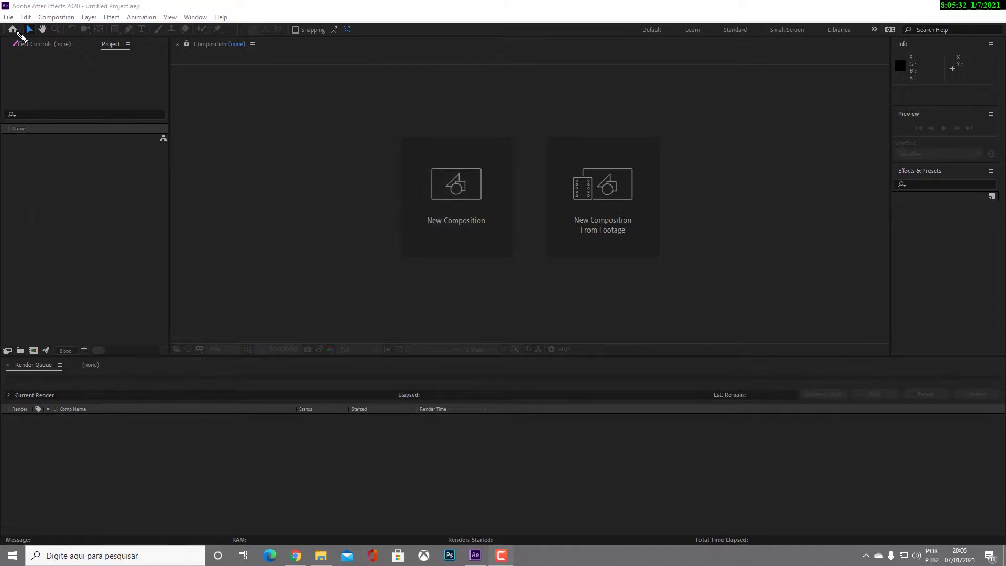
Create a new empty project
click(10, 17)
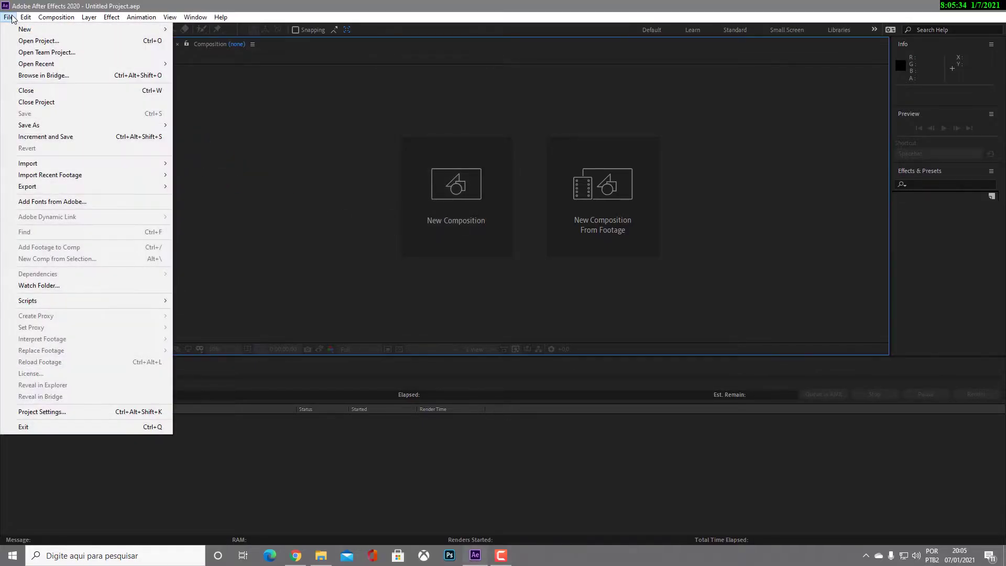
mouse_move(36, 30)
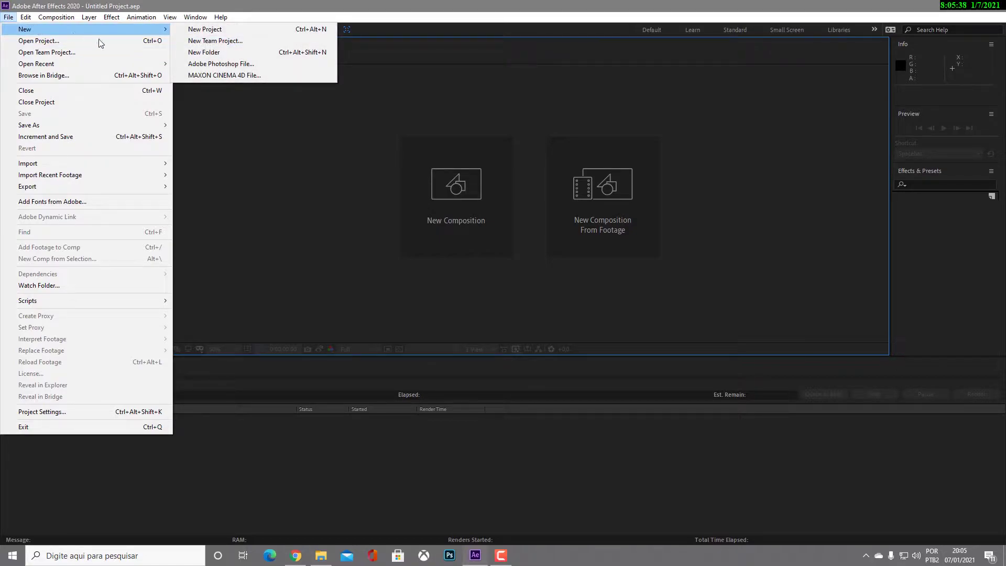
click(216, 31)
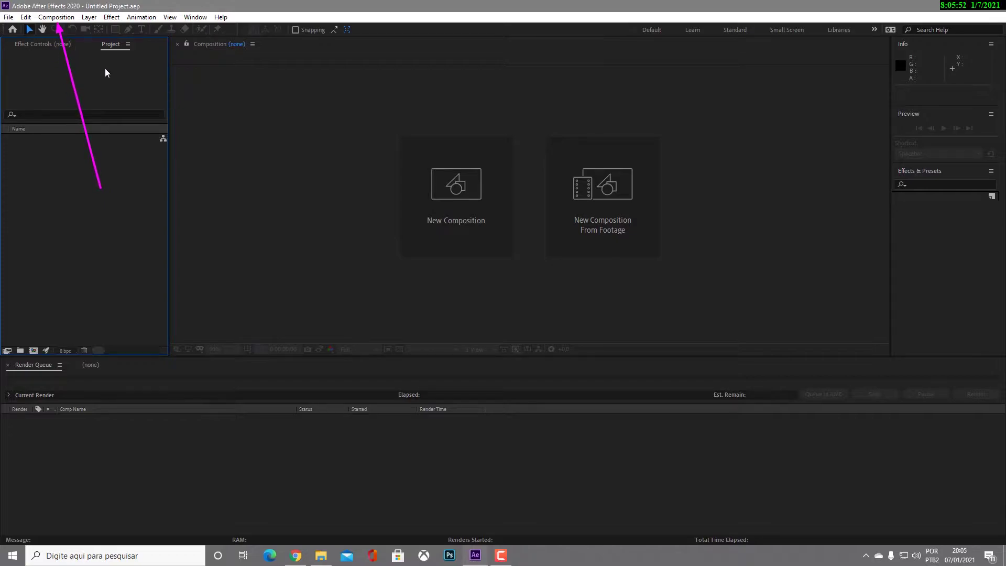
Start a new composition with the aspect ratio unlocked and set its width to 1080 px
click(58, 17)
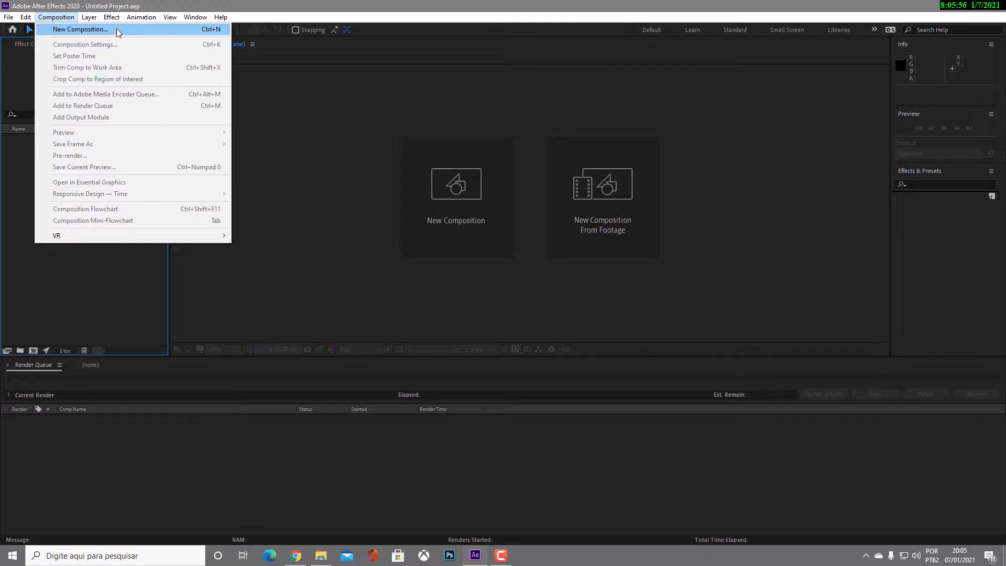
click(170, 30)
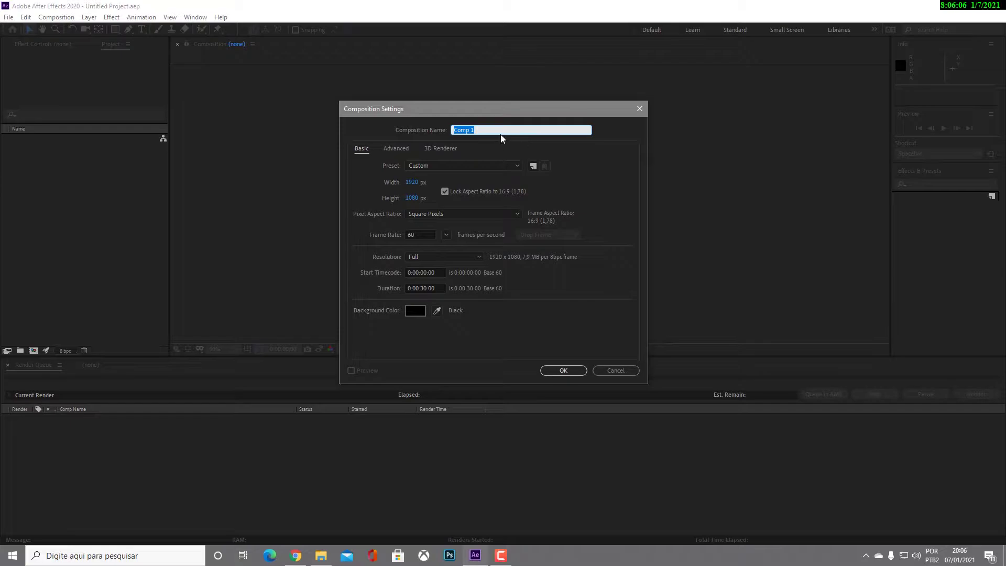
click(486, 136)
drag(507, 143, 431, 177)
drag(538, 172, 429, 197)
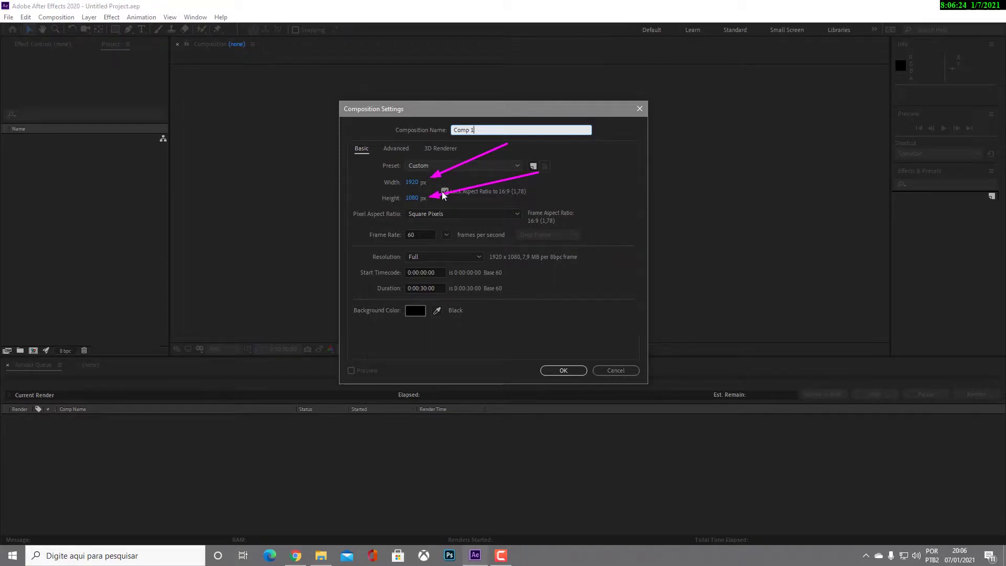
key(Escape)
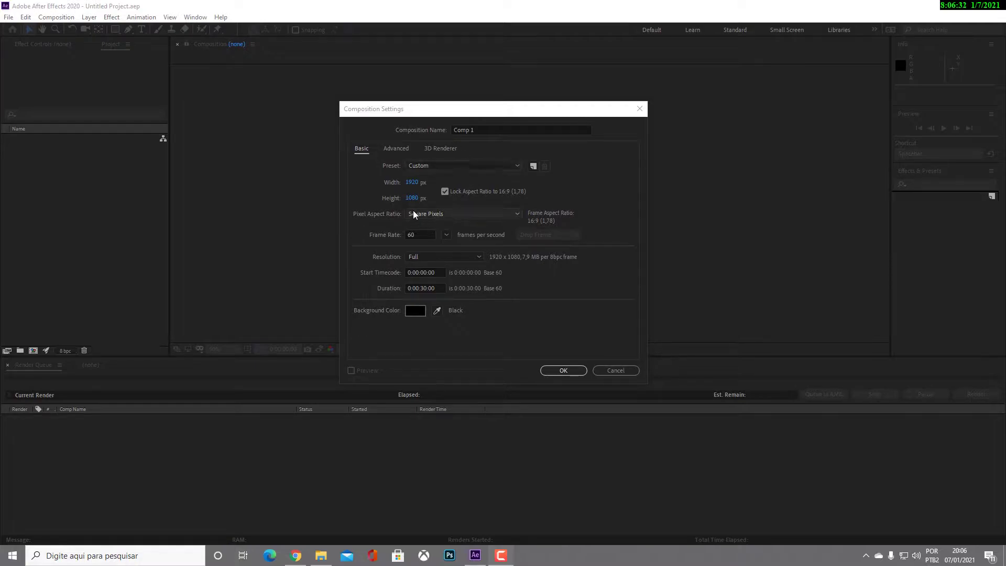
click(445, 192)
click(419, 185)
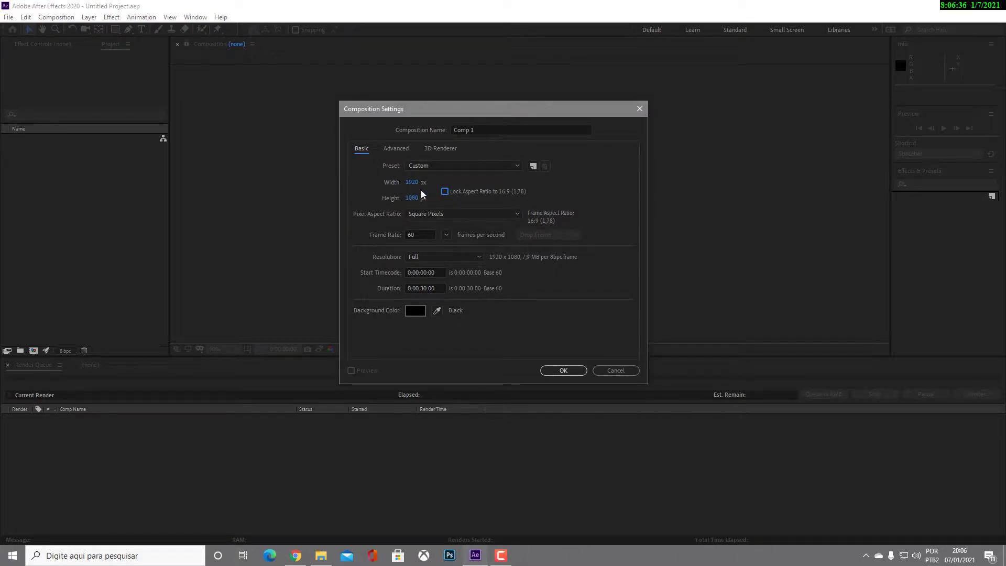
key(BackSpace)
text(1080)
click(530, 179)
Set the composition's duration to 0:00:10:00 and create the composition
drag(599, 193, 420, 236)
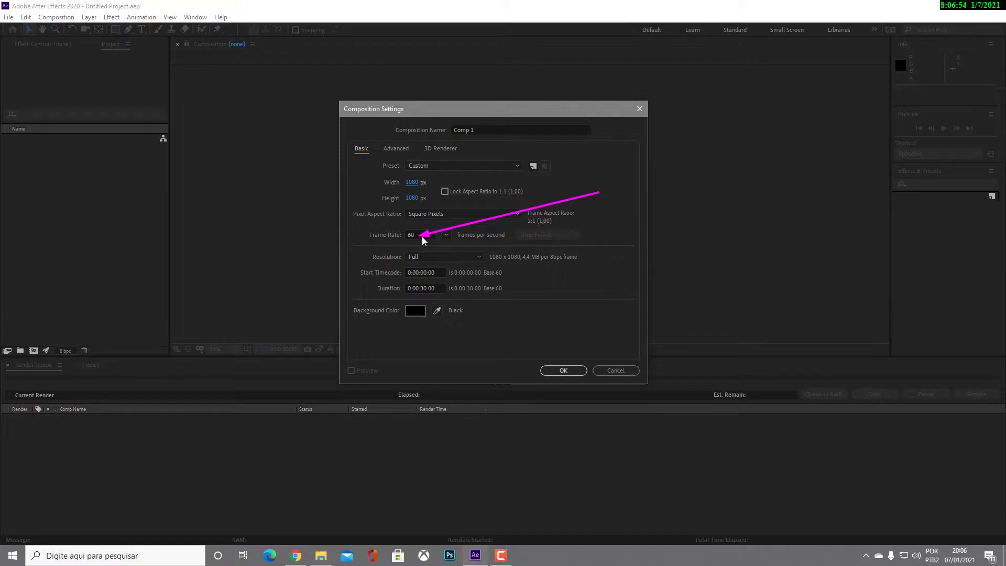
drag(554, 265, 471, 259)
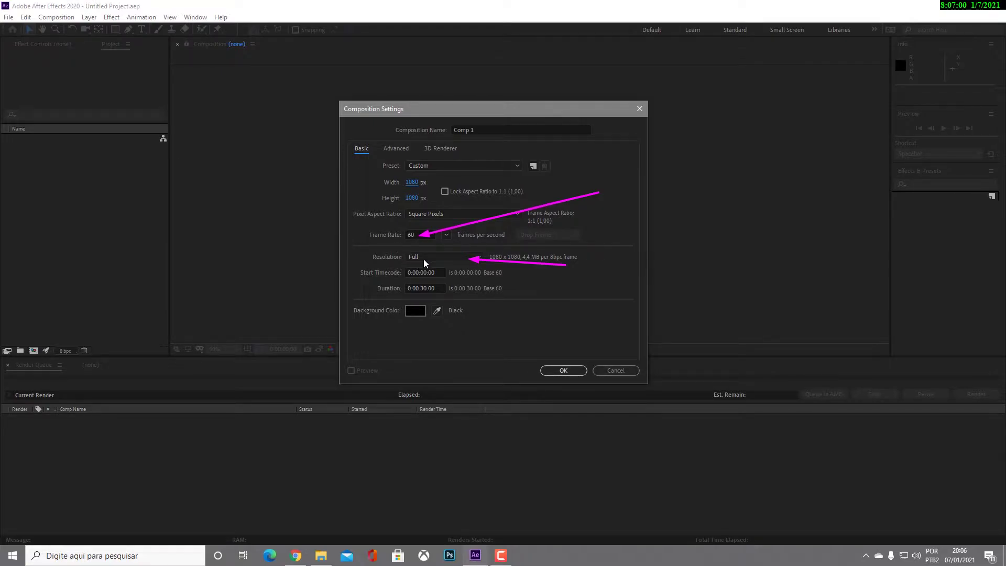
mouse_move(508, 296)
mouse_down()
mouse_move(448, 281)
mouse_move(431, 295)
mouse_up()
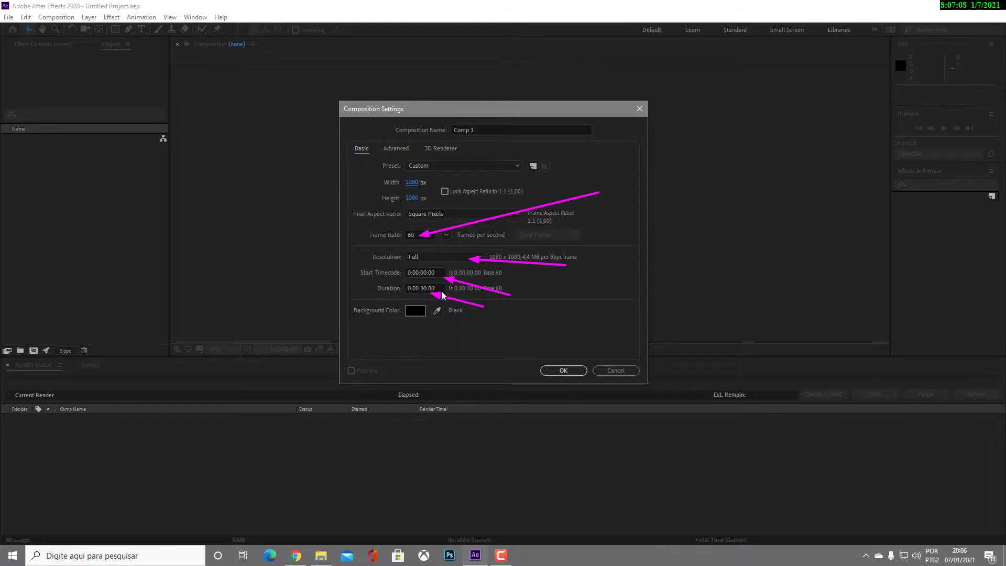
key(Escape)
click(427, 291)
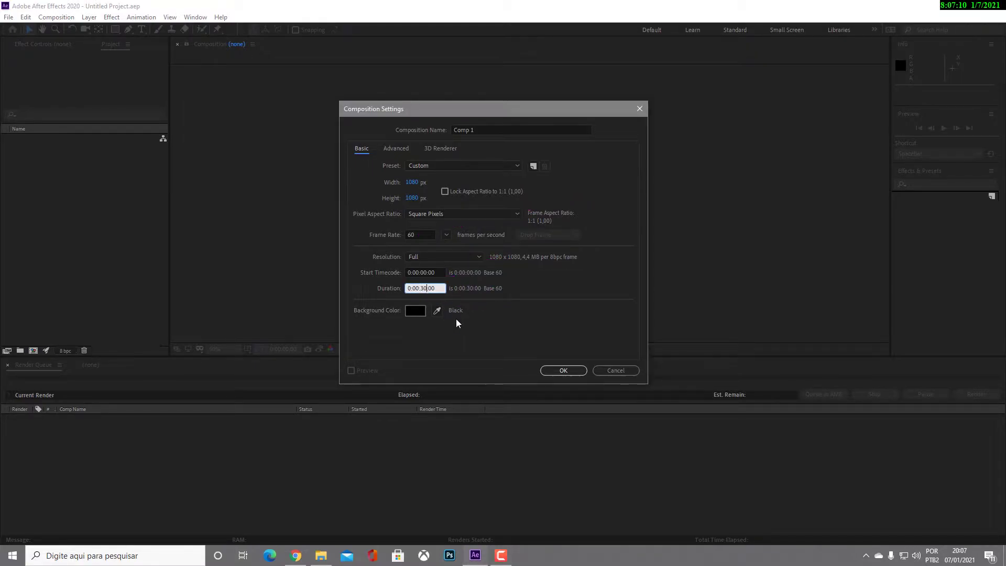
key(BackSpace)
key(BackSpace)
text(102)
drag(454, 225, 530, 341)
click(574, 370)
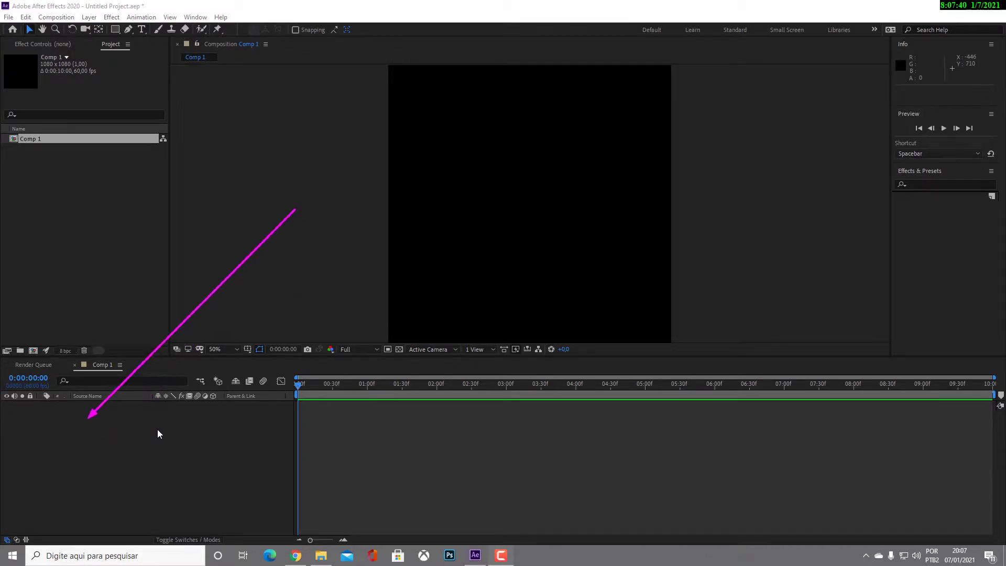
Add a solid layer at the composition's size, coloured deep purple with RGB 23, 0, 71
right_click(117, 427)
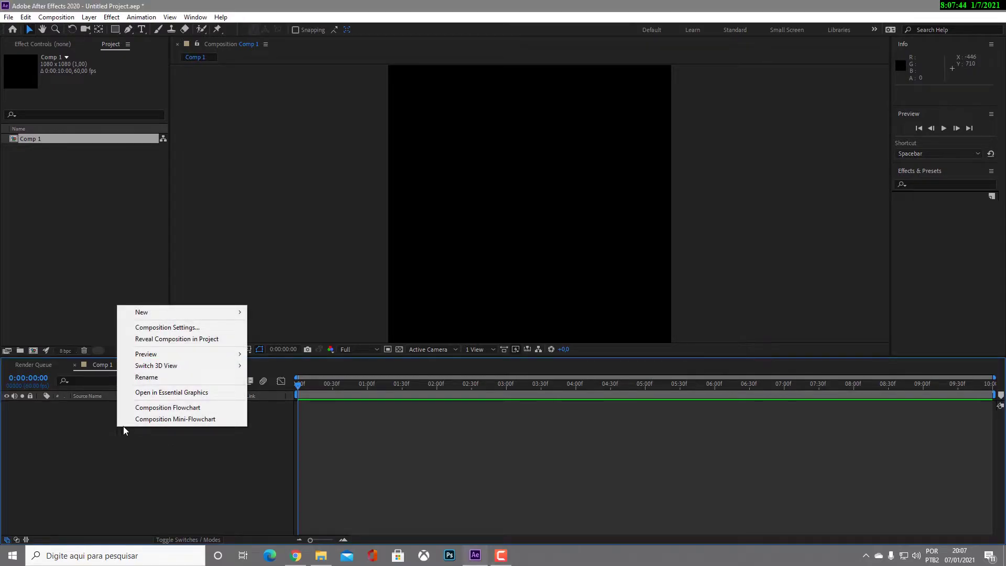
mouse_move(187, 316)
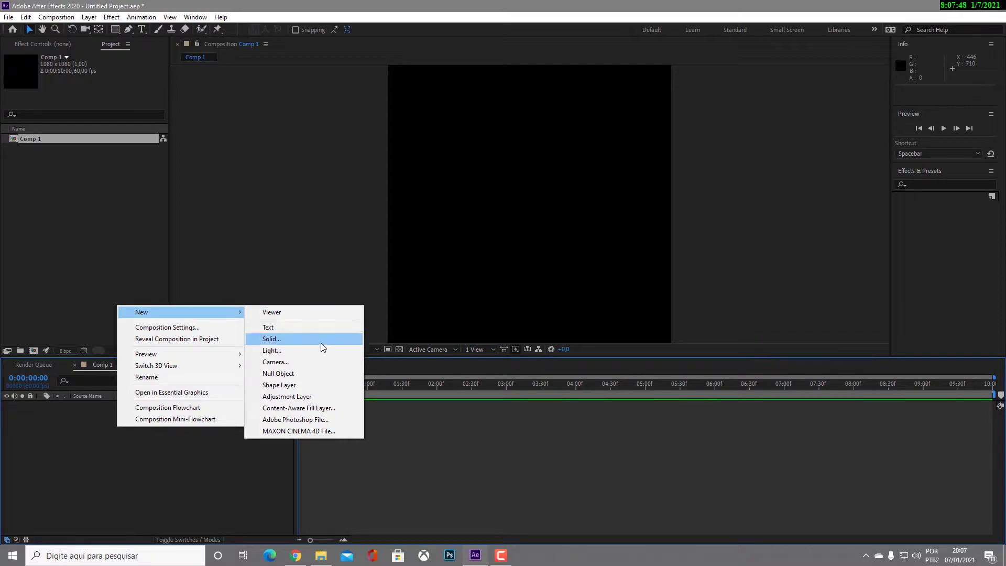
click(290, 339)
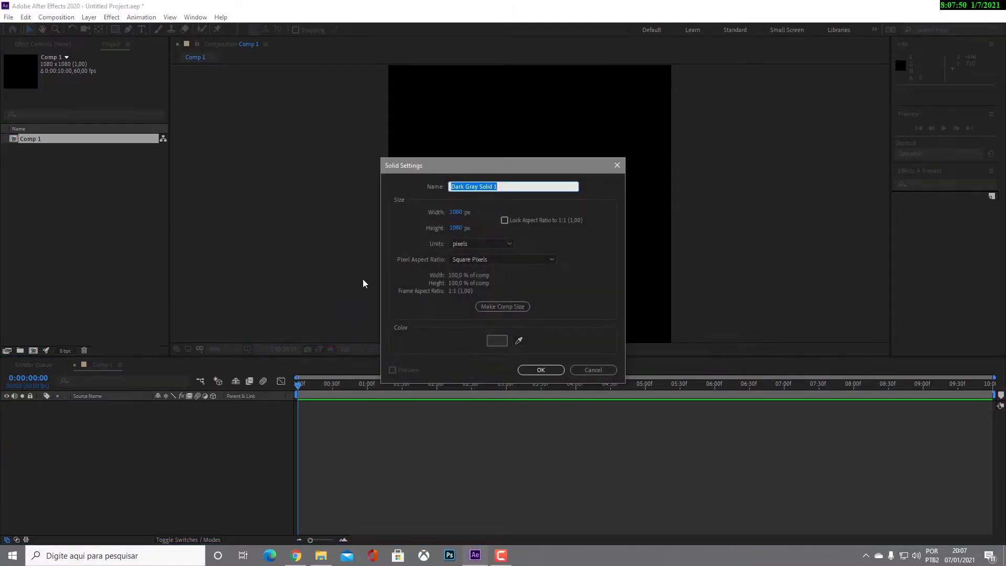
drag(554, 166, 736, 146)
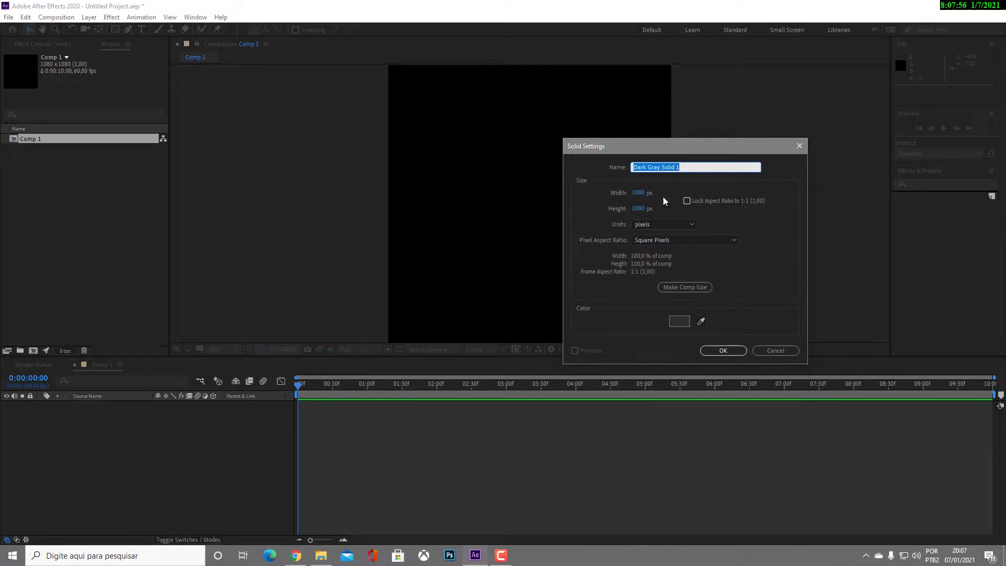
click(687, 320)
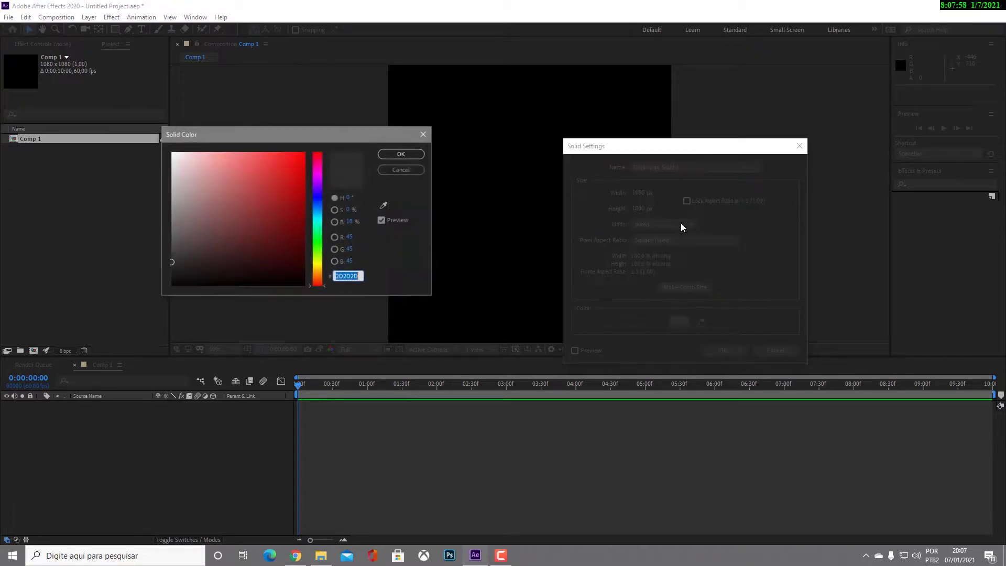
mouse_move(322, 191)
mouse_down()
mouse_move(321, 206)
mouse_move(318, 187)
mouse_up()
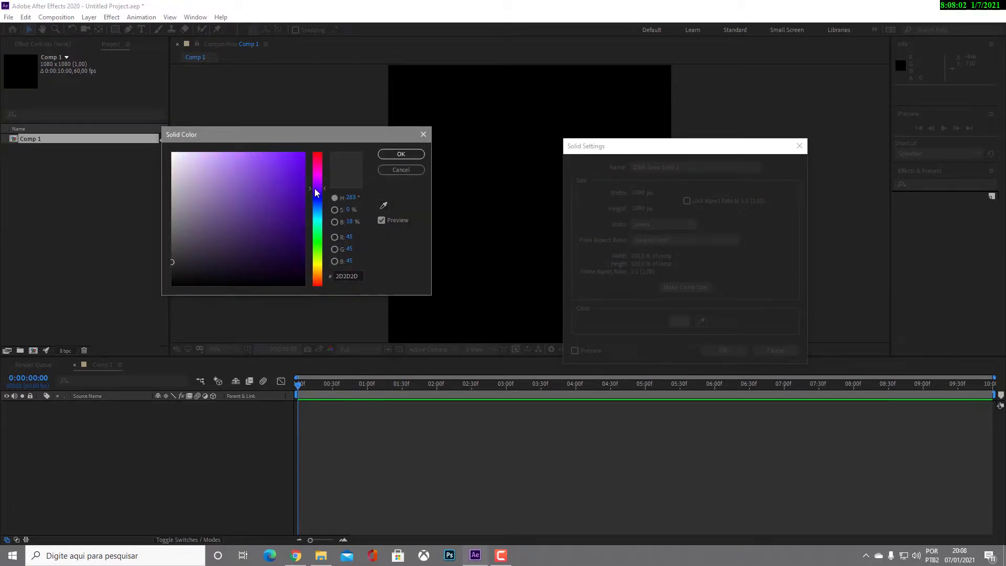
click(255, 223)
drag(265, 225, 304, 236)
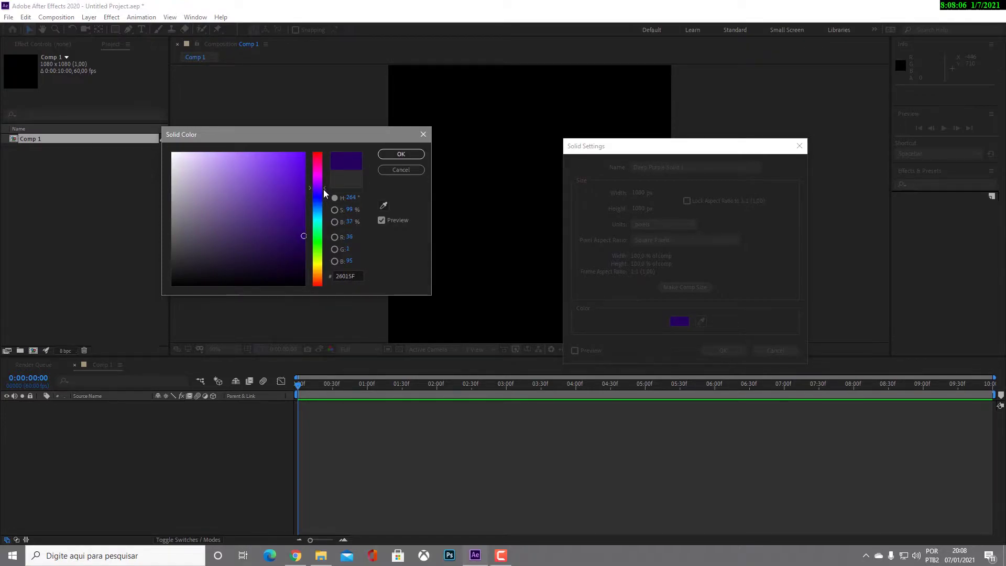
drag(304, 241, 306, 248)
click(401, 154)
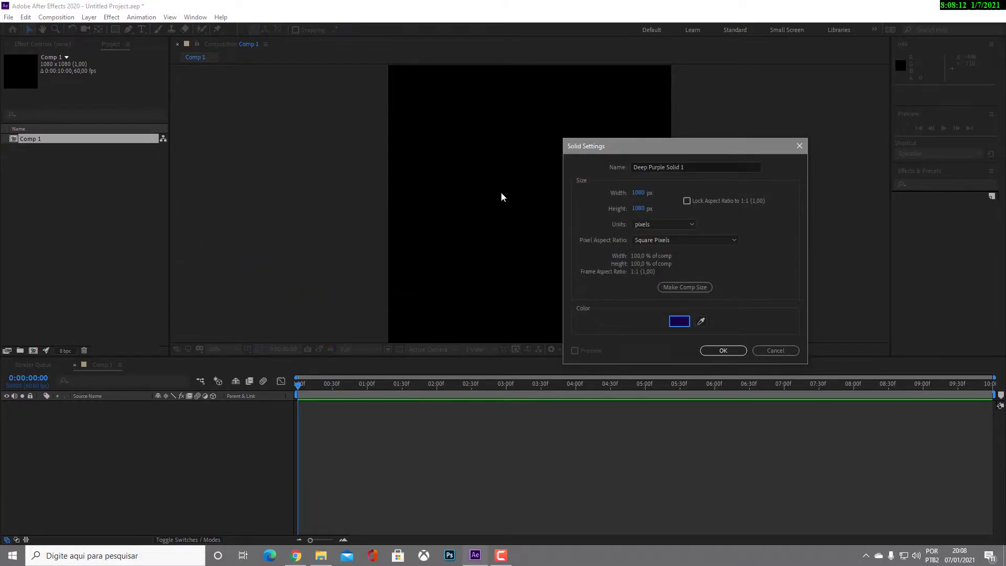
drag(686, 146, 656, 135)
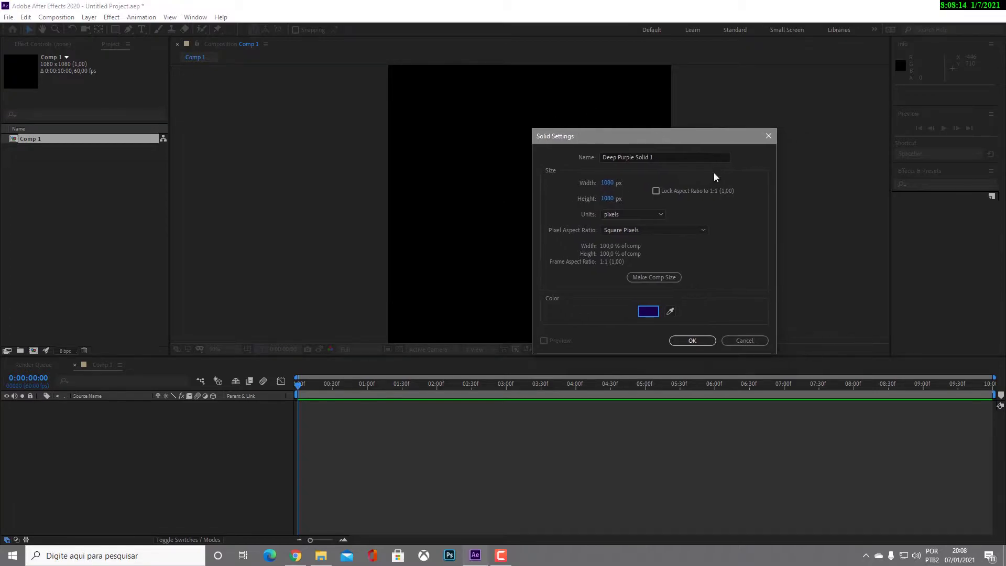
click(686, 344)
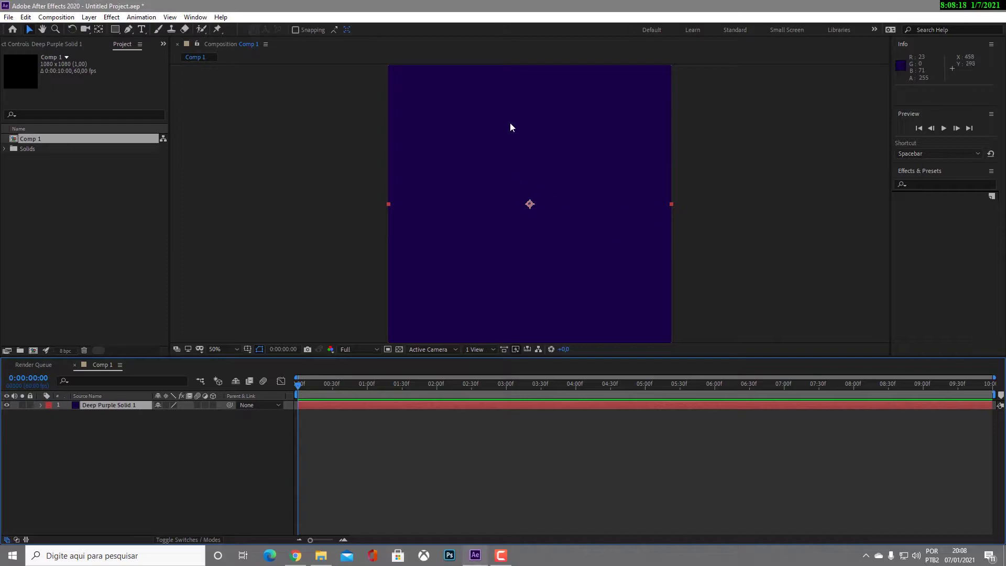
Show the effect controls of the purple solid and choose the Effects workspace
click(753, 152)
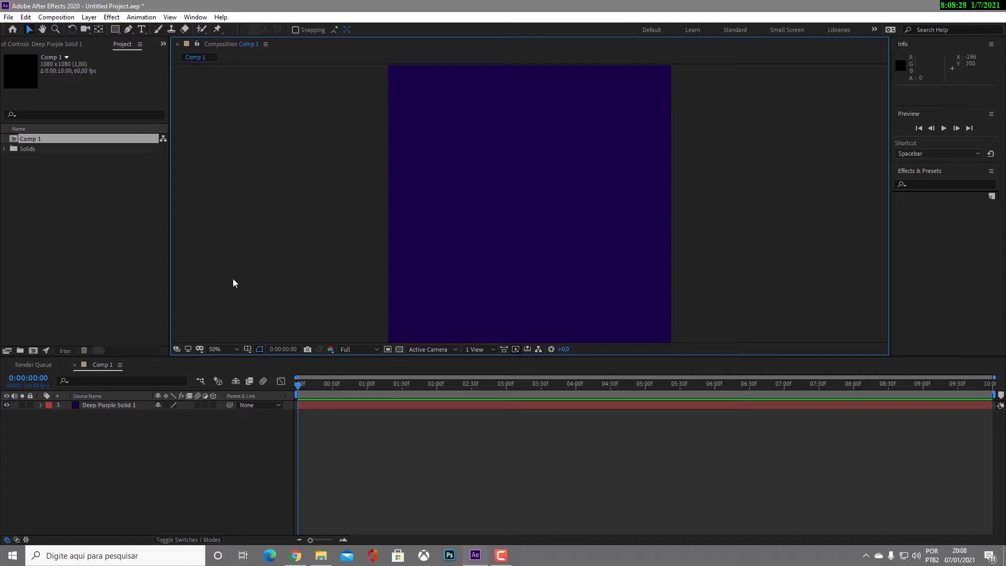
drag(133, 269, 43, 52)
click(50, 45)
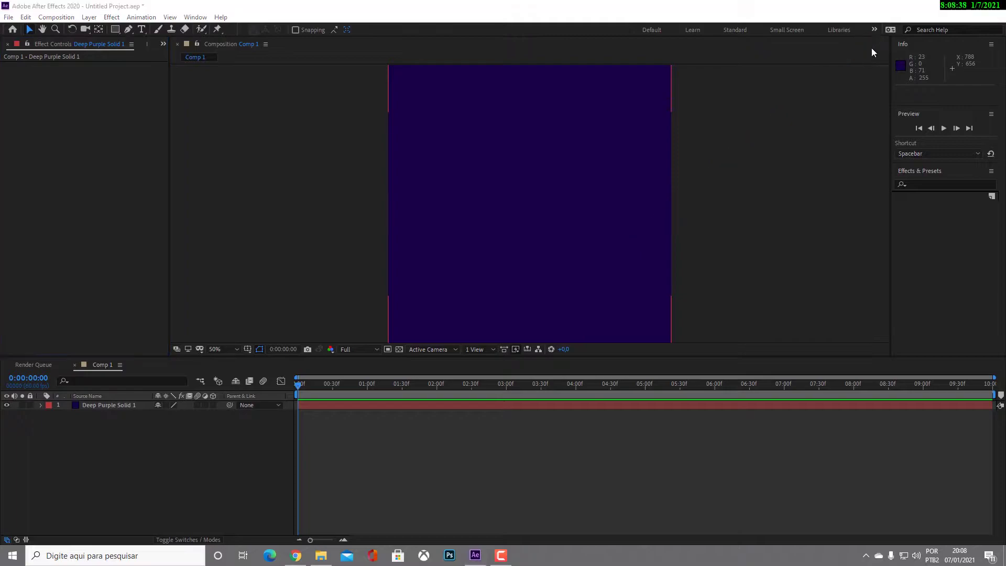
click(874, 30)
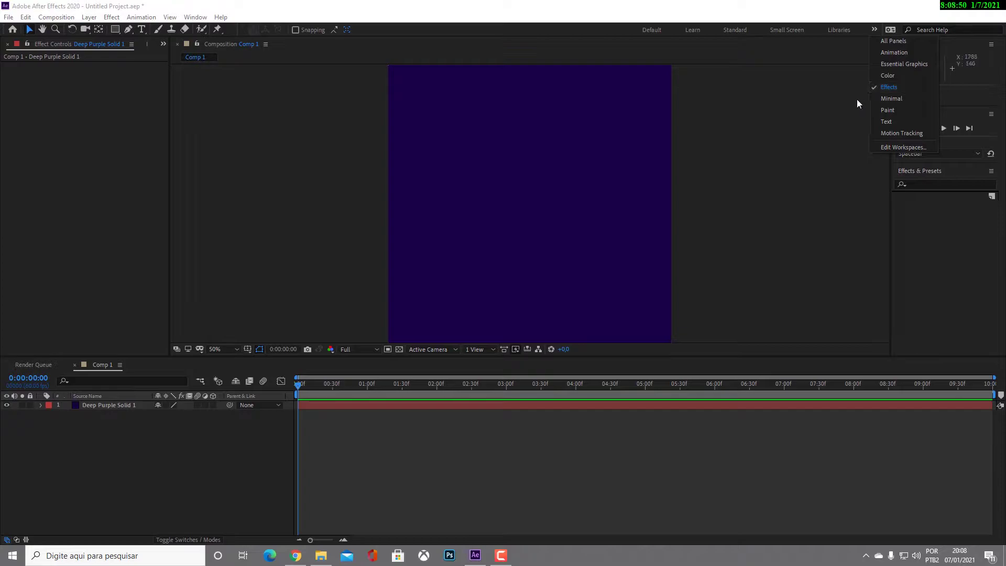
click(910, 86)
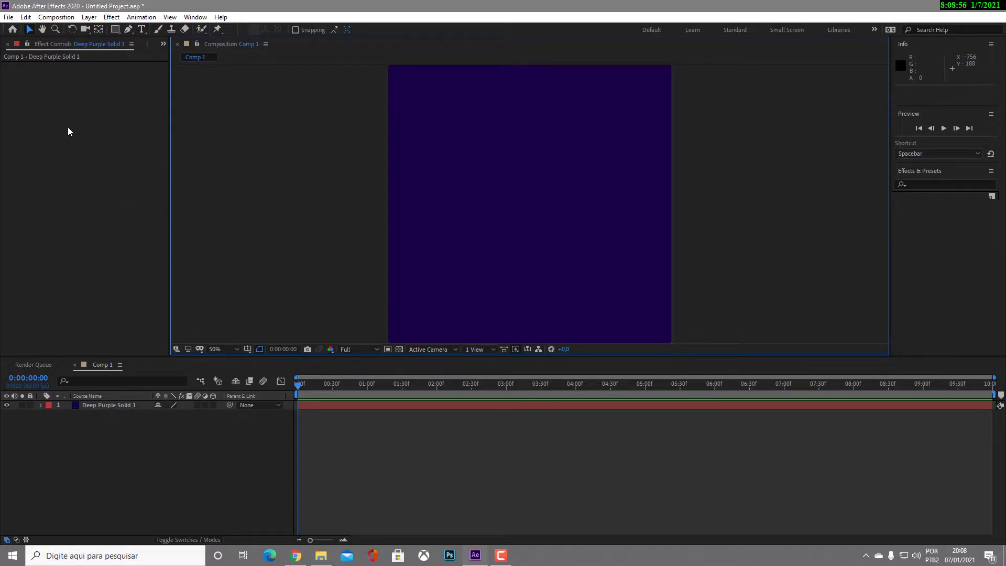
Apply the Gradient Ramp effect to the purple solid and set its ramp shape to Radial Ramp
right_click(74, 110)
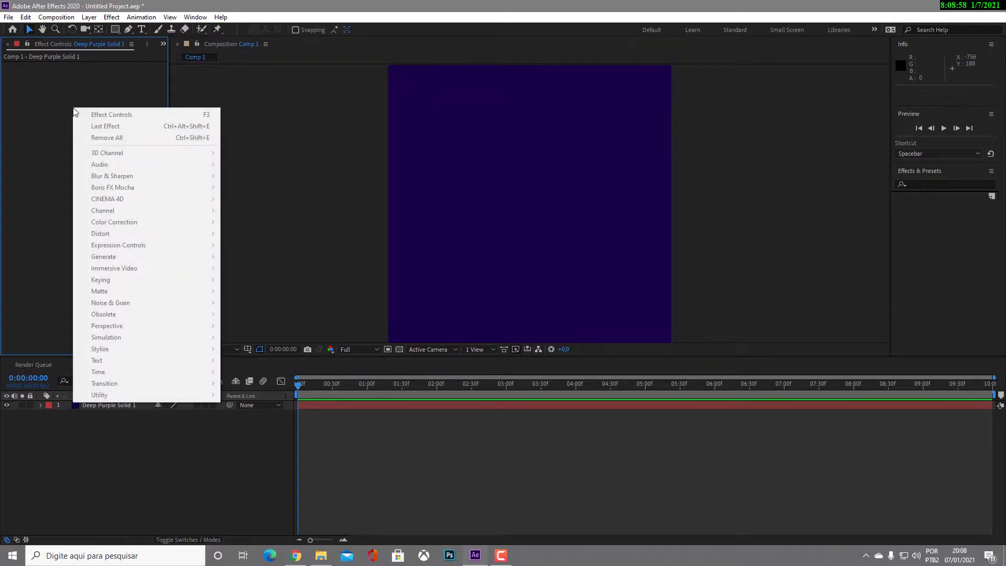
click(51, 110)
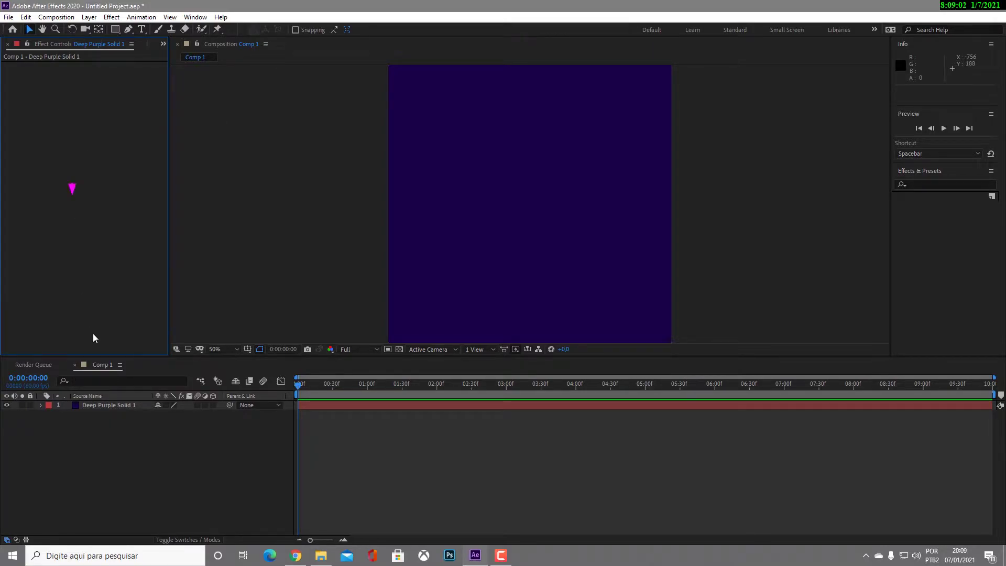
click(114, 405)
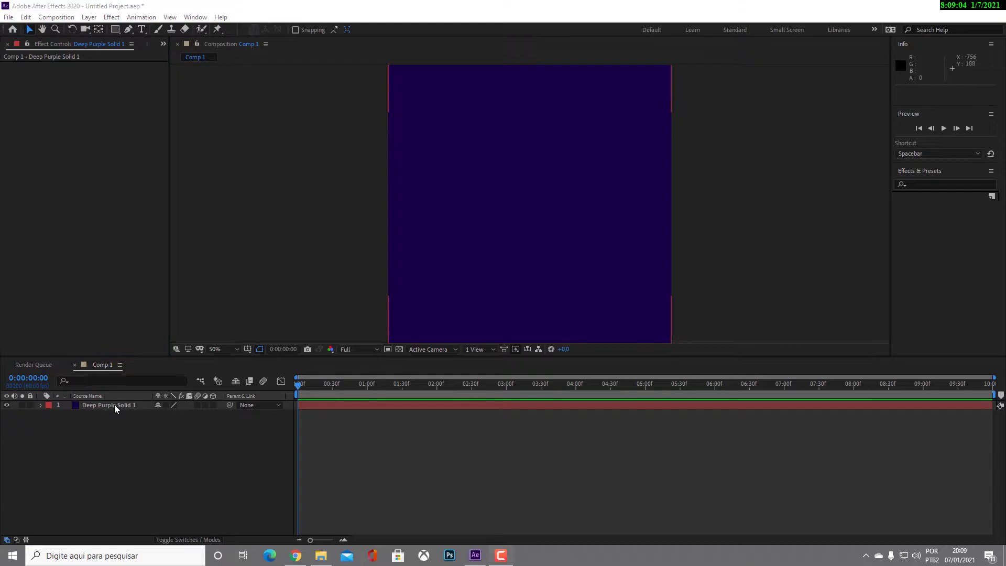
right_click(68, 134)
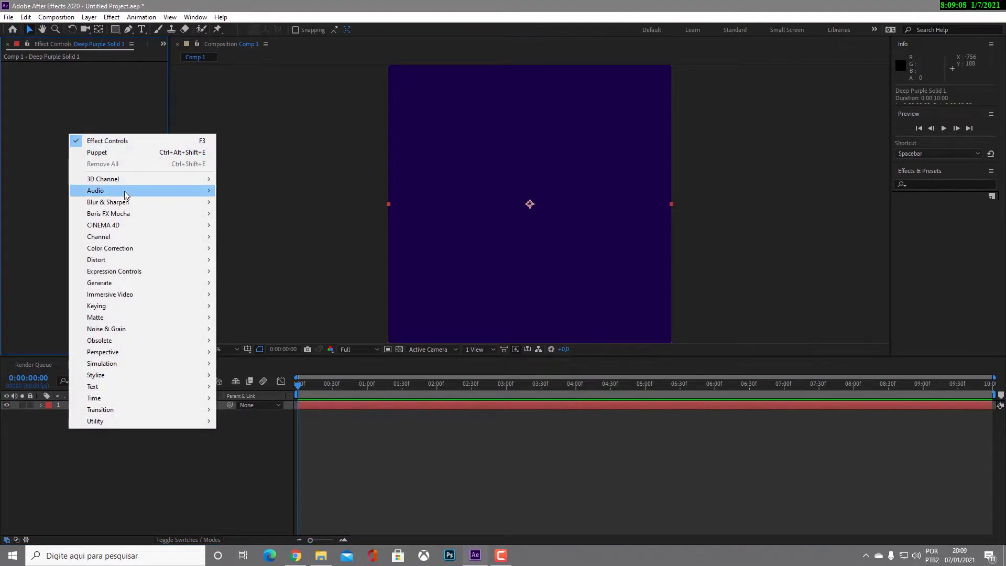
mouse_move(107, 287)
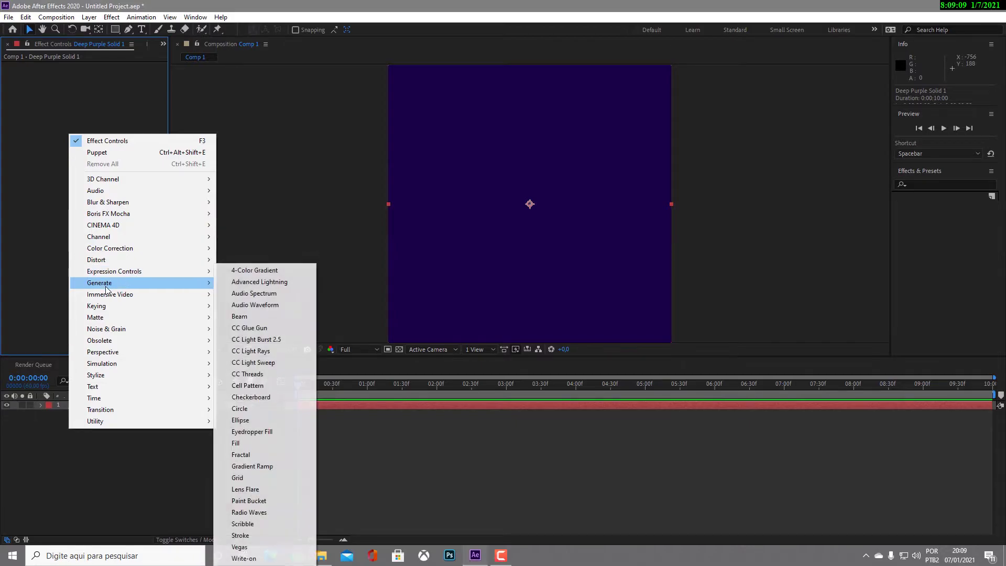
click(271, 466)
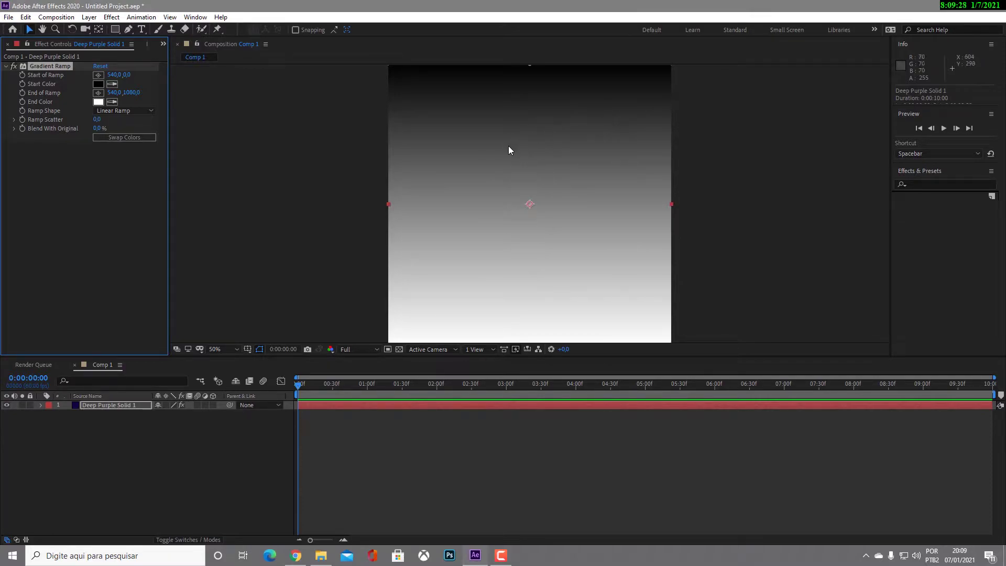
click(118, 111)
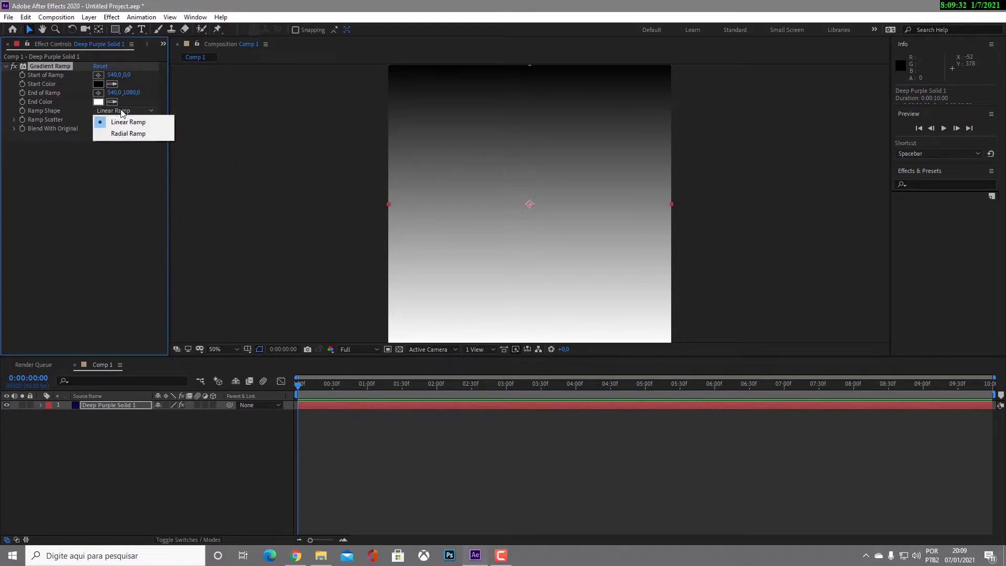
click(128, 134)
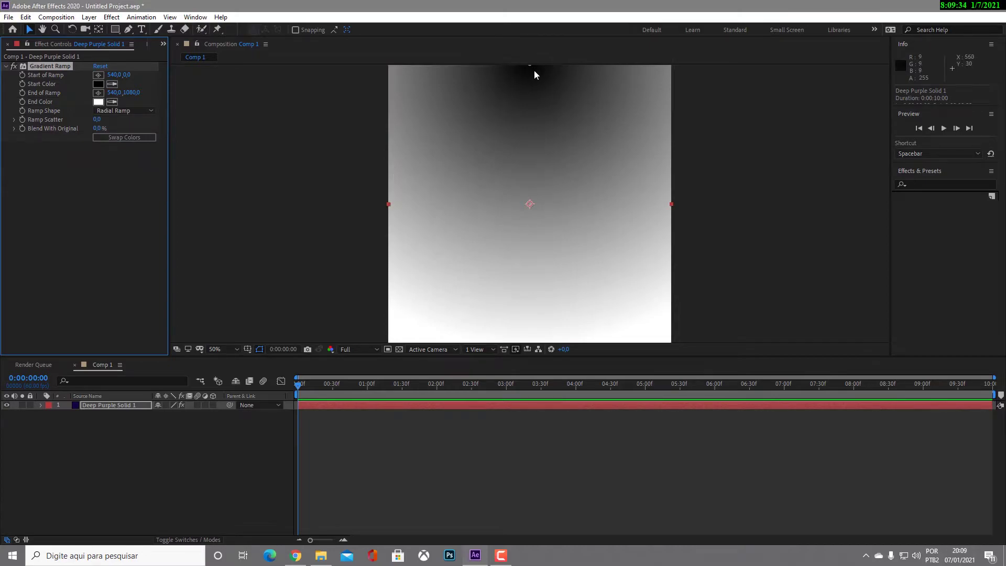
Move the gradient ramp's start point to the centre of the composition, at about 542, 540
scroll(548, 140, down, 2)
scroll(545, 140, up, 2)
scroll(557, 133, down, 1)
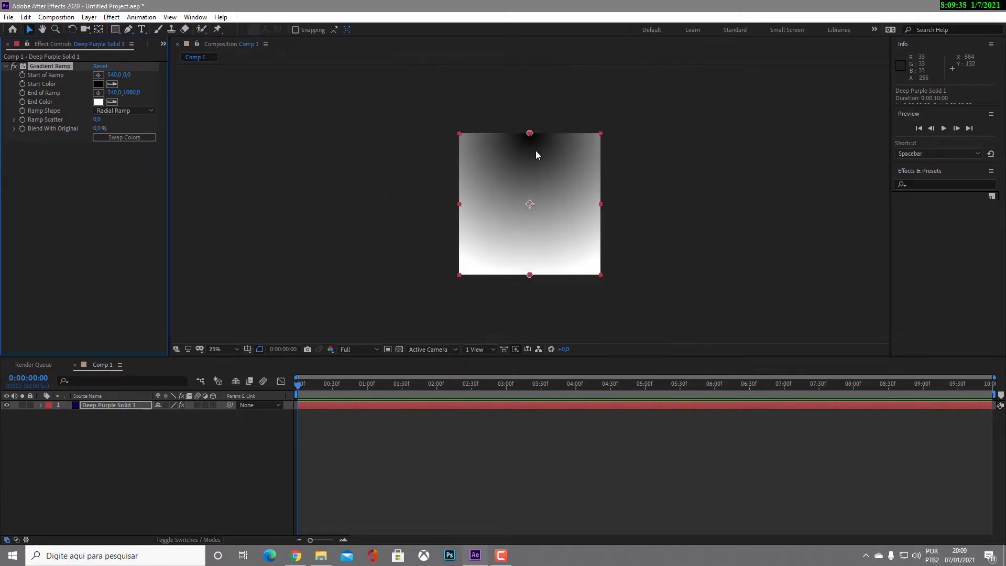
mouse_move(541, 195)
mouse_down()
mouse_move(529, 134)
mouse_move(535, 275)
mouse_up()
key(Escape)
drag(531, 135, 527, 206)
scroll(532, 206, up, 2)
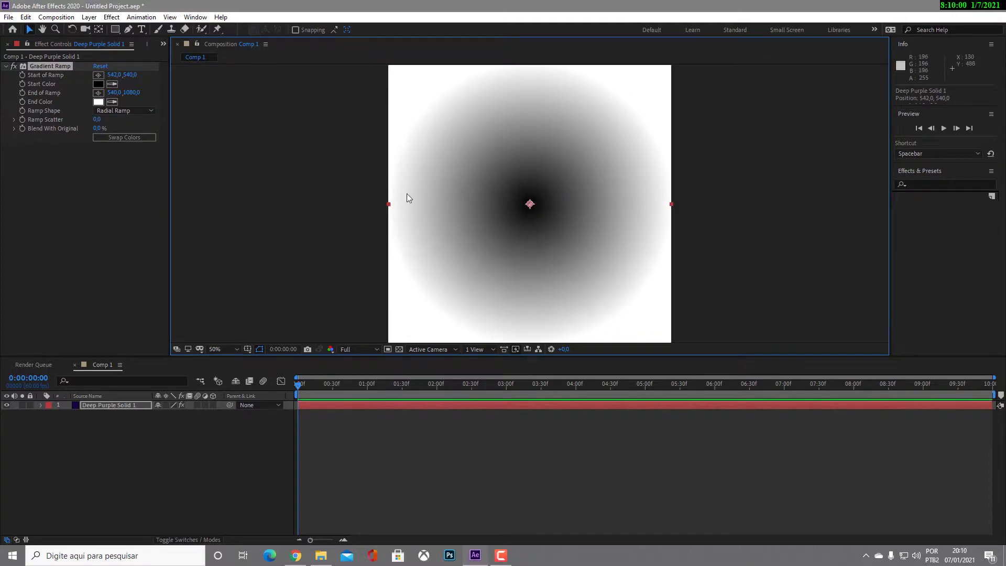
Set the Gradient Ramp's start color to a dark bluish purple
click(98, 84)
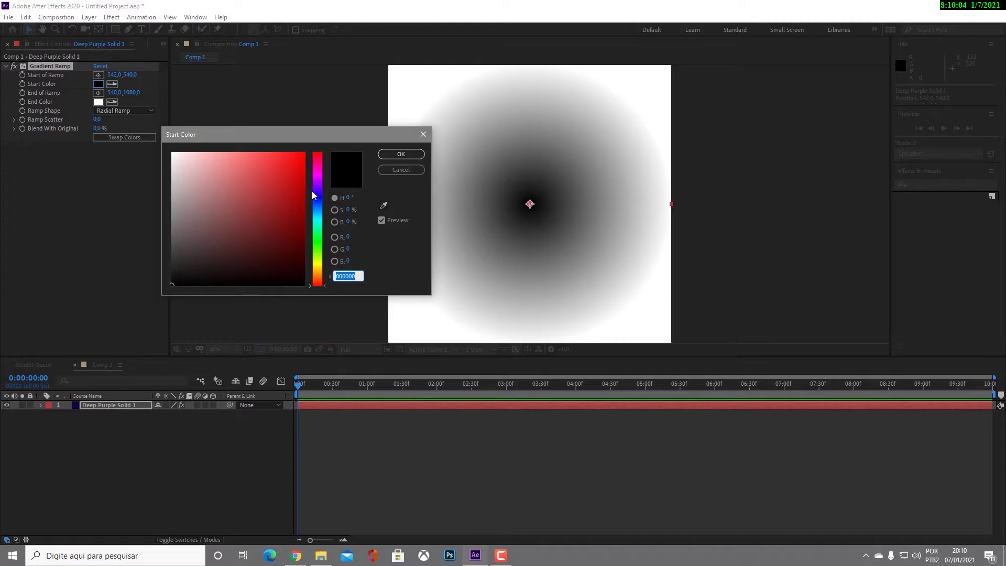
click(317, 189)
click(305, 234)
click(322, 191)
click(154, 94)
click(401, 154)
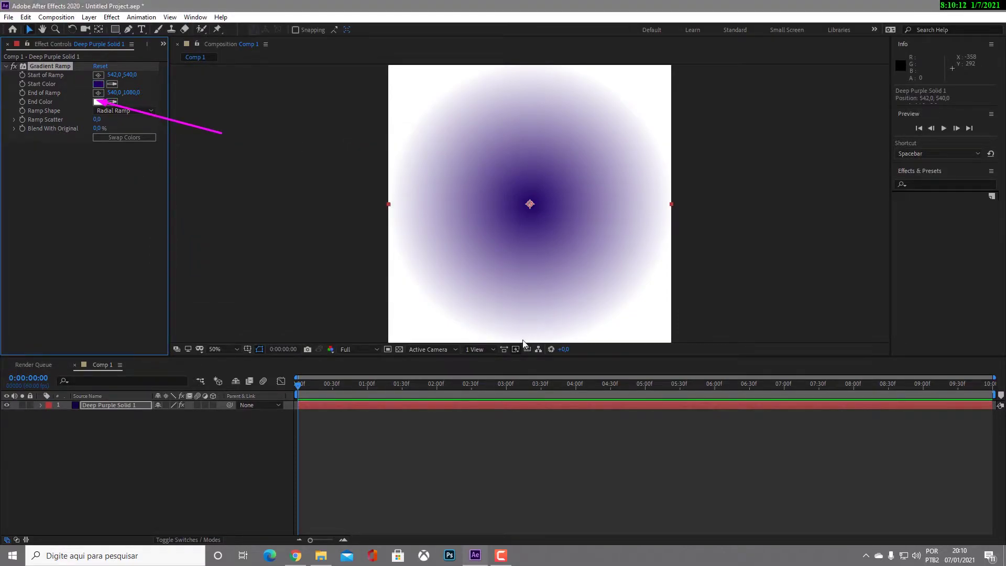
Set the Gradient Ramp's end color to dark navy blue with RGB 0, 8, 59
click(98, 103)
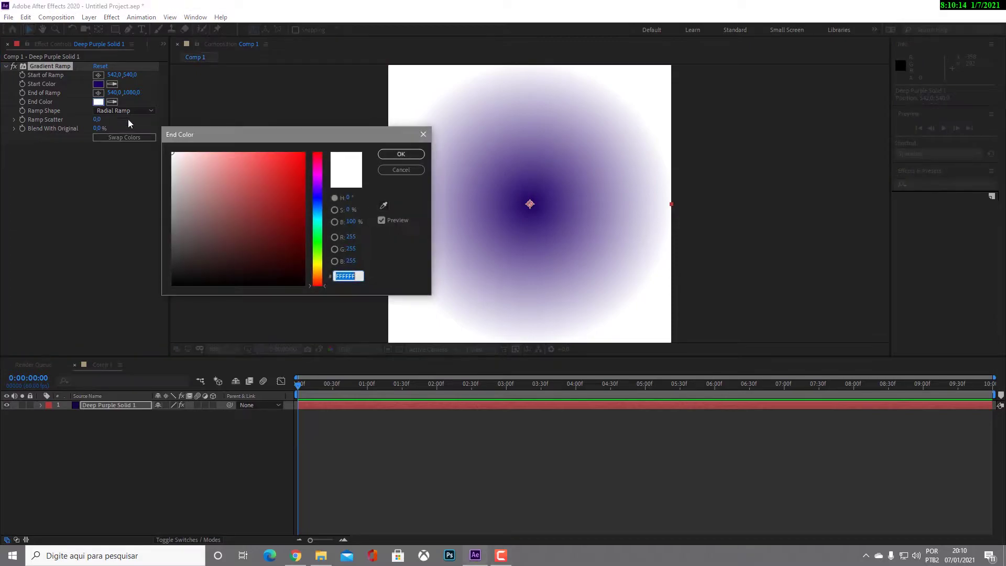
click(318, 200)
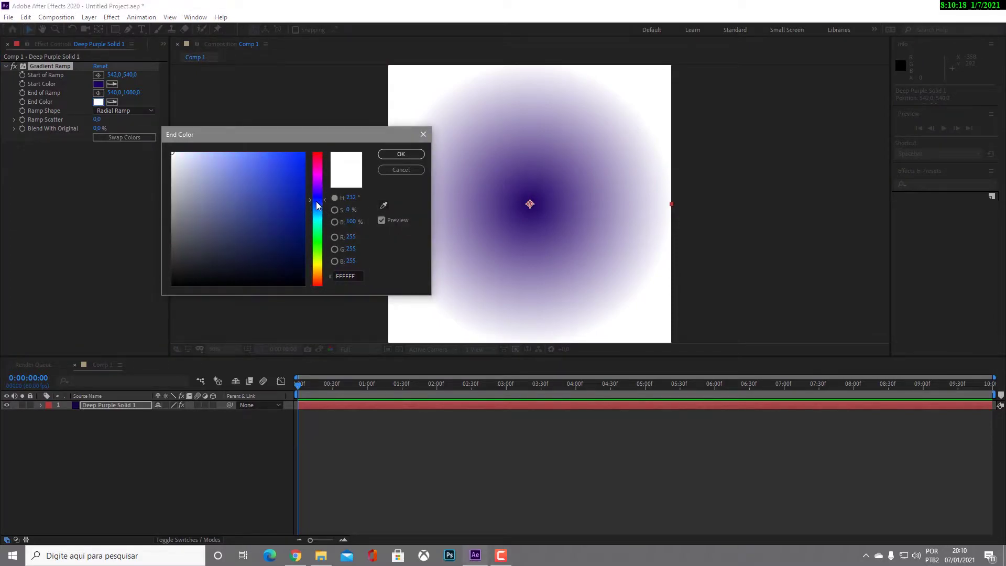
click(304, 255)
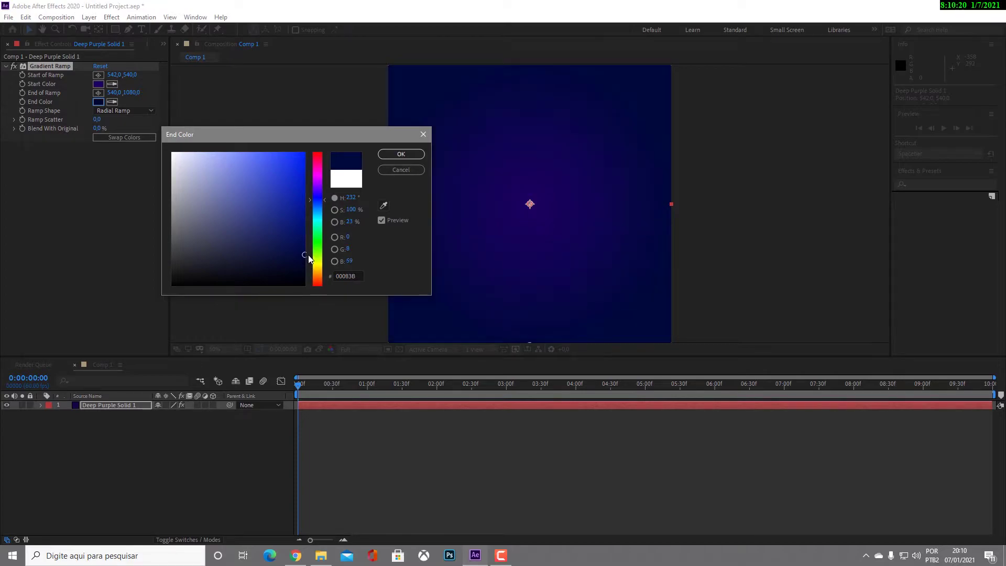
click(402, 154)
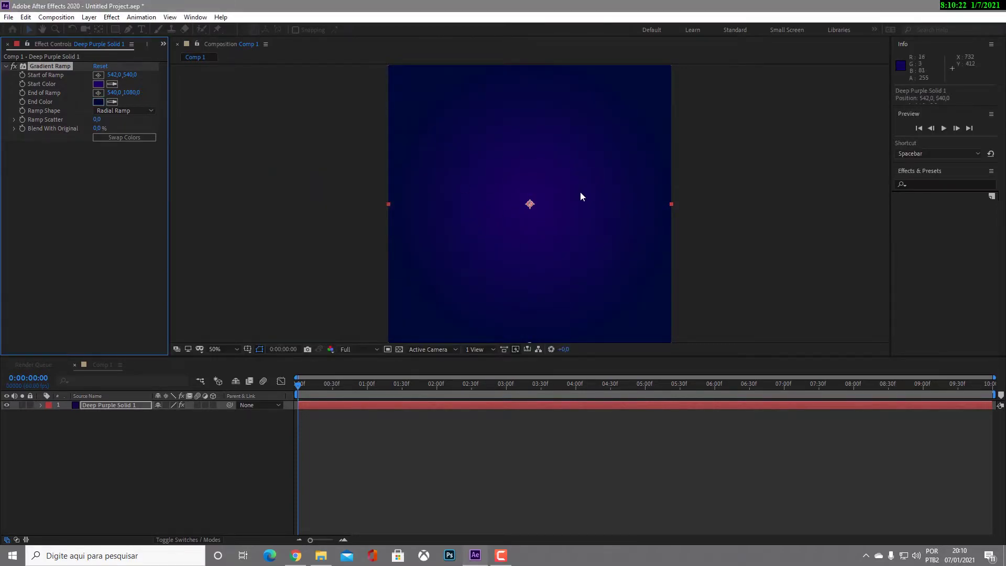
With no layer selected, draw a red circle about 330 px across near the composition's centre with the Ellipse tool
click(674, 243)
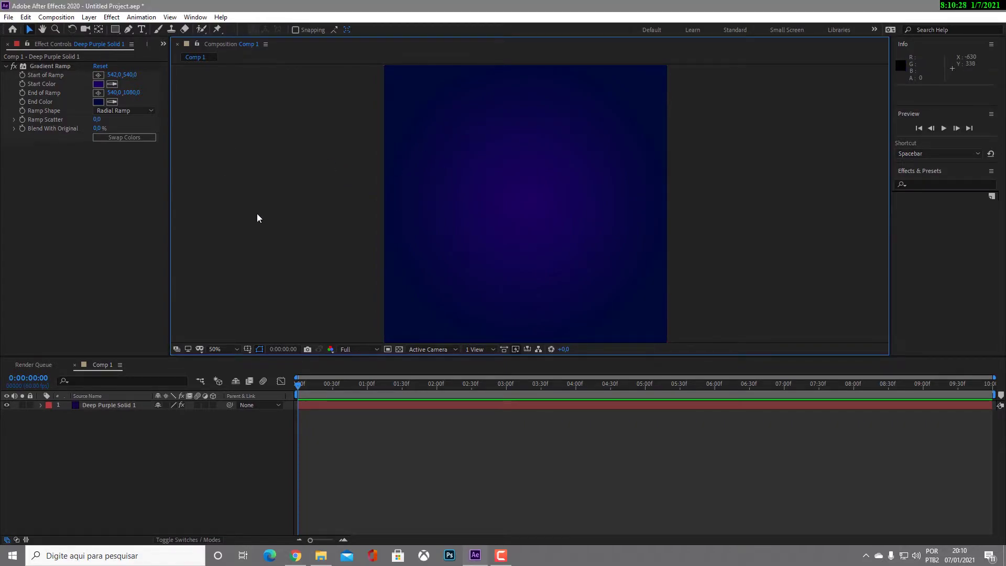
click(115, 29)
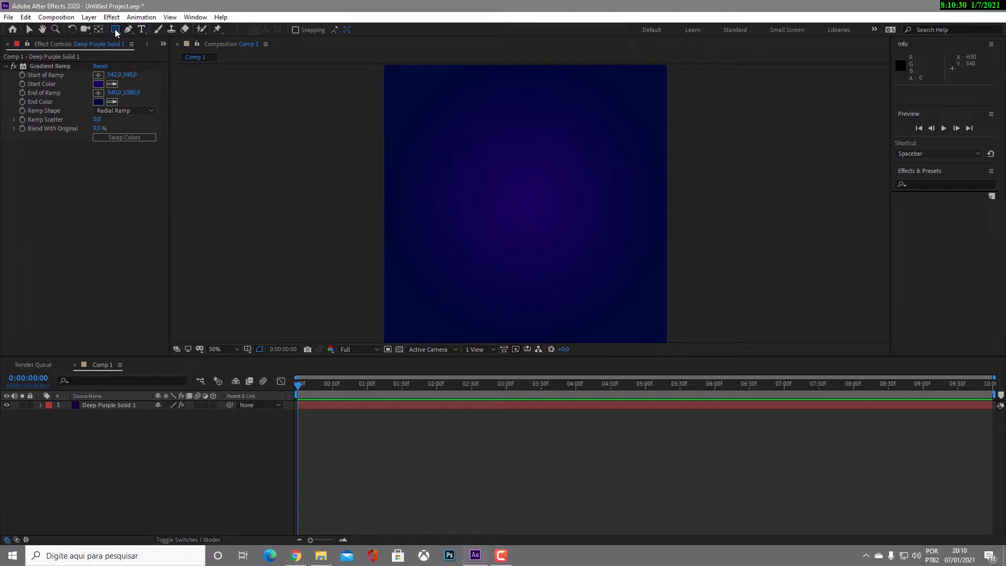
click(185, 55)
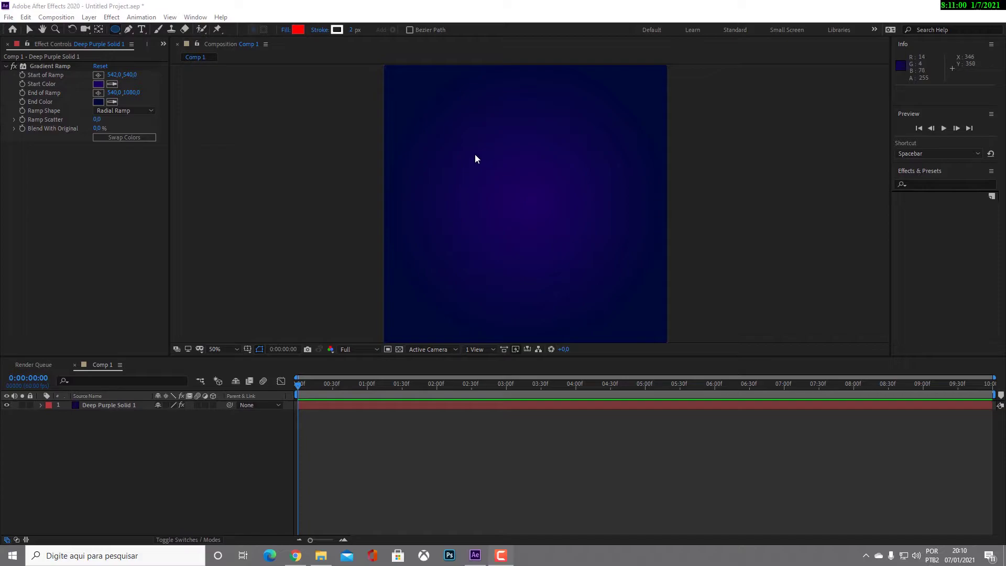
drag(467, 149, 551, 234)
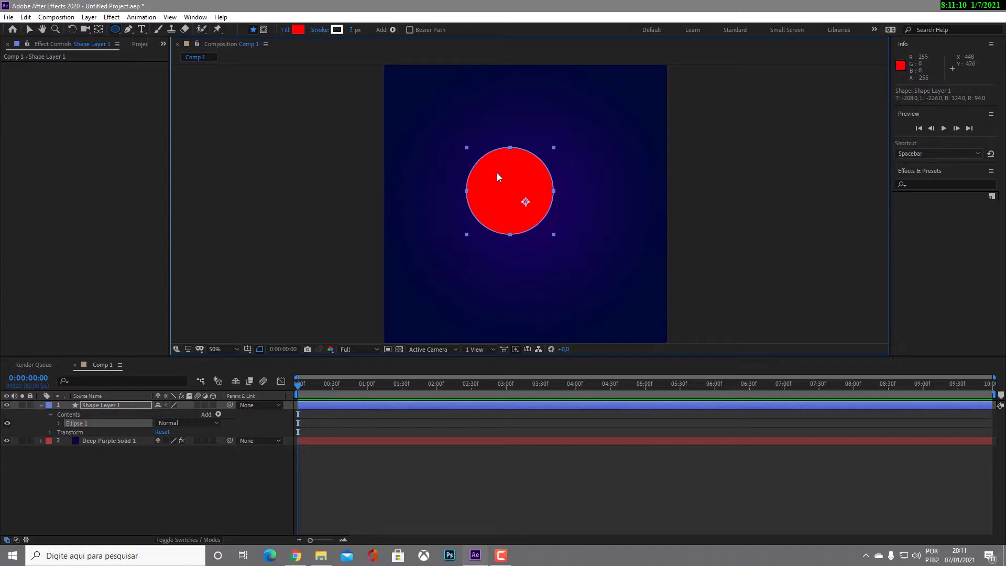
Examine the red circle's edge and its thin stroke up close
scroll(533, 168, up, 6)
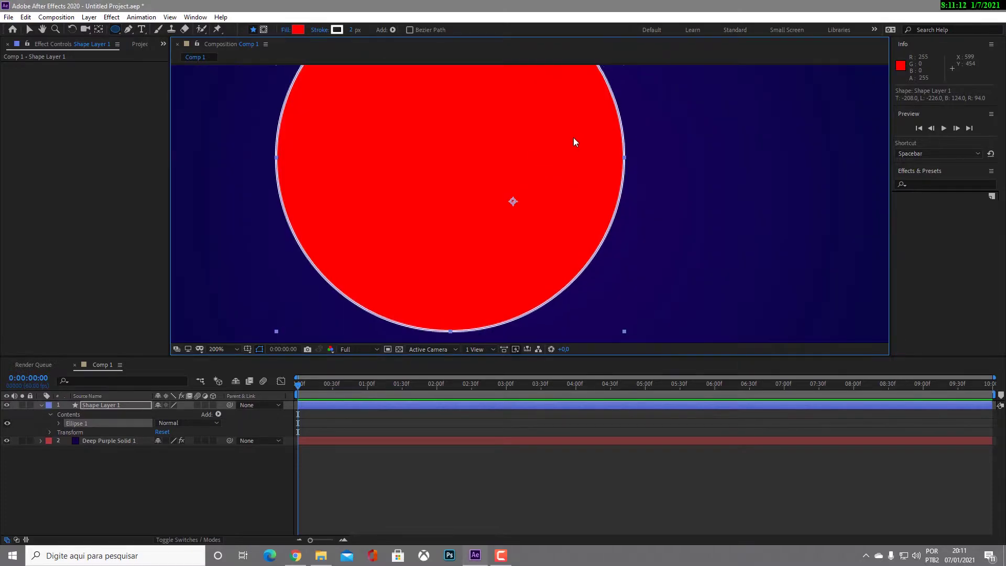
key(q)
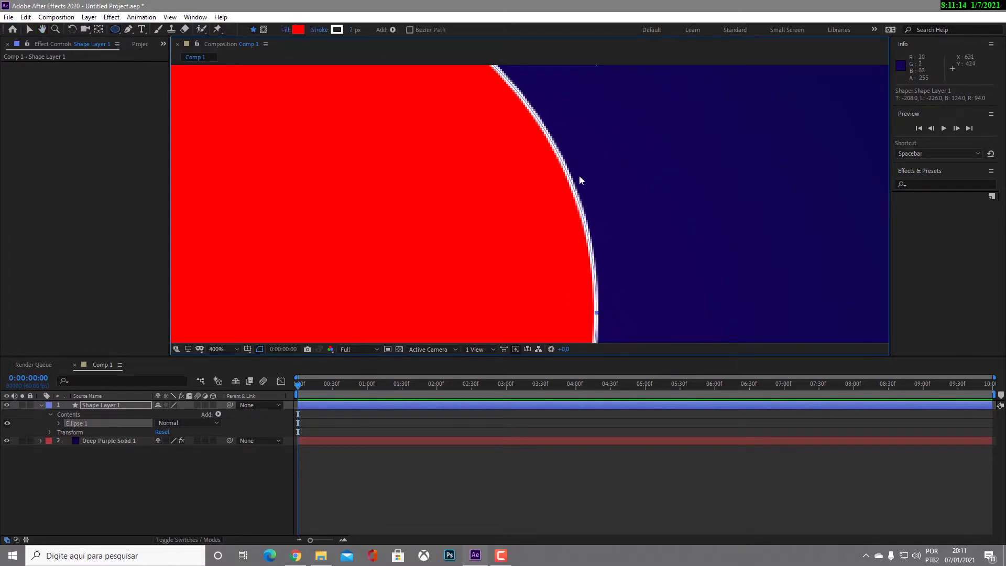
scroll(507, 190, up, 1)
drag(560, 187, 461, 146)
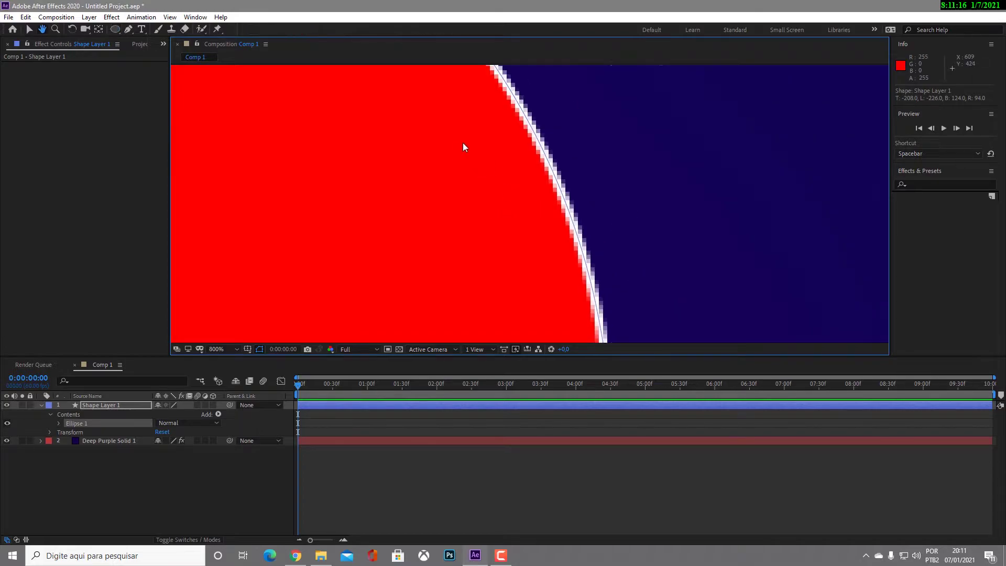
scroll(545, 140, down, 4)
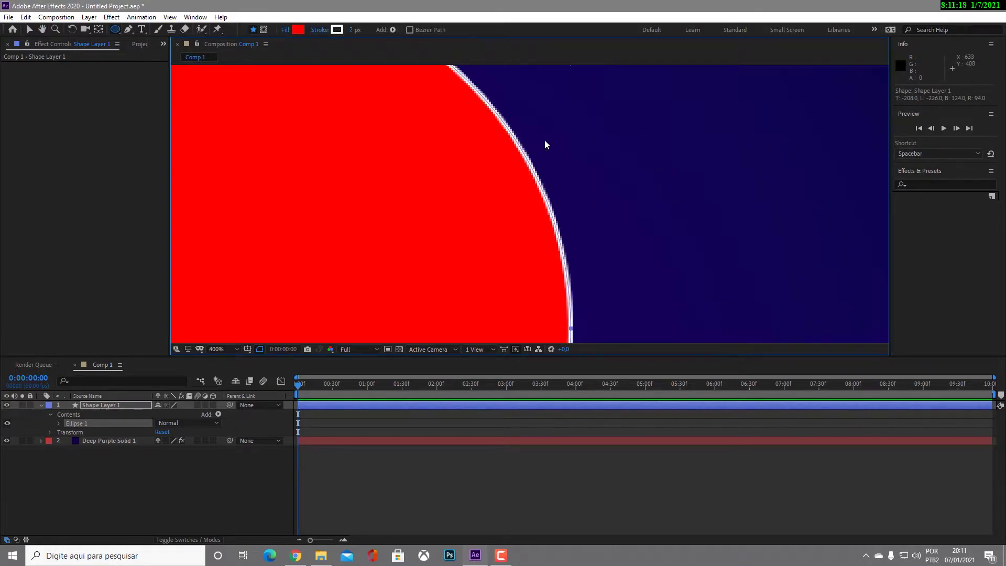
scroll(546, 165, down, 2)
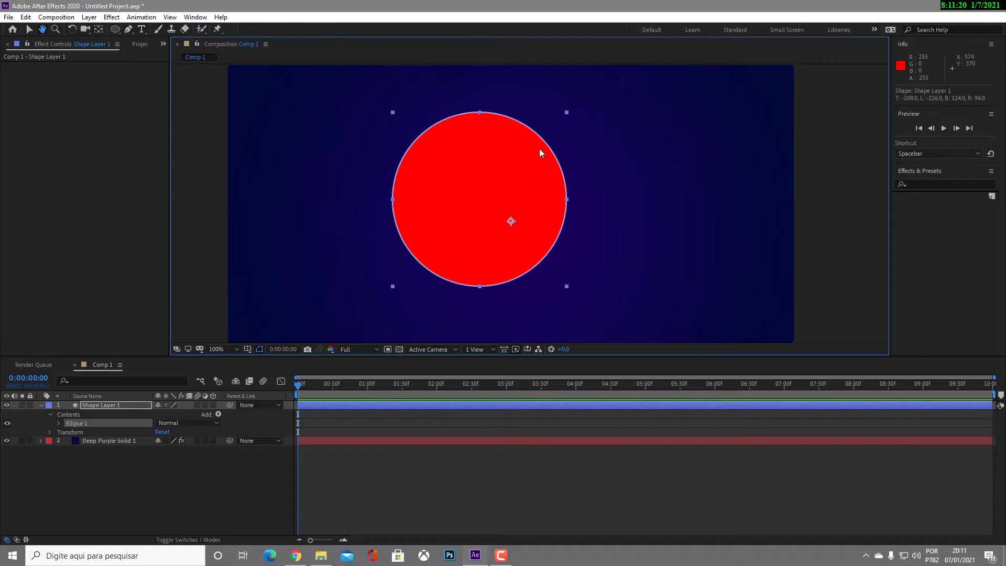
drag(539, 169, 539, 176)
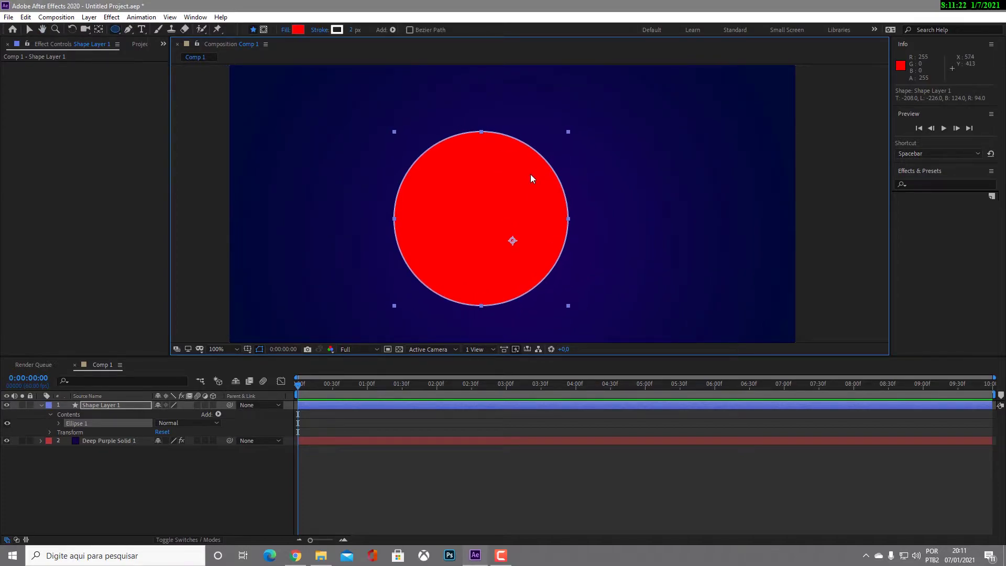
Change the circle's fill color to white, FFFFFF
drag(346, 179, 296, 46)
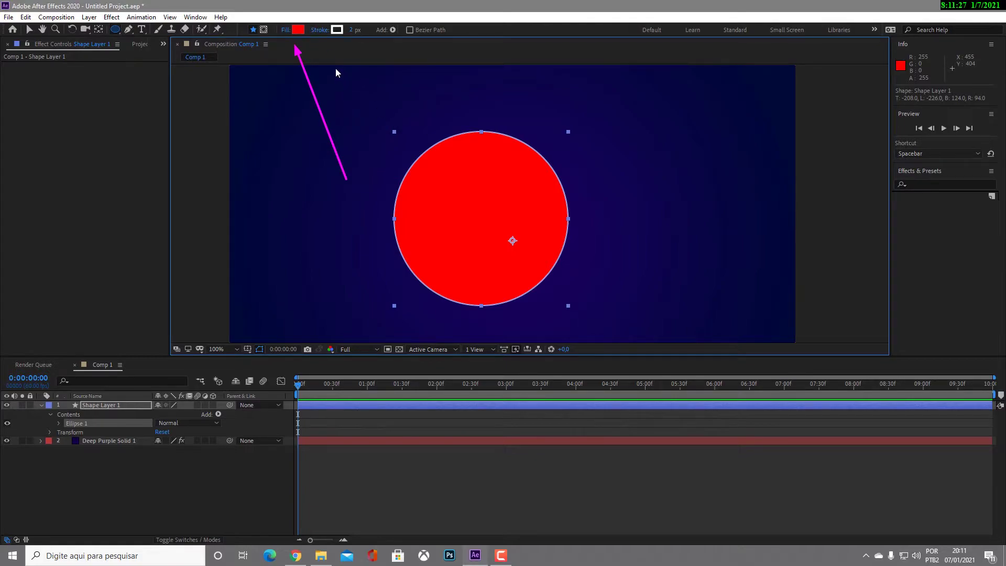
click(298, 29)
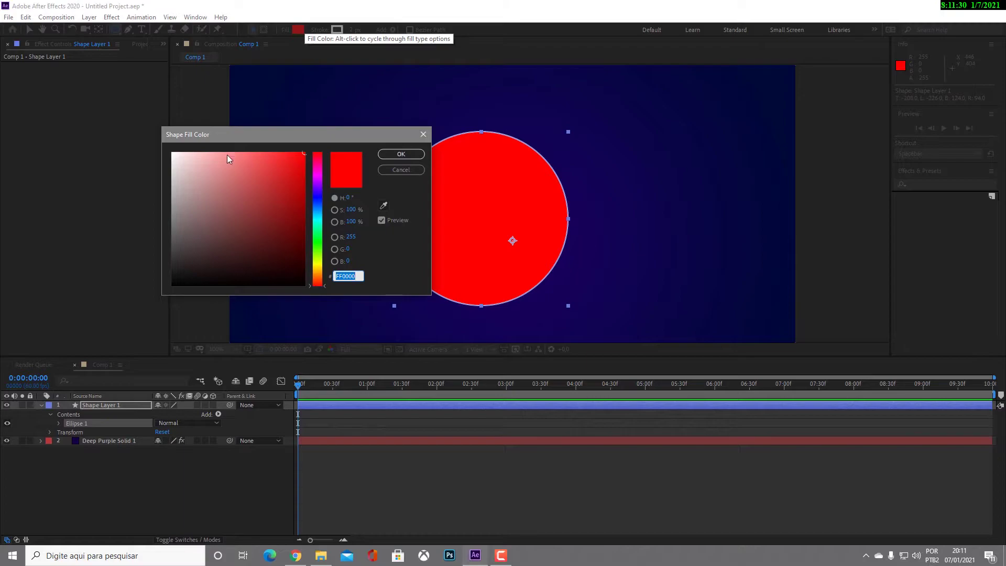
drag(262, 165, 147, 137)
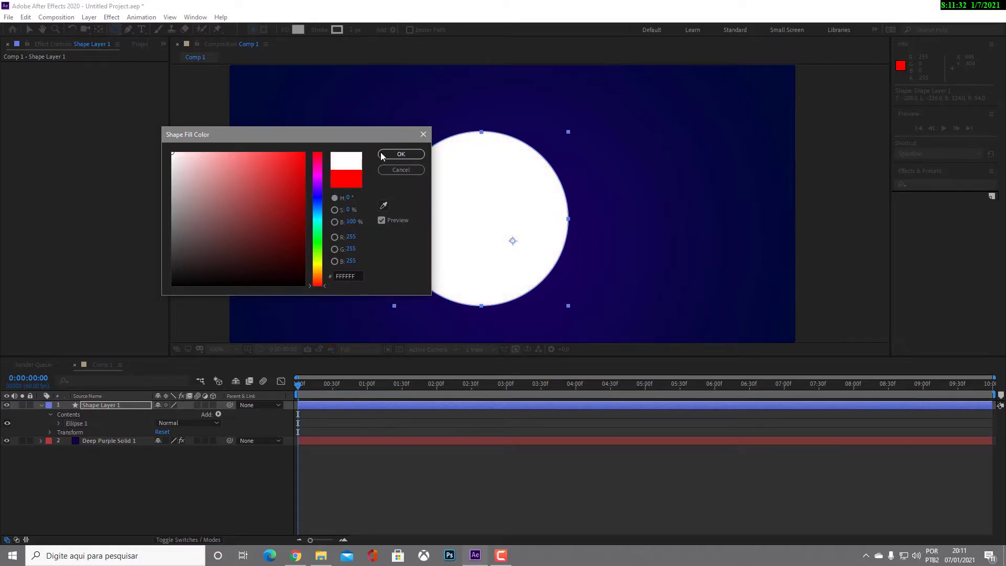
click(401, 154)
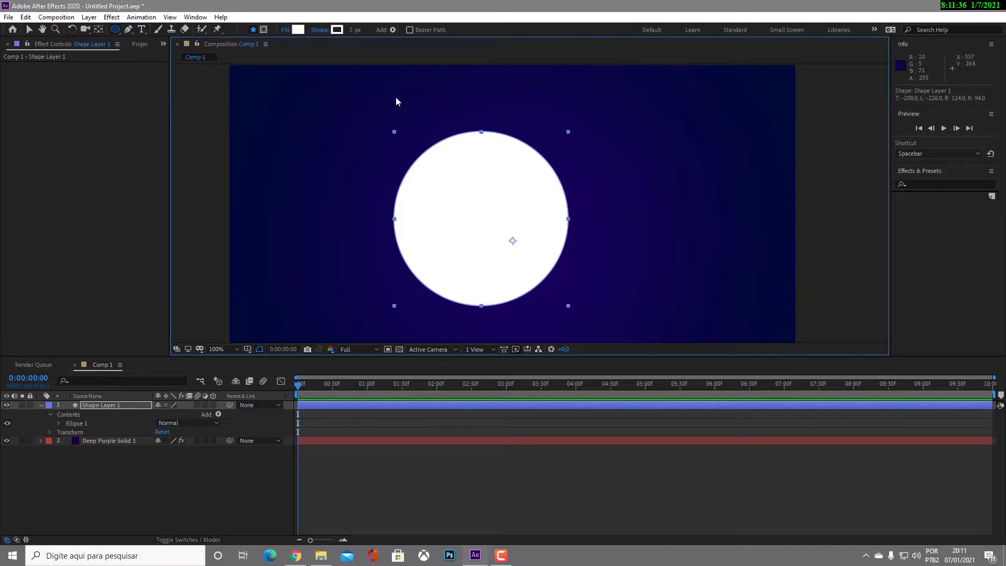
drag(315, 139, 333, 43)
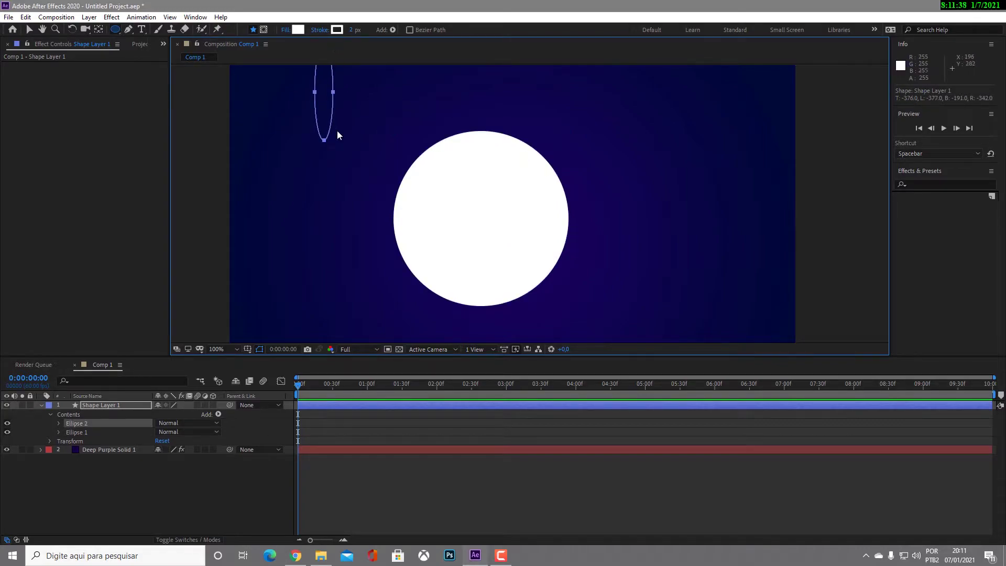
key(ctrl+z)
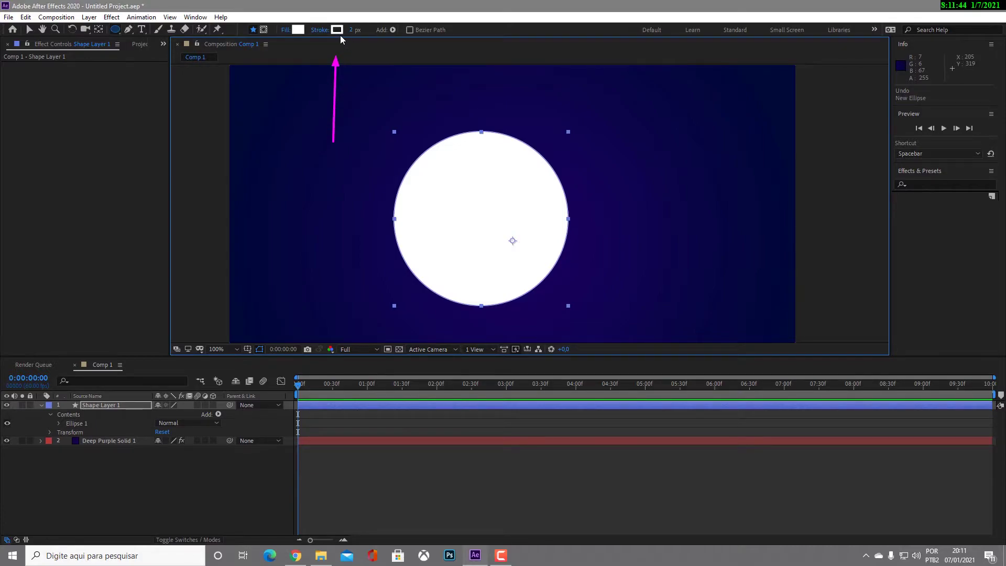
key(F9)
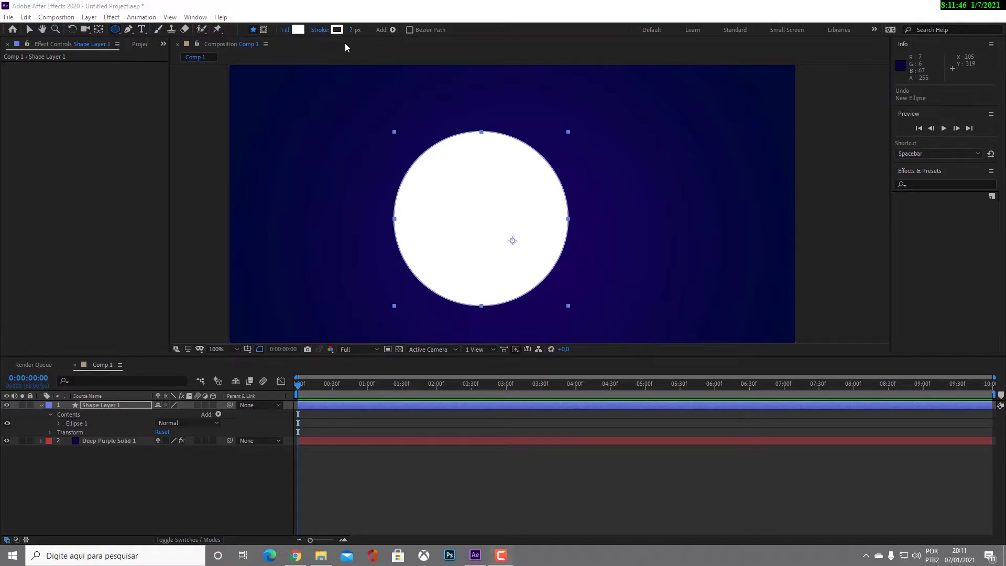
Cycle the circle's stroke type to None so that only the fill remains
alt+click(338, 30)
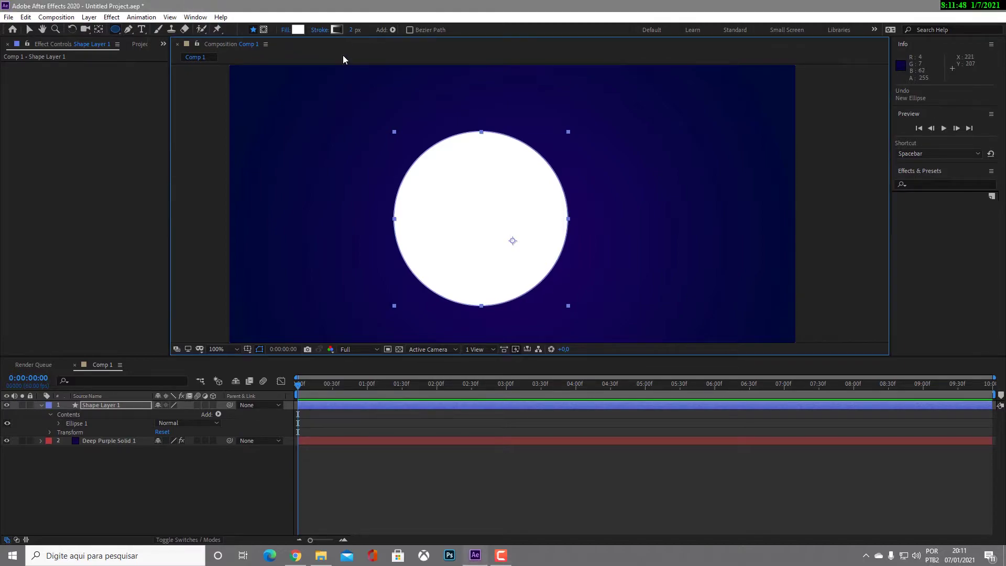
alt+click(338, 30)
alt+click(338, 30)
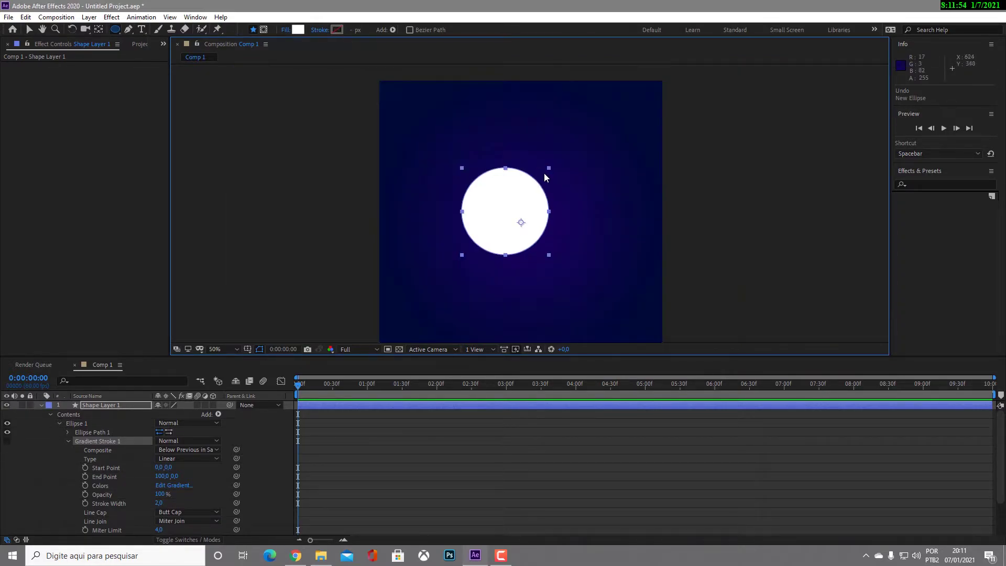
Centre the shape layer's anchor point in the circle and centre the circle in the composition
scroll(540, 176, up, 4)
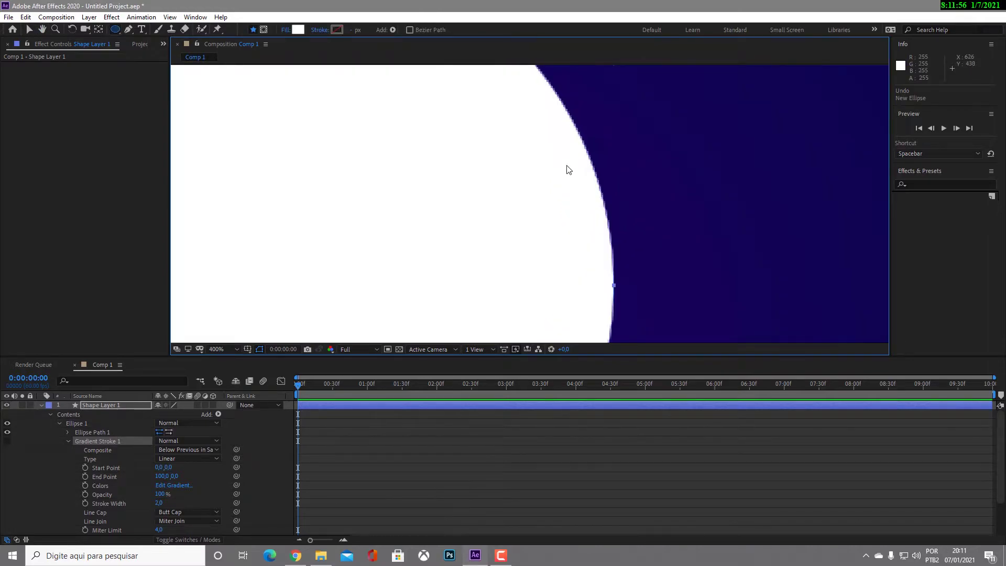
scroll(564, 157, down, 2)
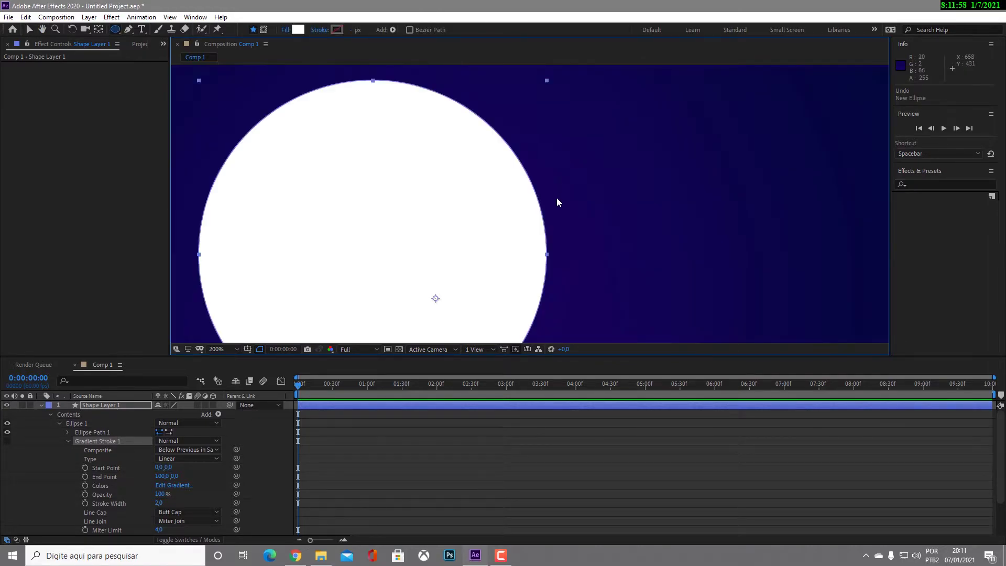
scroll(554, 189, down, 4)
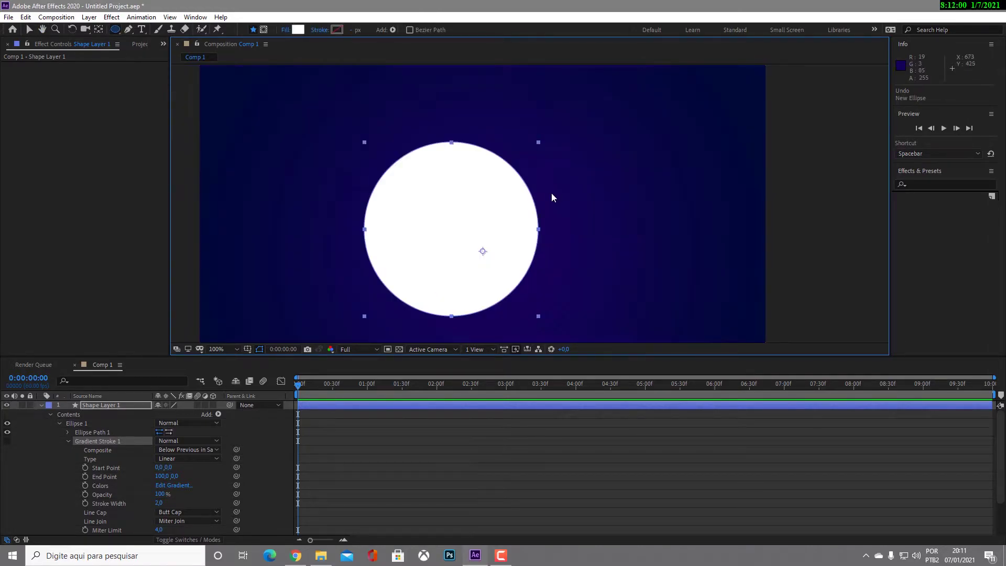
scroll(538, 190, up, 2)
scroll(537, 173, down, 2)
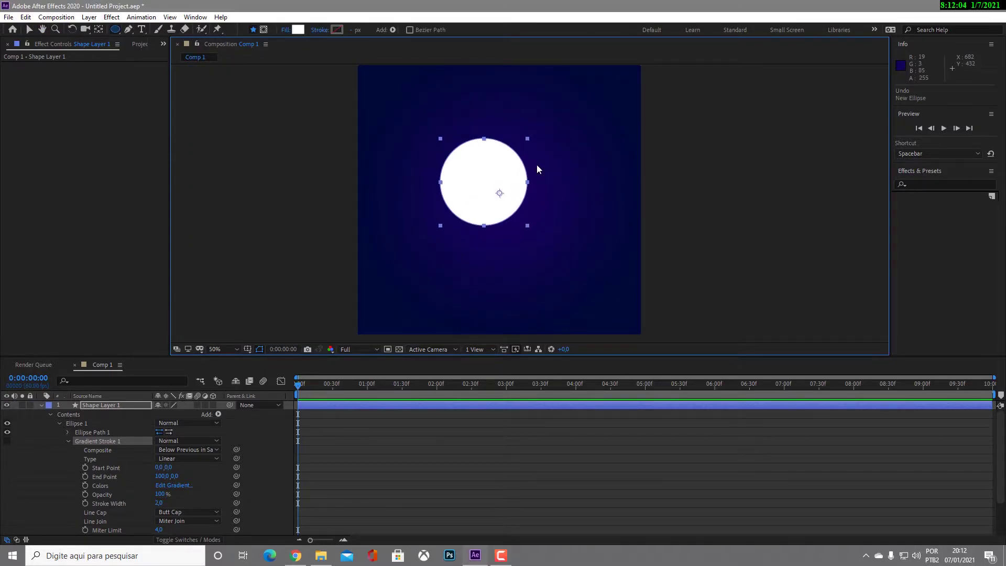
key(ctrl+alt+Home)
key(ctrl+Home)
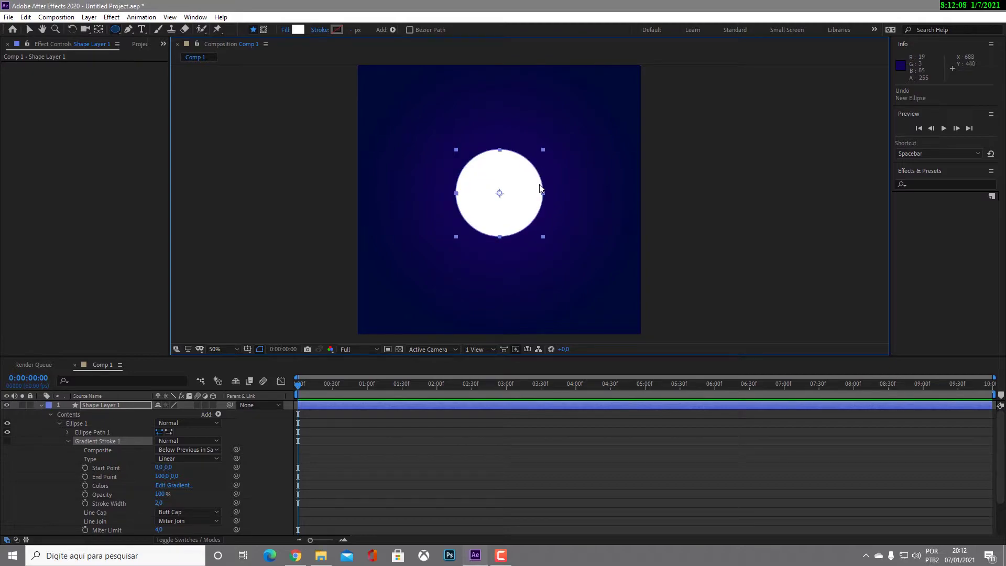
drag(515, 209, 517, 201)
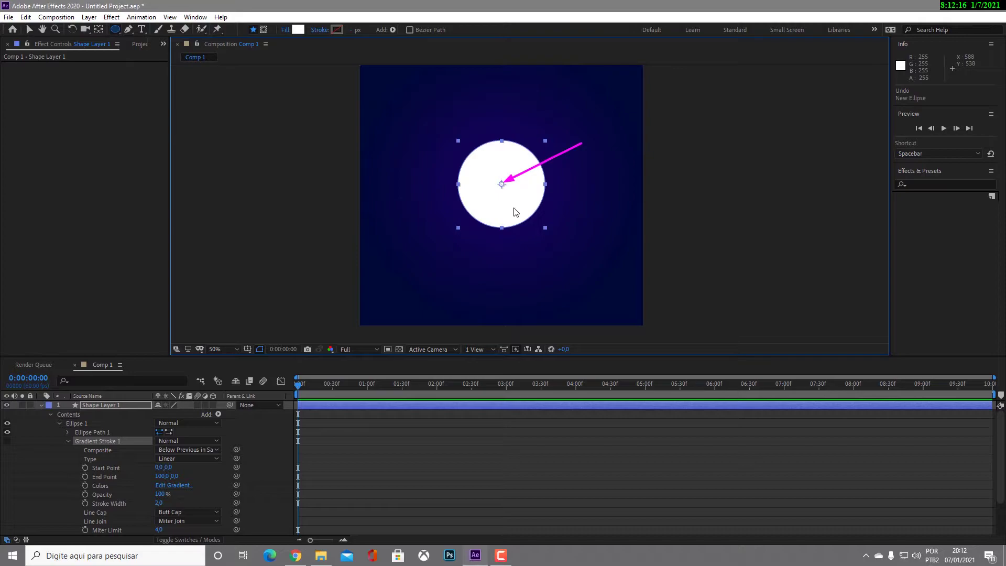
key(Escape)
scroll(520, 172, up, 2)
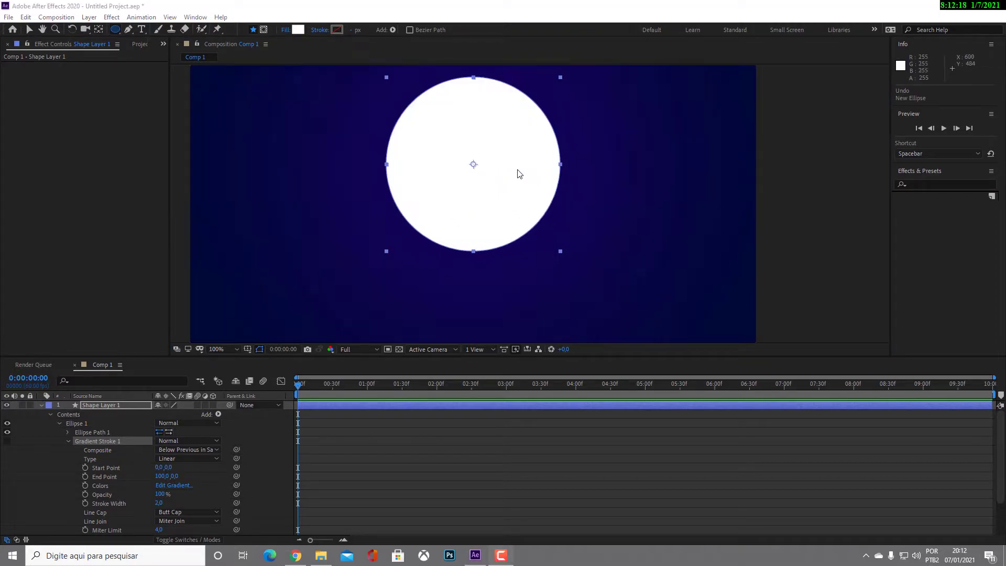
scroll(557, 181, up, 2)
scroll(528, 225, down, 2)
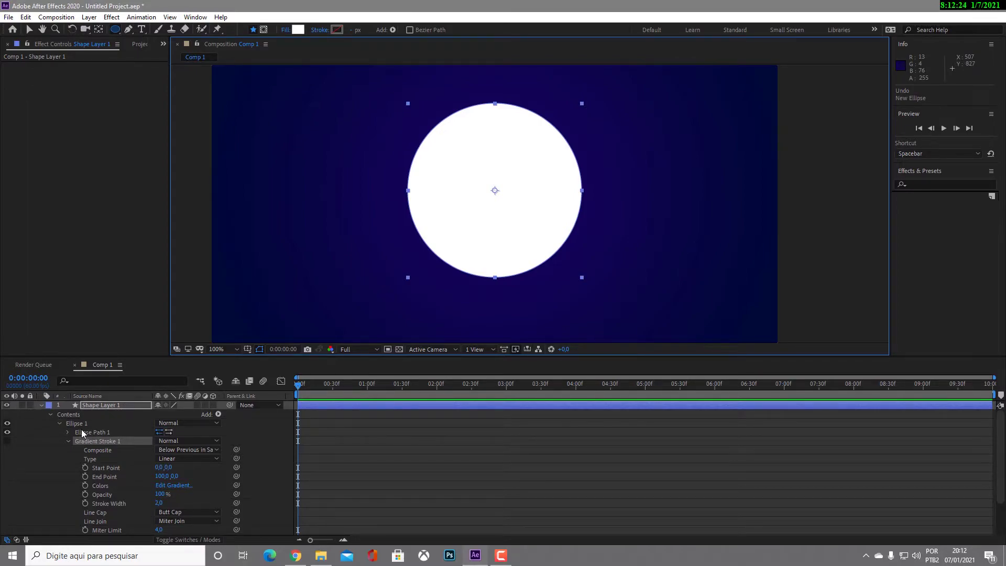
Draw a smaller white circle in Shape Layer 1, overlapping the upper-left edge of the large circle
click(41, 405)
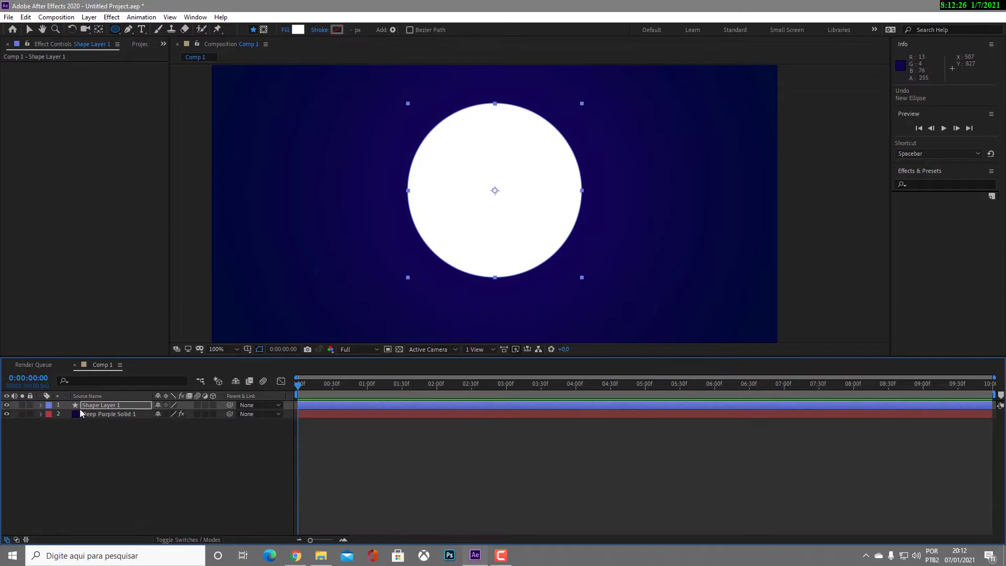
click(97, 407)
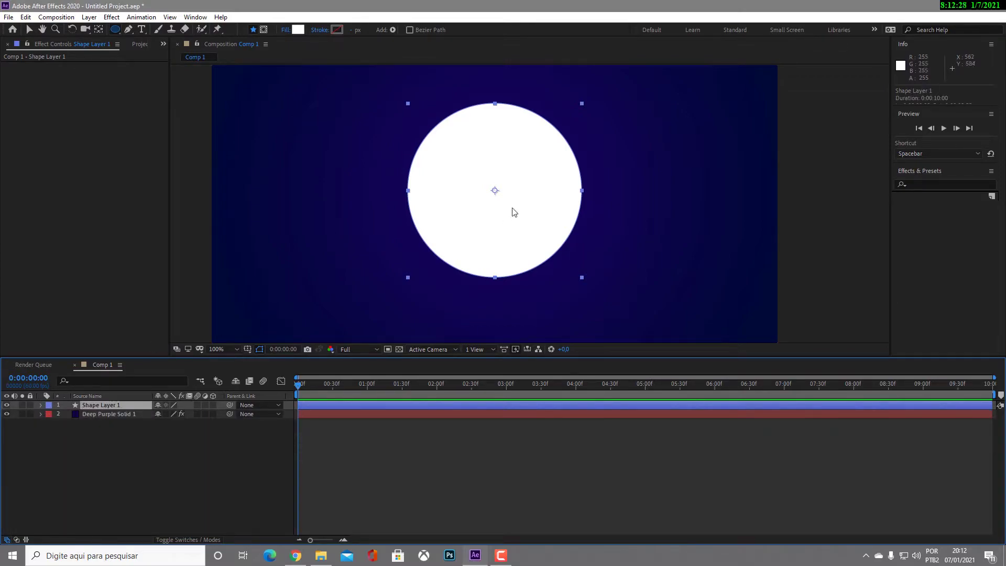
scroll(528, 192, down, 1)
key(space)
drag(507, 152, 498, 155)
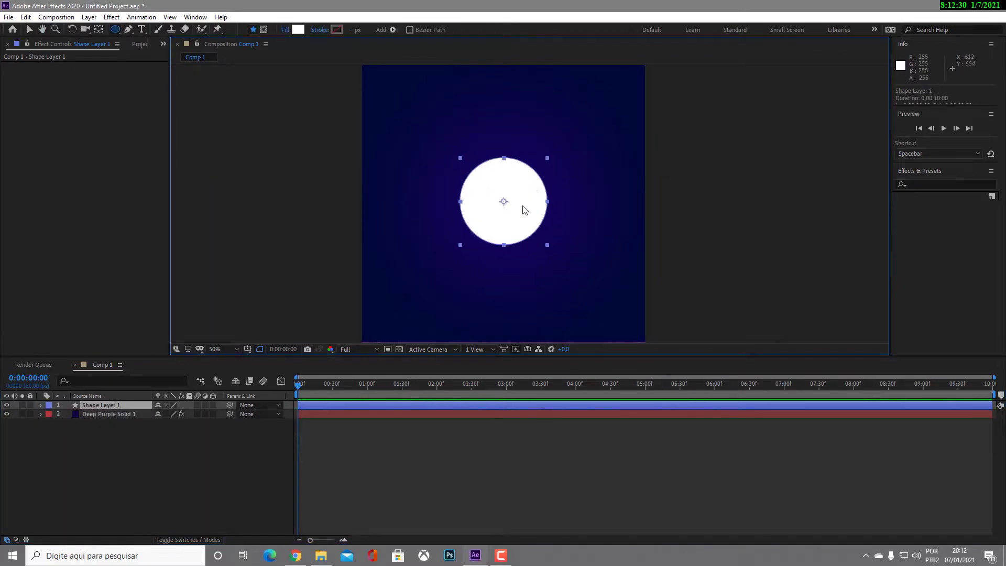
key(space)
drag(499, 206, 498, 211)
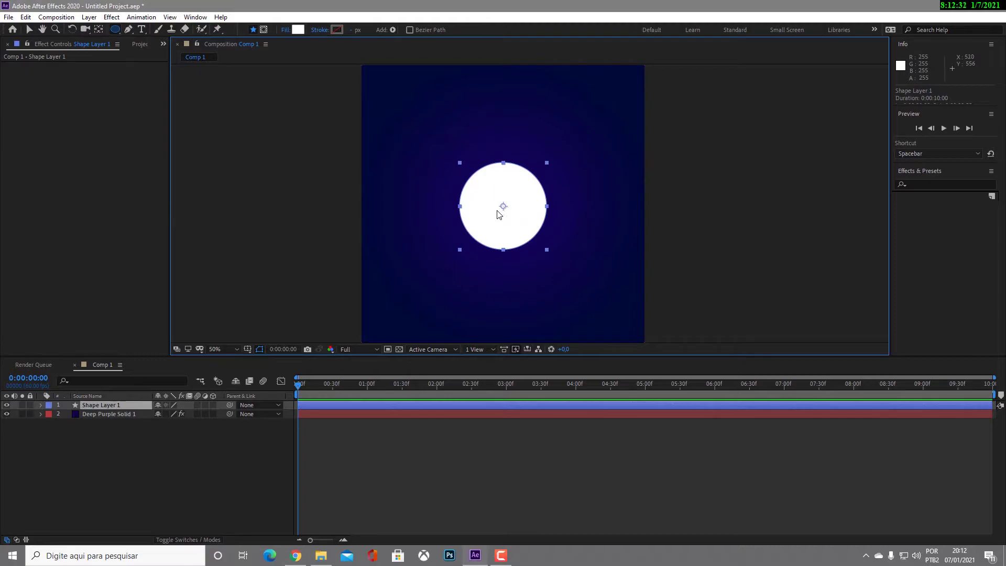
scroll(516, 172, up, 2)
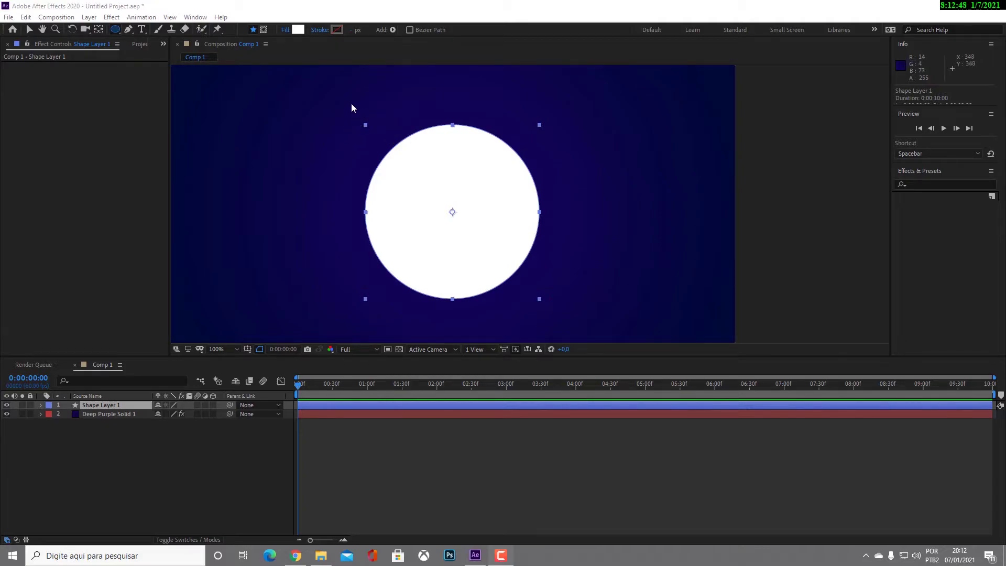
drag(343, 113, 405, 180)
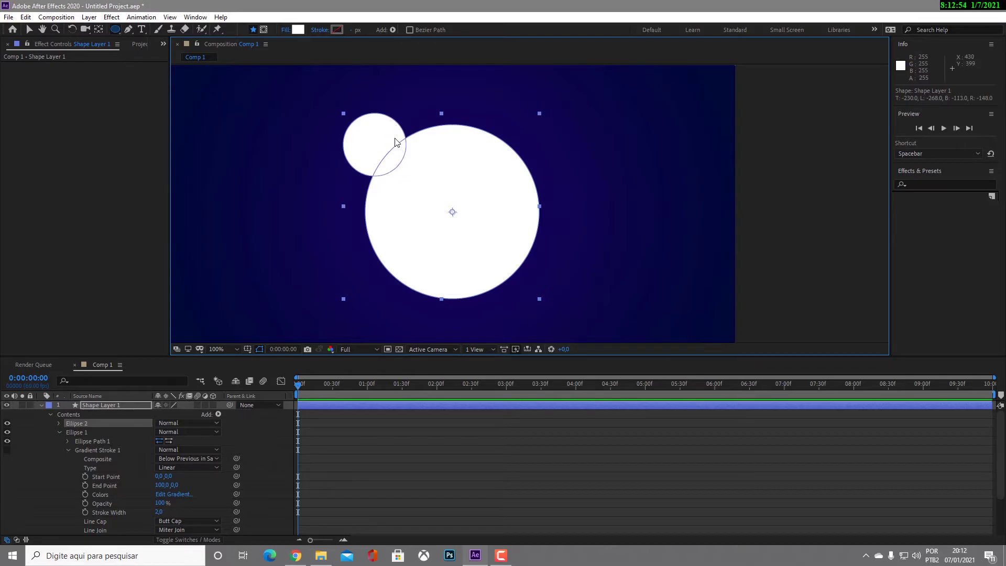
key(space)
drag(442, 158, 434, 160)
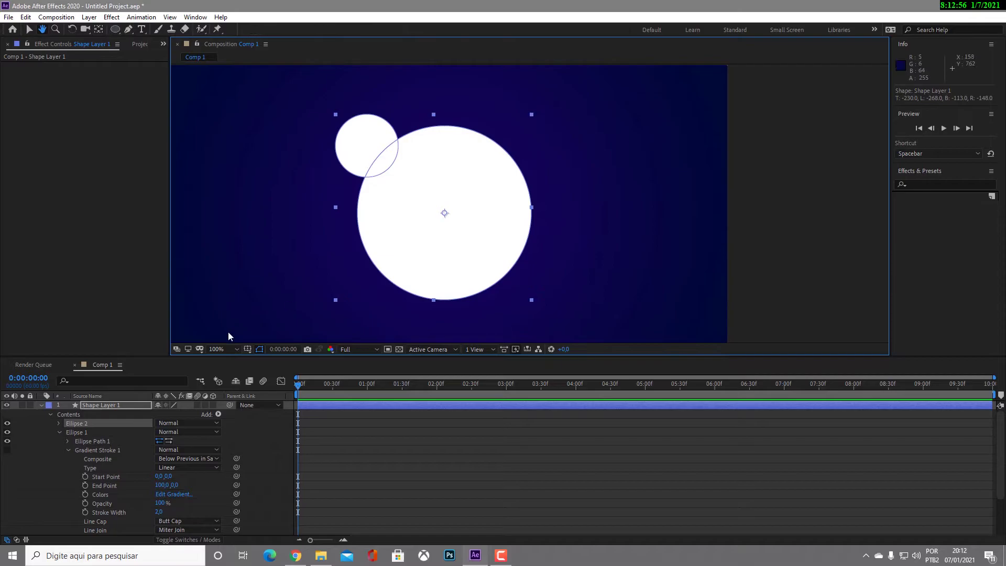
Examine the Ellipse 1 and Ellipse 2 groups inside Shape Layer 1 and collapse the layer
click(84, 432)
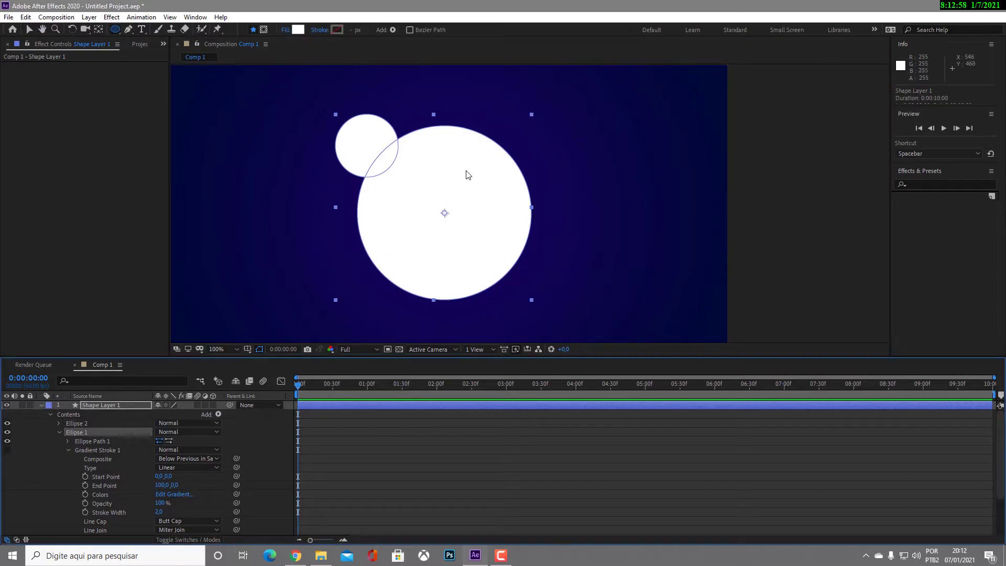
click(83, 423)
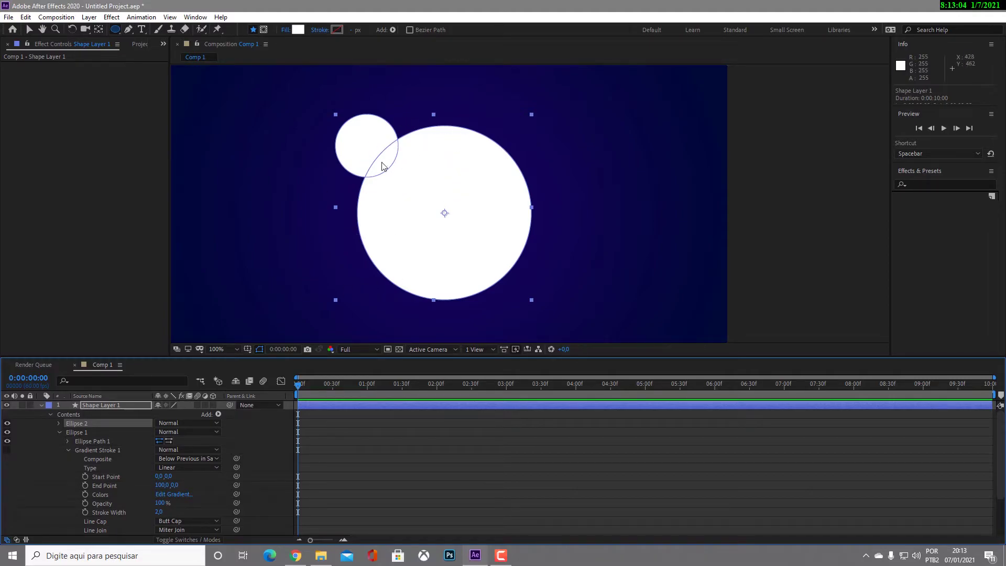
key(comma)
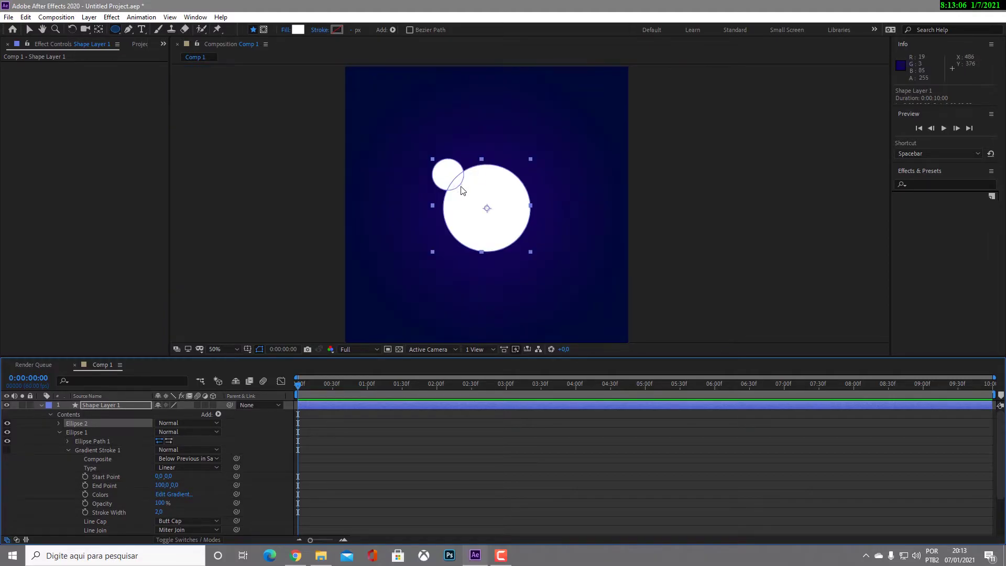
scroll(501, 206, up, 1)
drag(504, 212, 520, 207)
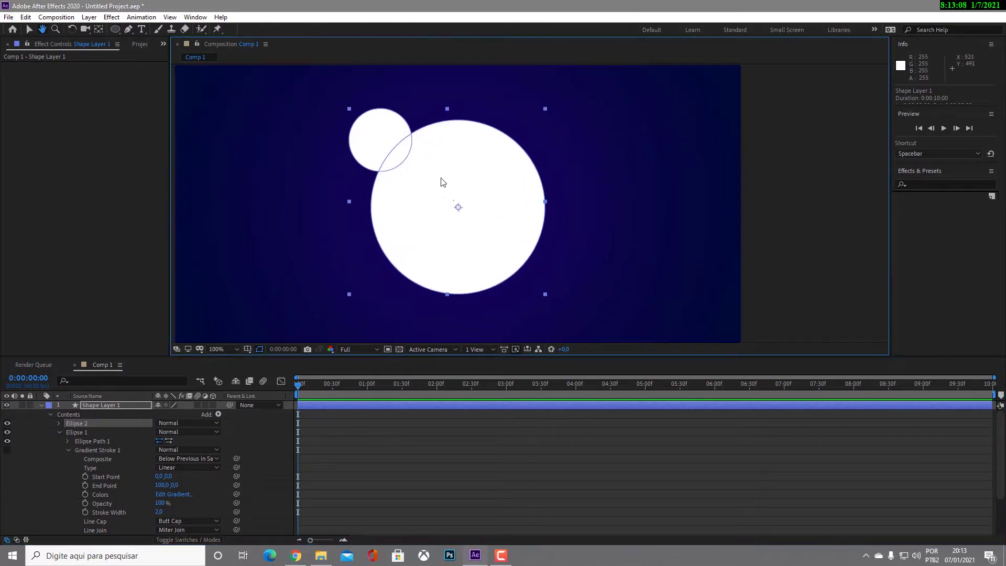
click(41, 405)
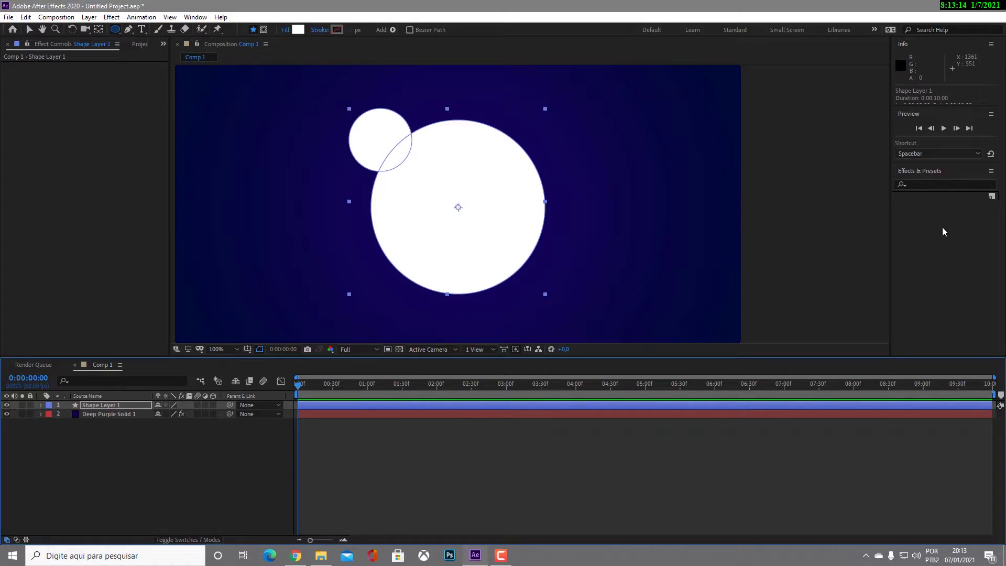
Apply the Gaussian Blur effect to Shape Layer 1 and set its Blurriness to 69.2
click(929, 185)
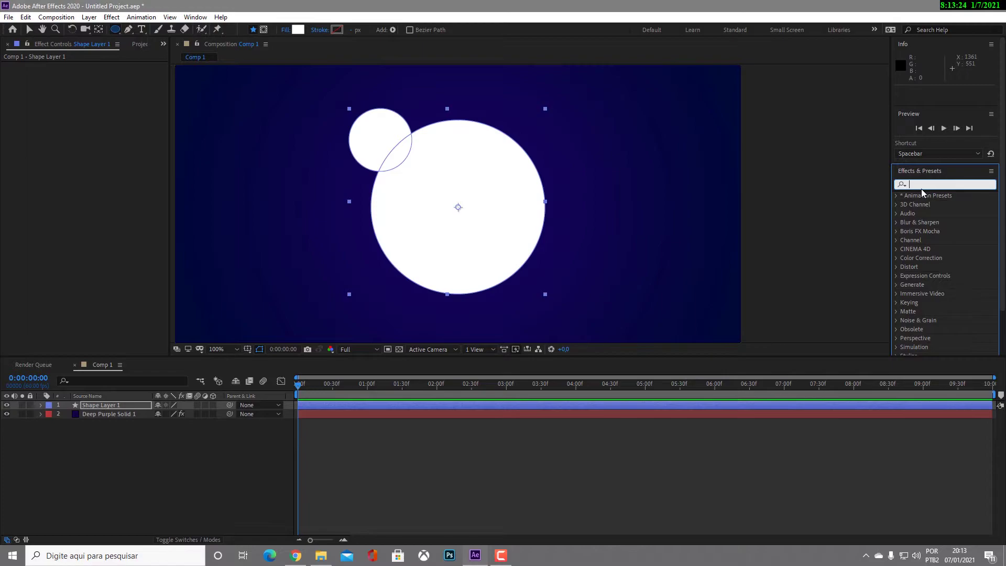
text(gauss)
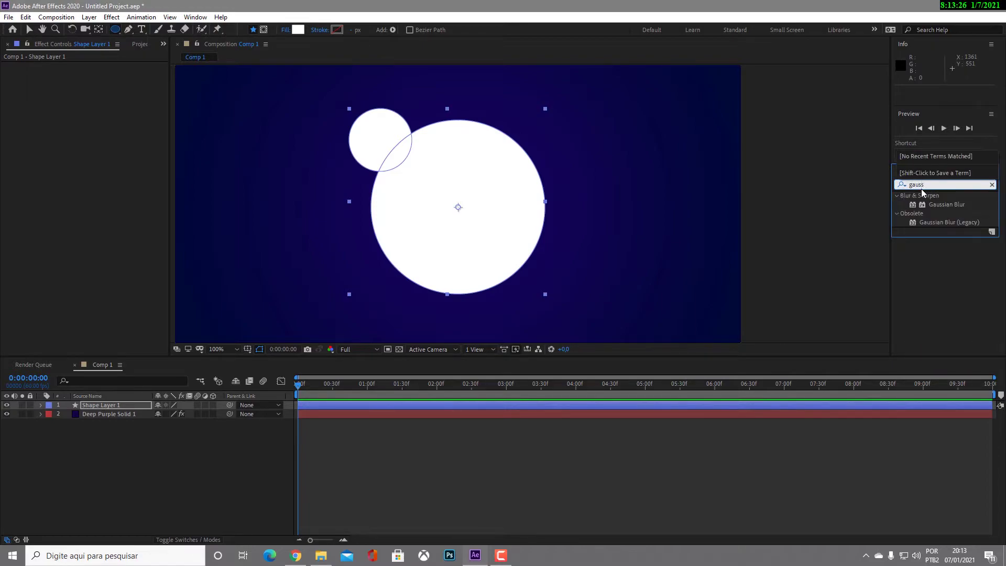
click(953, 205)
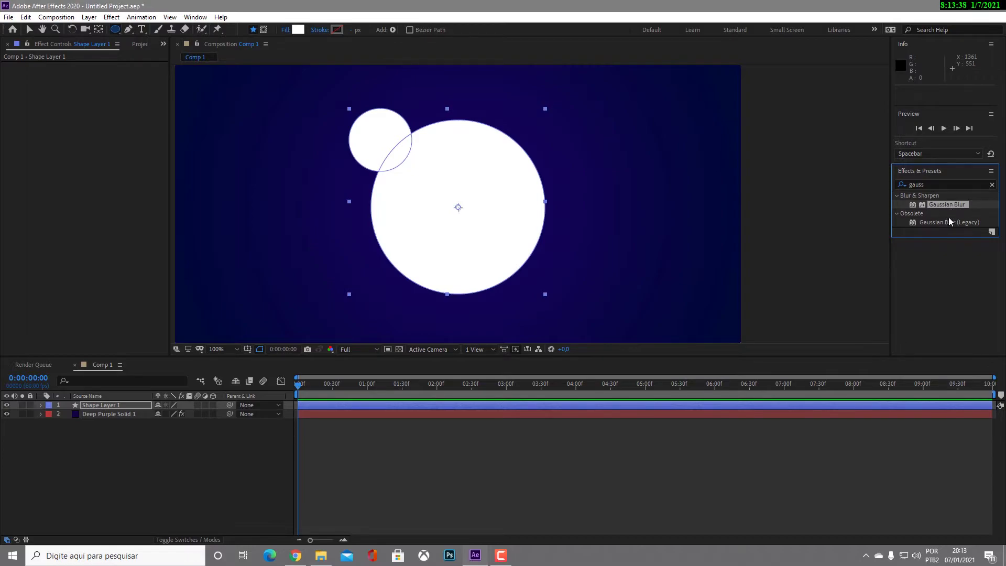
drag(952, 206, 113, 407)
key(v)
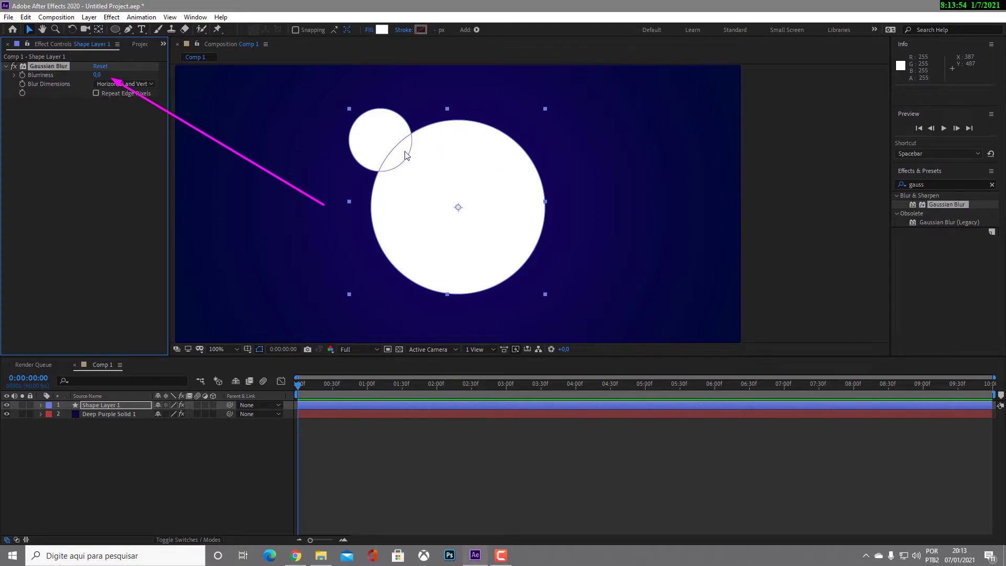
drag(99, 74, 467, 137)
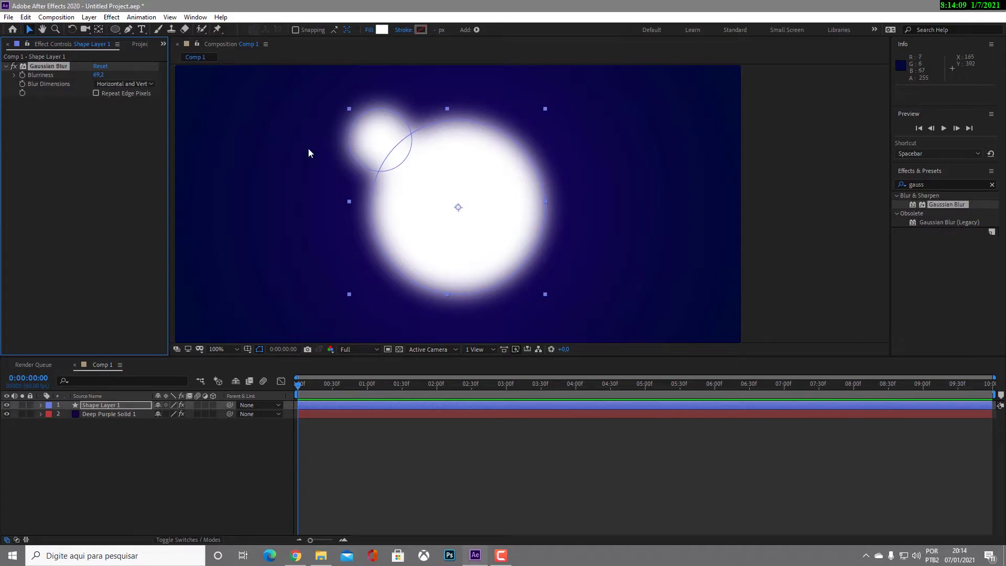
Find the Levels (Individual Controls) effect and apply it to Shape Layer 1
click(923, 186)
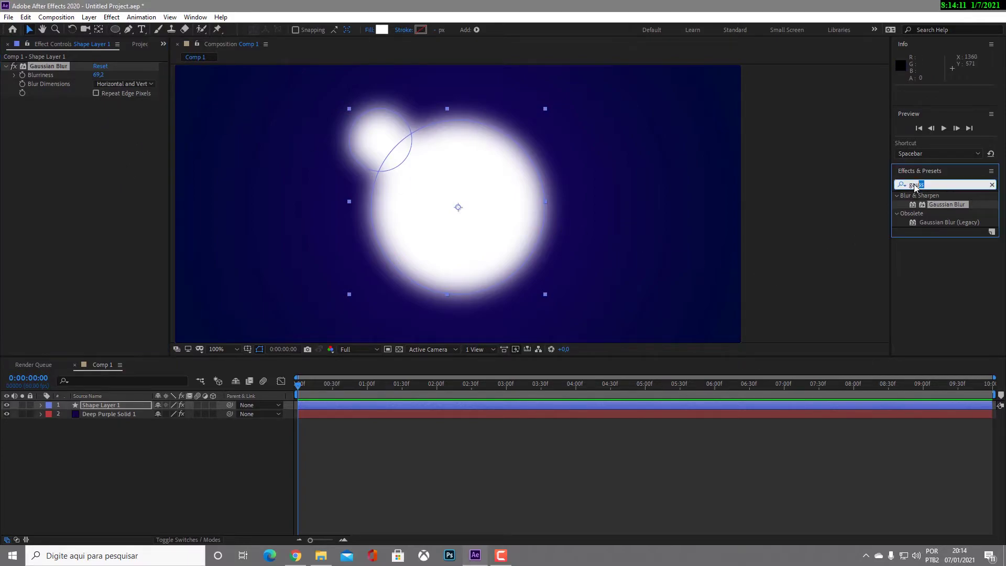
key(BackSpace)
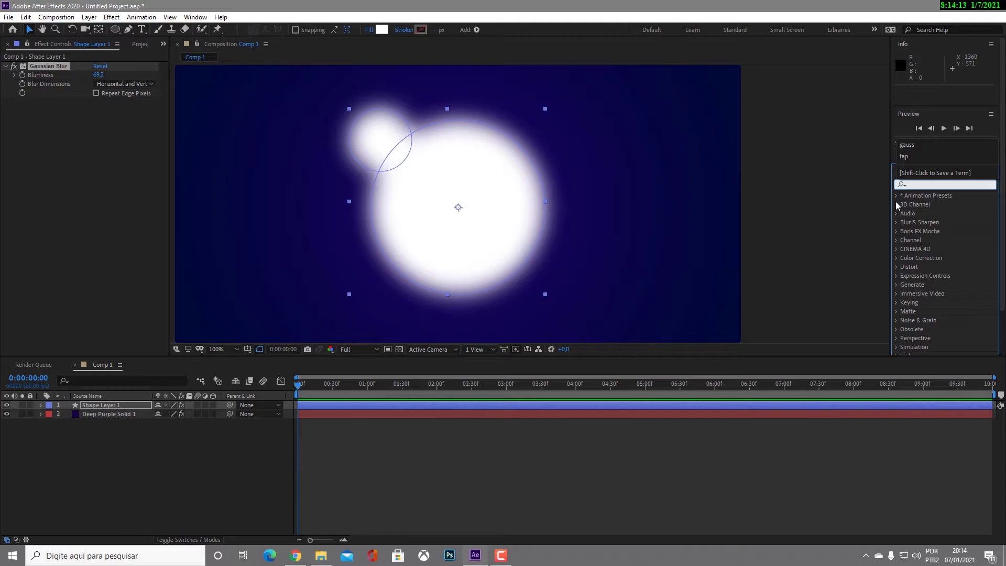
text(level)
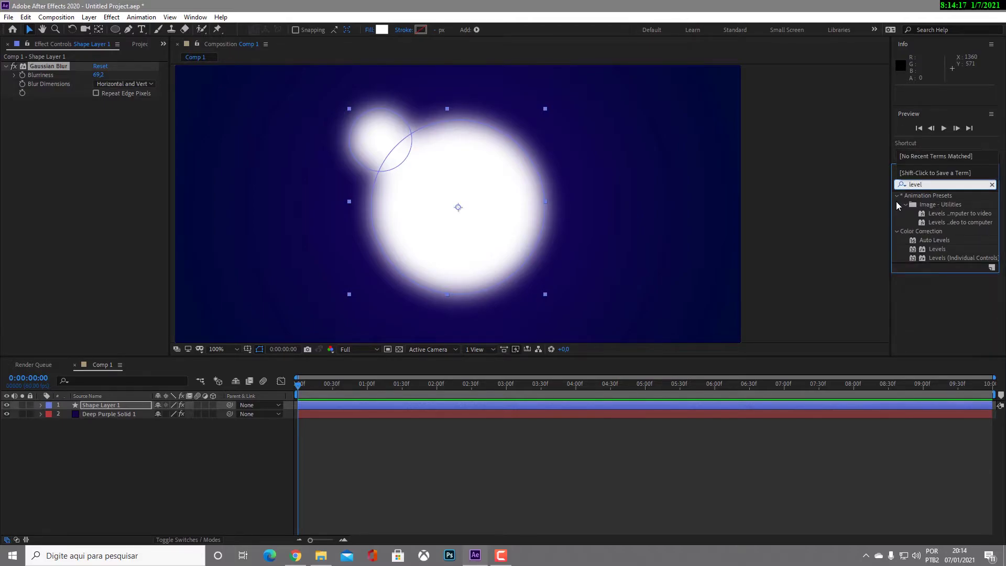
click(964, 233)
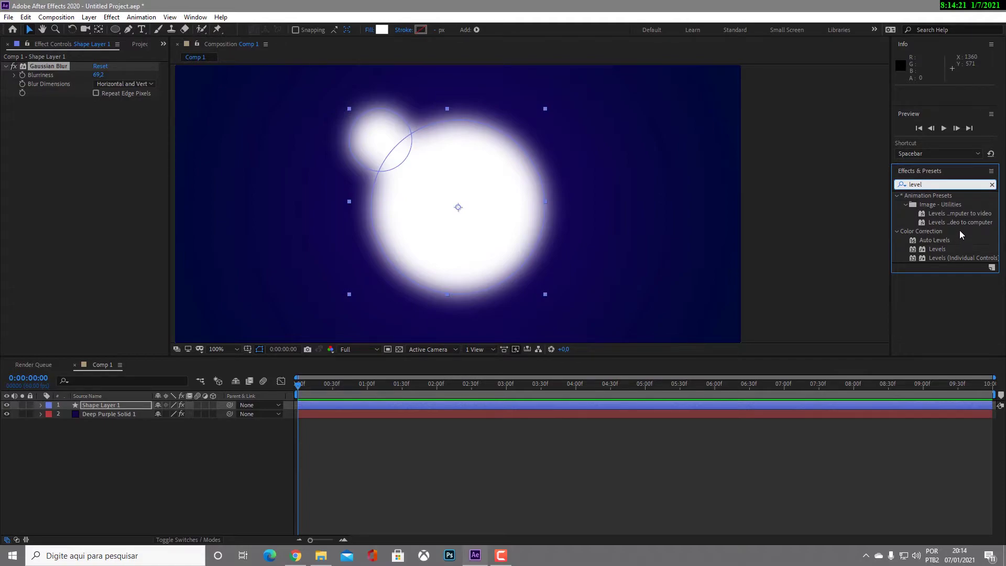
click(952, 249)
click(936, 259)
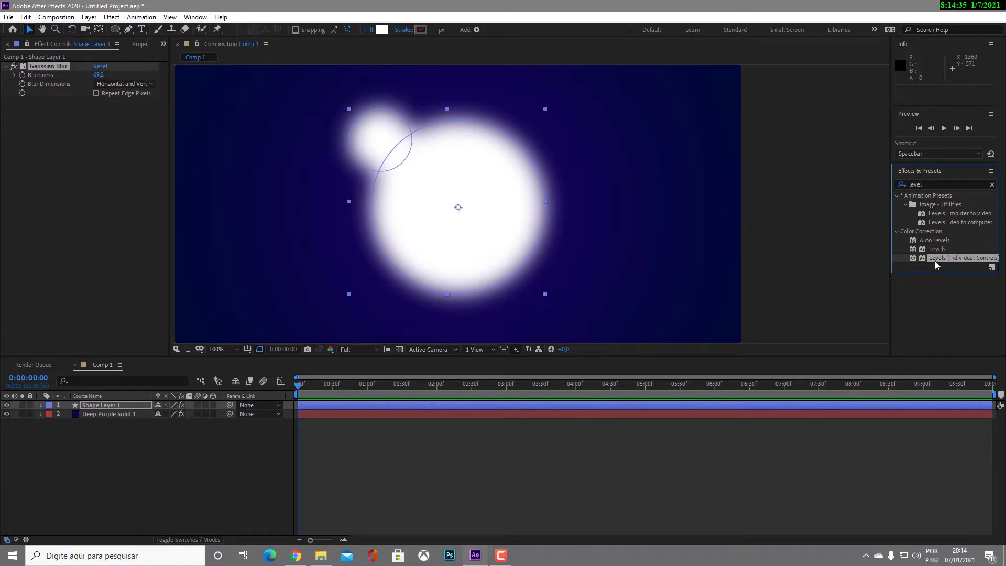
drag(959, 258, 104, 404)
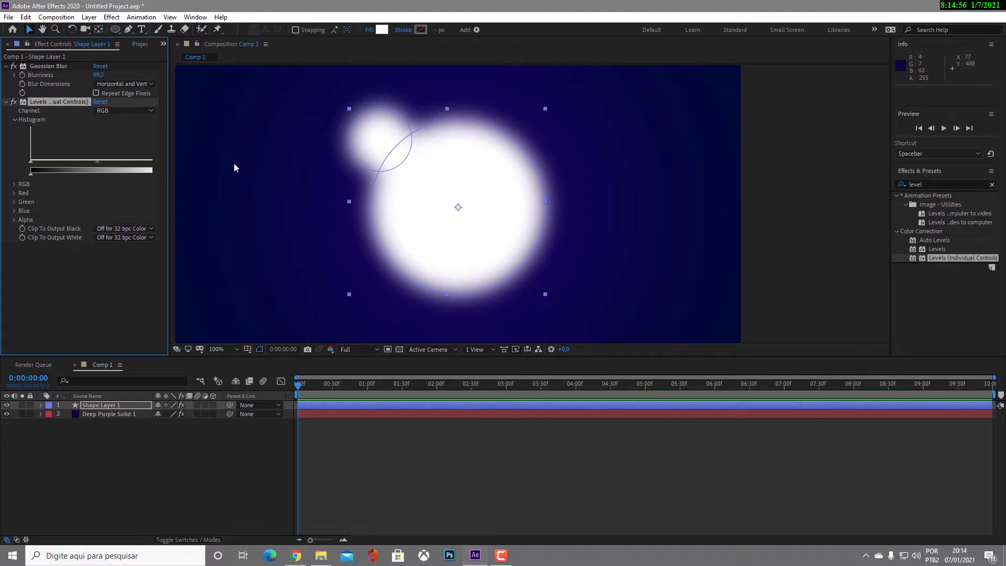
Switch the channel of the Levels (Individual Controls) effect to Alpha
mouse_move(239, 209)
mouse_down()
mouse_move(119, 126)
mouse_move(37, 100)
mouse_move(116, 116)
mouse_move(39, 113)
mouse_move(114, 113)
mouse_move(147, 131)
mouse_up()
key(Escape)
click(147, 111)
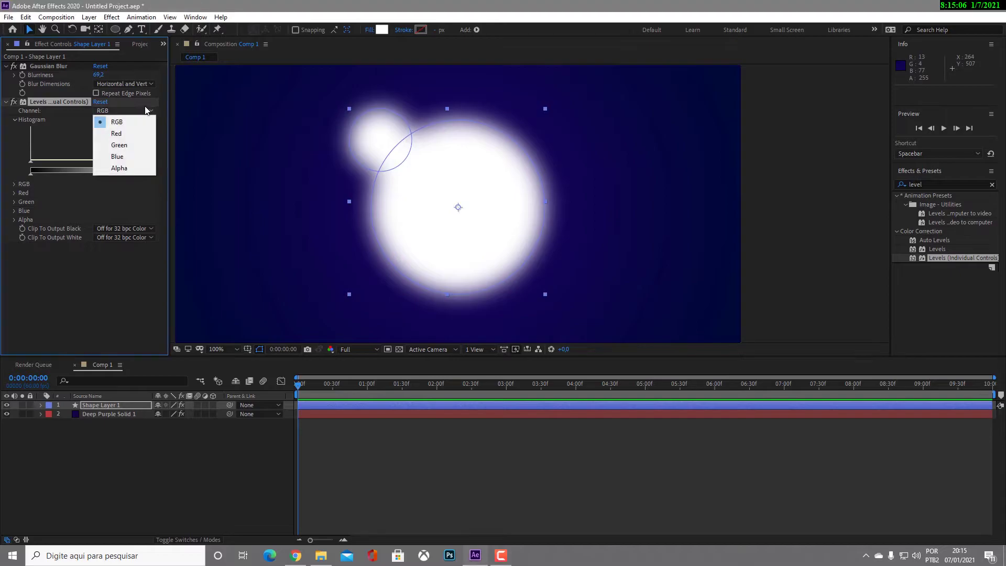
click(122, 168)
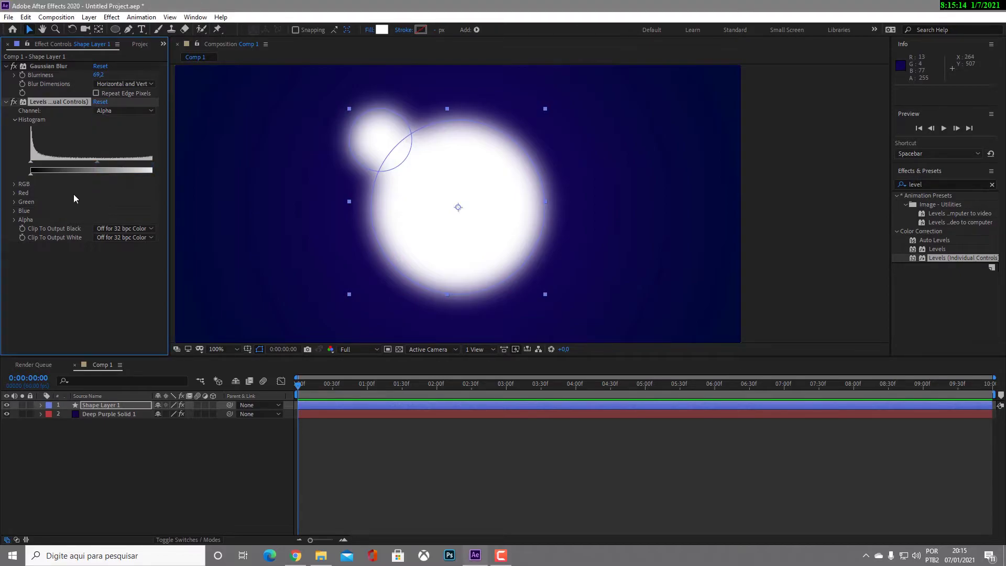
Adjust the alpha input and output levels in the histogram until the two blurred circles merge into one liquid shape with a defined edge
mouse_move(73, 215)
mouse_down()
mouse_move(30, 175)
mouse_move(151, 176)
mouse_up()
key(Escape)
drag(31, 174, 83, 174)
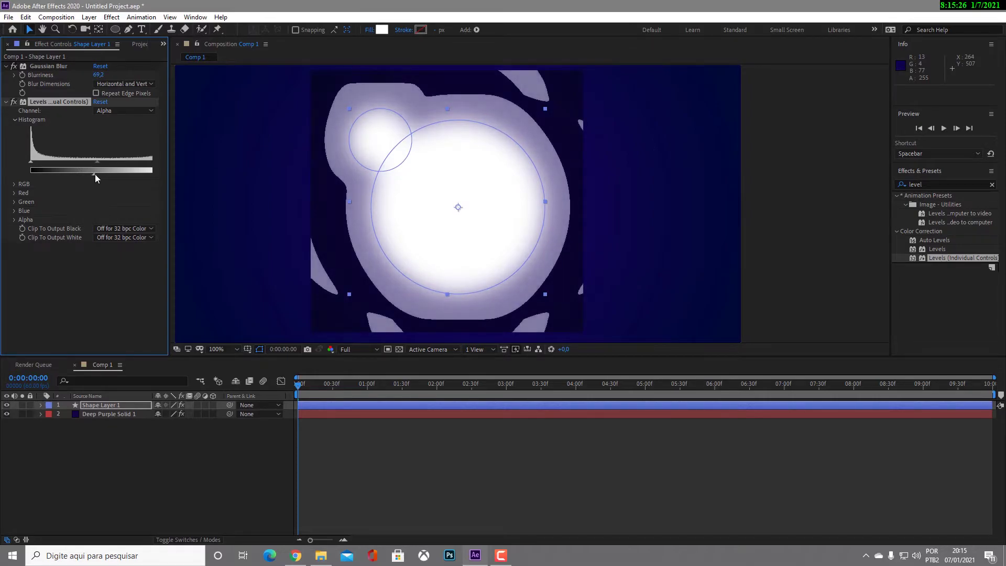
drag(103, 174, 171, 177)
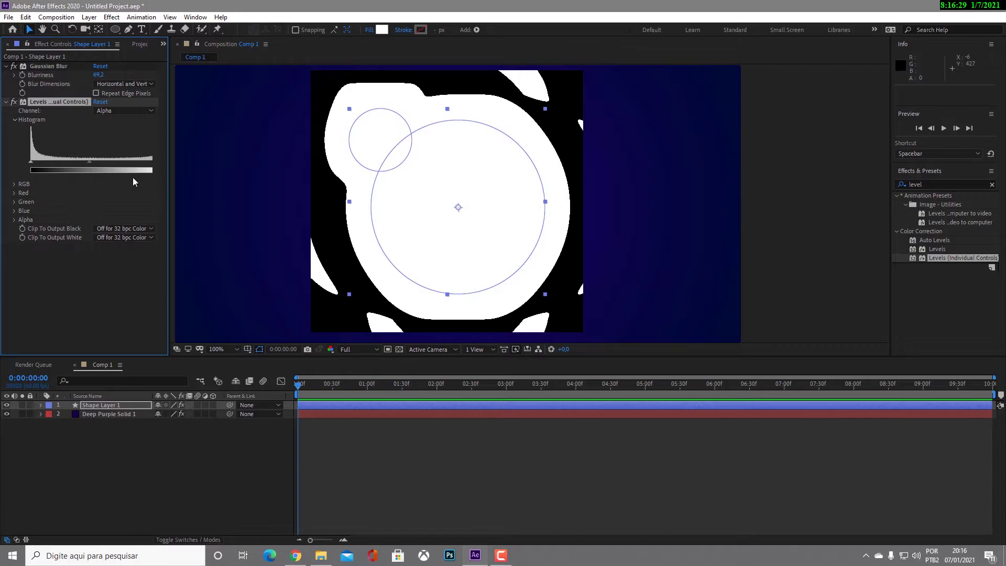
drag(142, 180, 71, 178)
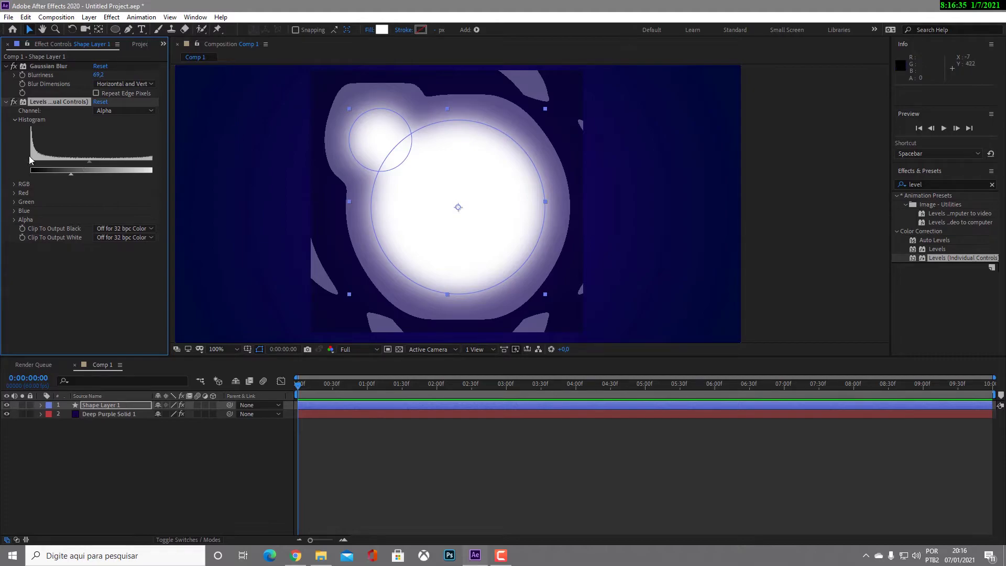
drag(32, 162, 58, 163)
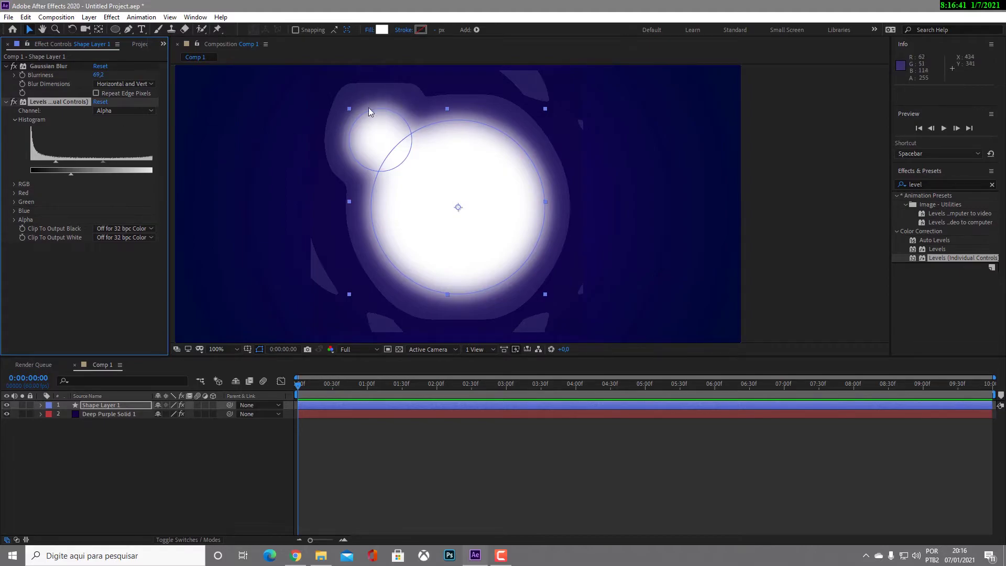
mouse_move(56, 163)
mouse_down()
mouse_move(106, 166)
mouse_move(72, 167)
mouse_move(99, 177)
mouse_move(84, 179)
mouse_up()
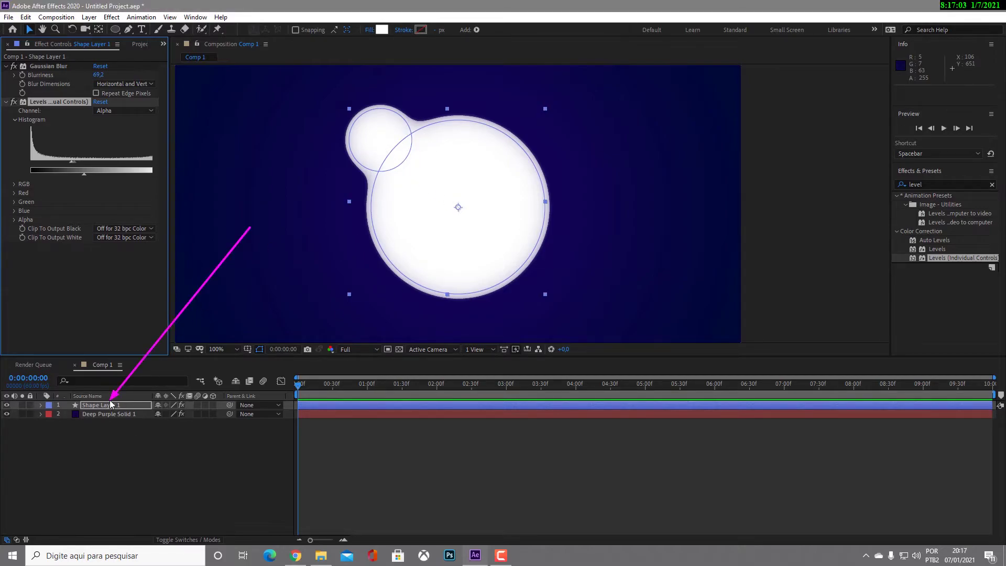
Select Ellipse 2 in Shape Layer 1 and move the small circle up and to the right along the large circle's edge
click(42, 406)
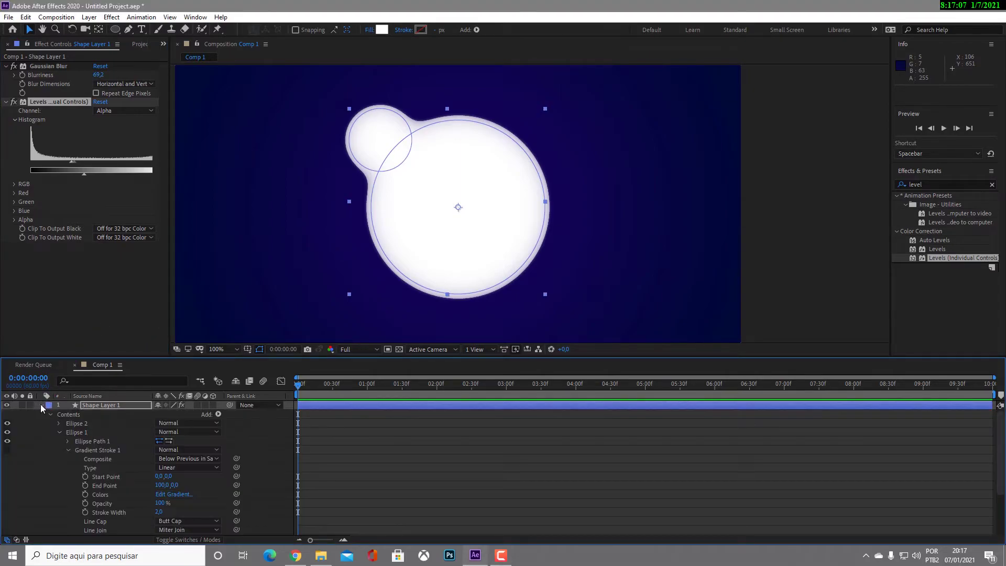
click(79, 424)
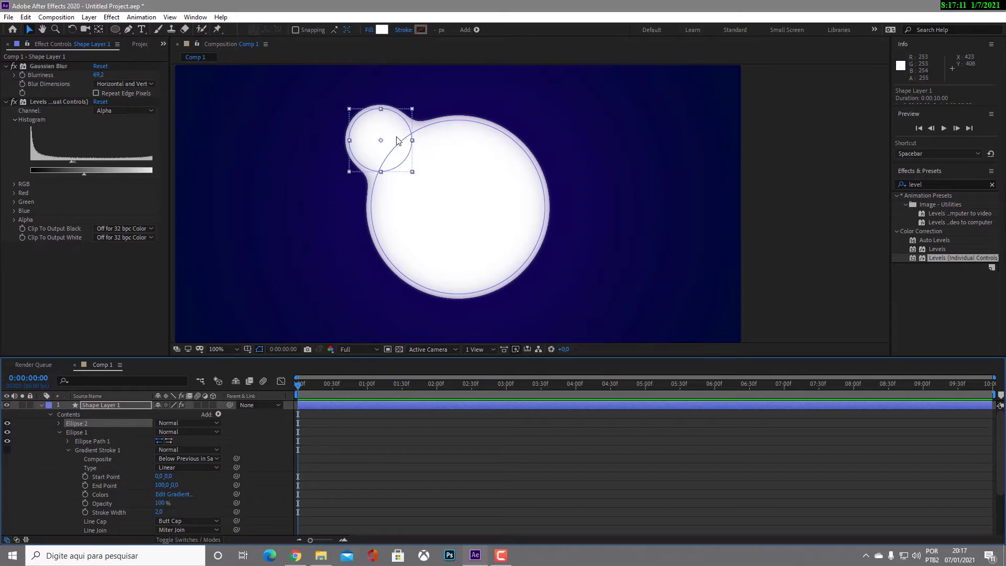
drag(382, 128, 413, 133)
drag(381, 161, 406, 133)
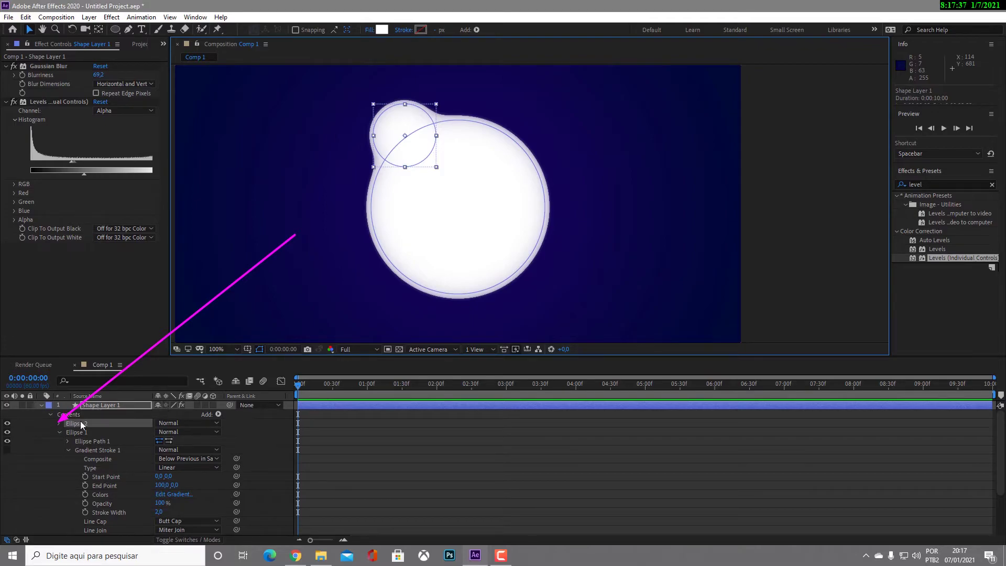
Expand Ellipse 2 in Shape Layer 1 and reveal its Transform properties
click(58, 424)
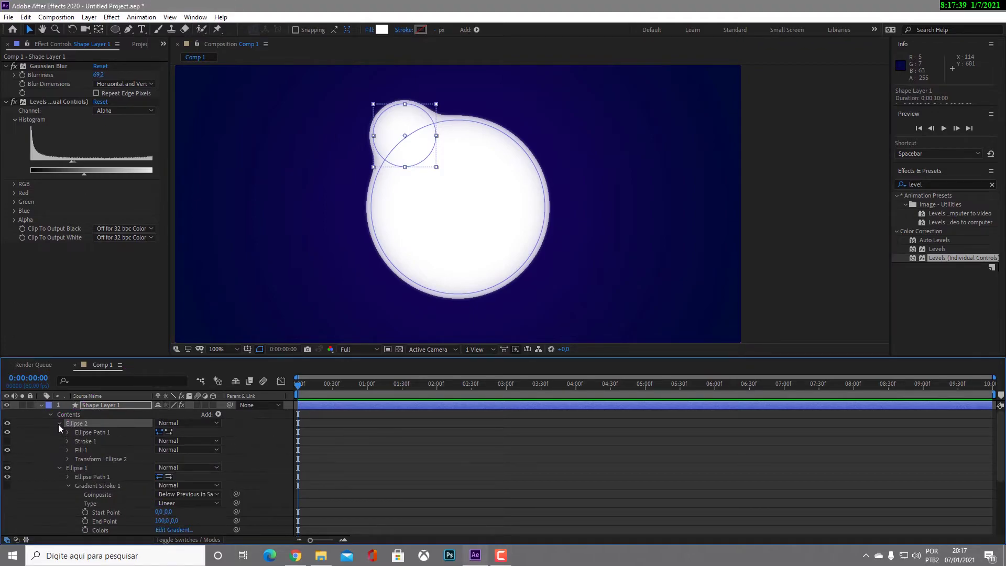
scroll(215, 335, down, 1)
scroll(472, 239, up, 1)
drag(498, 234, 491, 227)
mouse_move(239, 286)
mouse_down()
mouse_move(140, 449)
mouse_move(113, 461)
mouse_move(130, 461)
mouse_move(119, 461)
mouse_move(108, 367)
mouse_up()
mouse_move(63, 420)
mouse_down()
mouse_move(56, 406)
mouse_move(61, 422)
mouse_move(88, 422)
mouse_up()
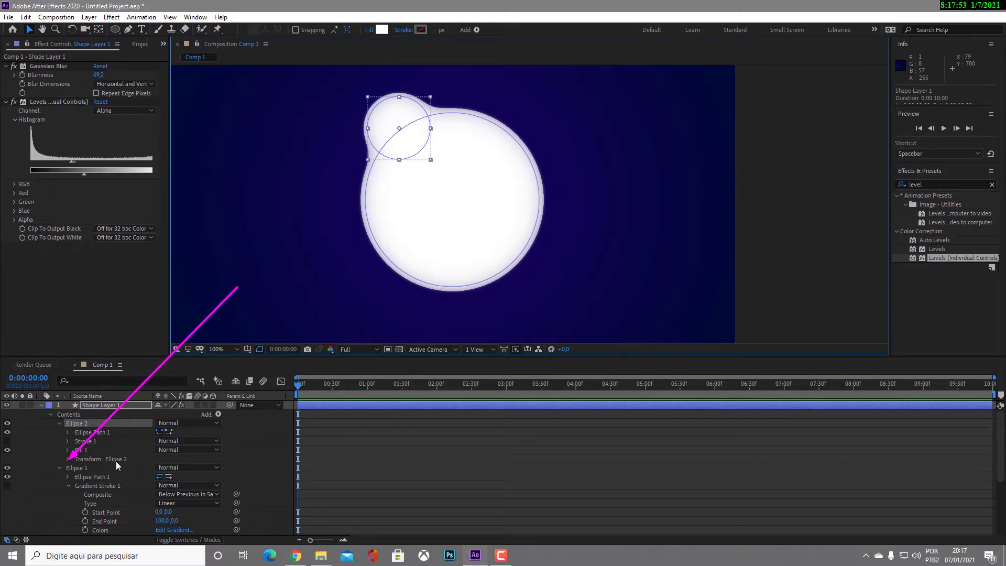
click(68, 459)
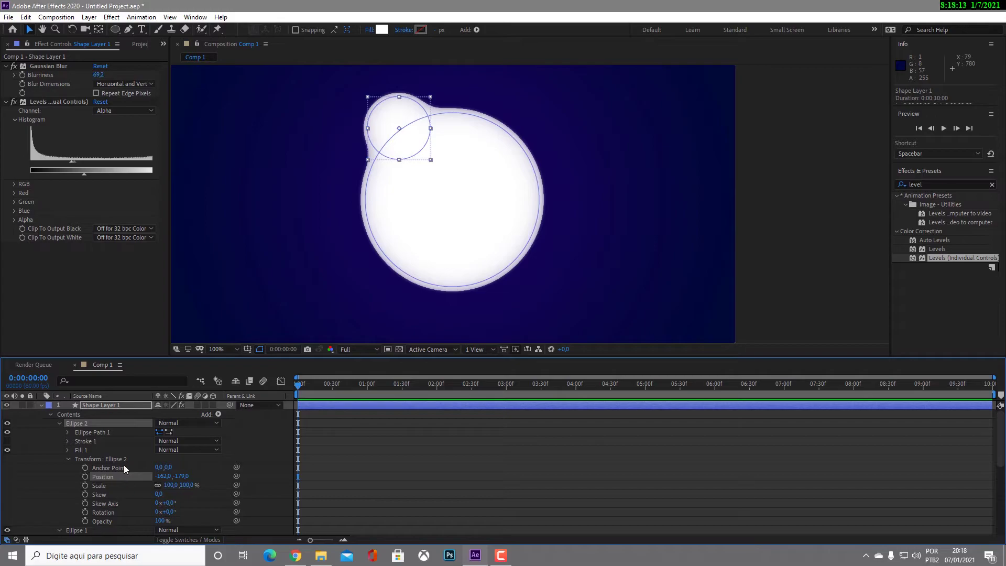
mouse_move(179, 349)
mouse_down()
mouse_move(97, 474)
mouse_move(115, 469)
mouse_up()
key(Escape)
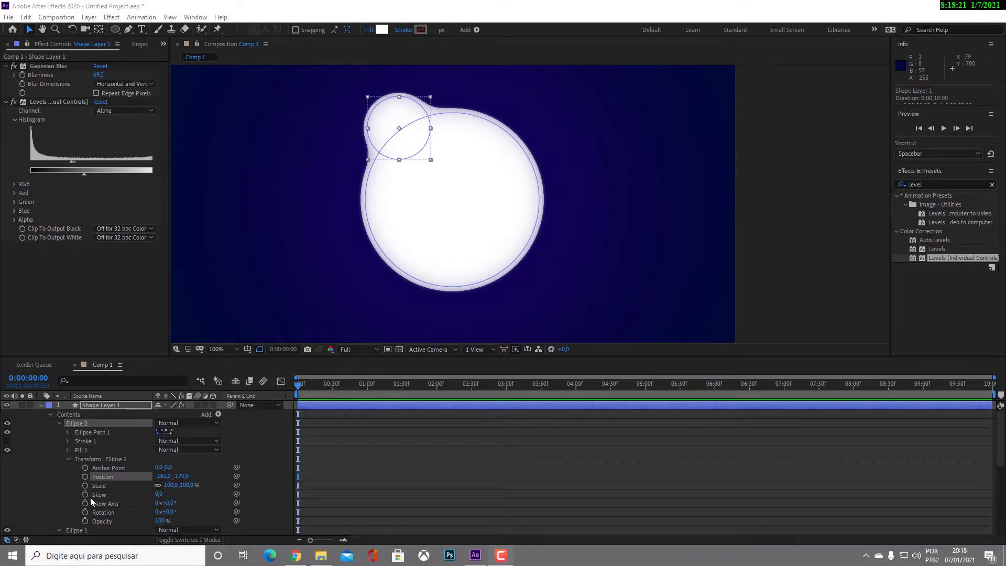
Enable an expression on Ellipse 2's Position and replace its default text with wiggle(15,15)
alt+click(85, 476)
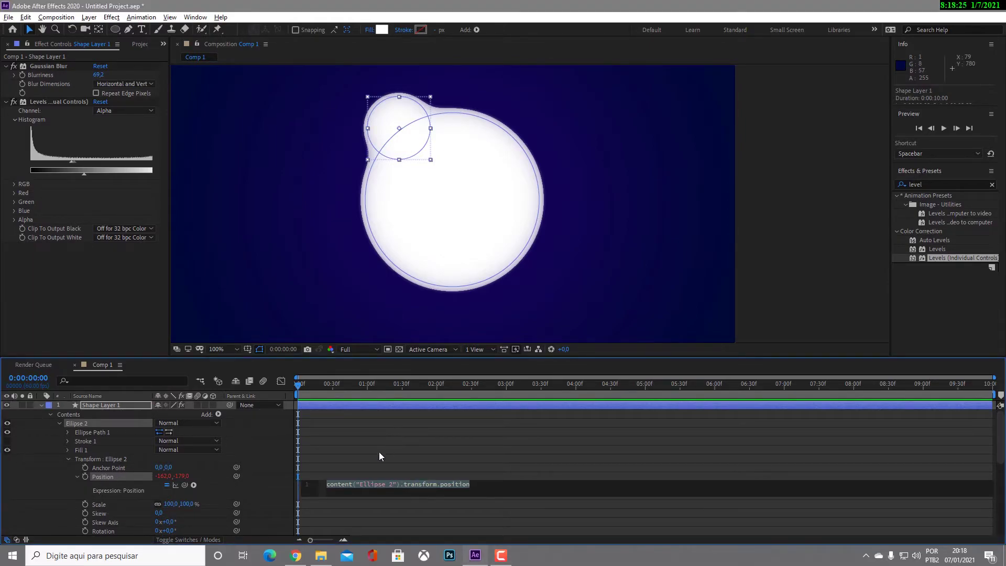
mouse_move(314, 404)
mouse_down()
mouse_move(364, 482)
mouse_move(471, 484)
mouse_up()
mouse_move(361, 483)
mouse_down()
mouse_move(321, 481)
mouse_move(473, 483)
mouse_move(312, 479)
mouse_up()
key(BackSpace)
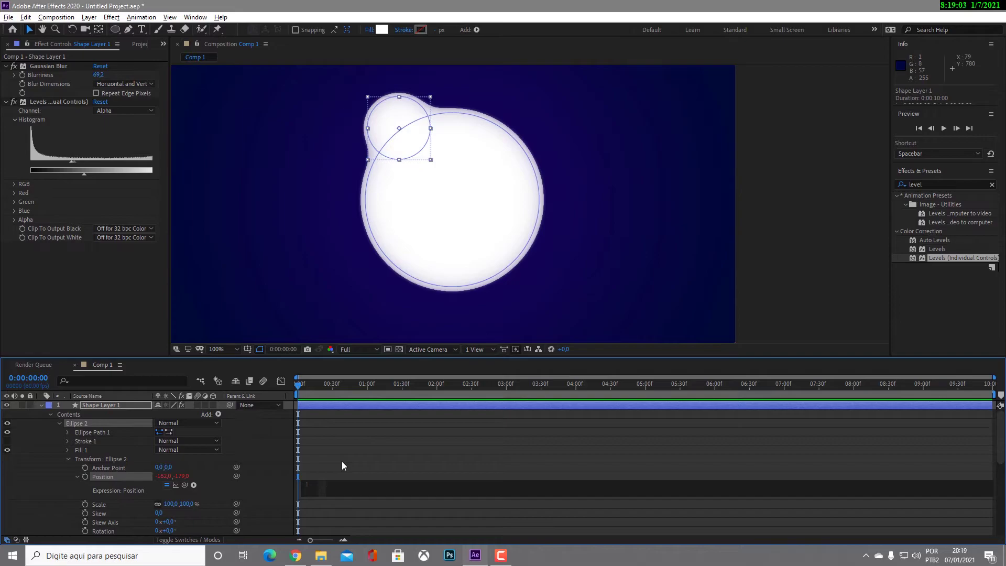
text(wi)
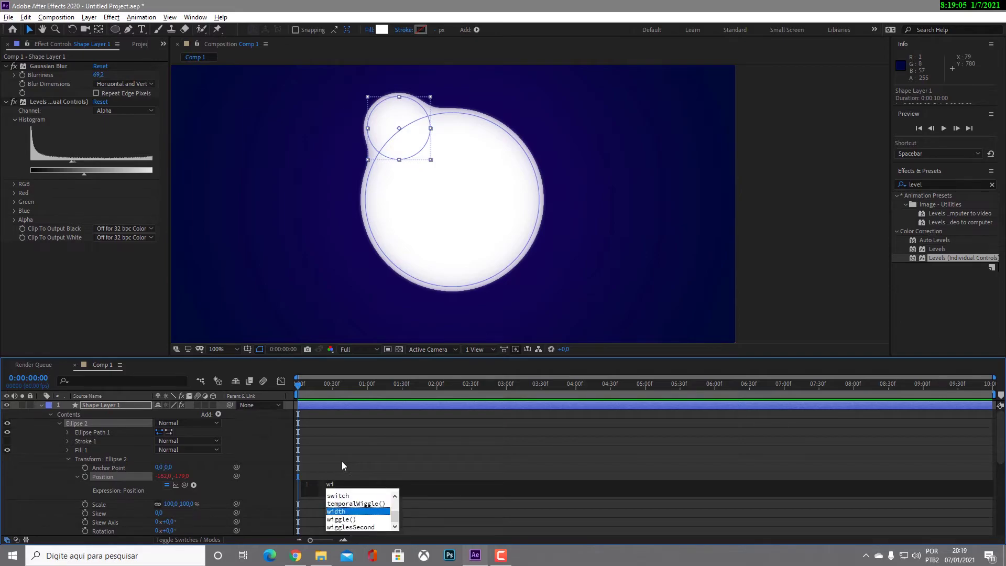
click(346, 521)
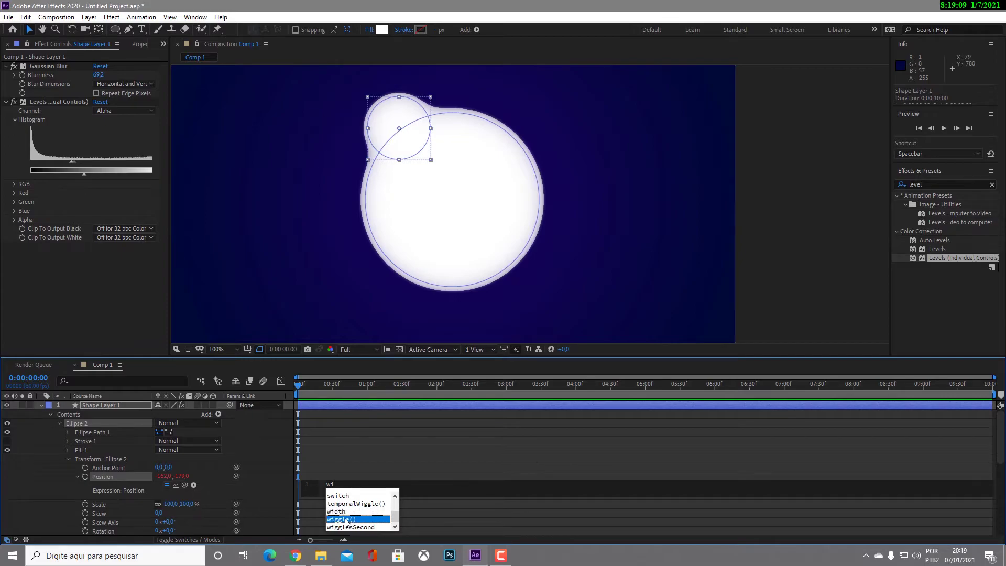
click(346, 521)
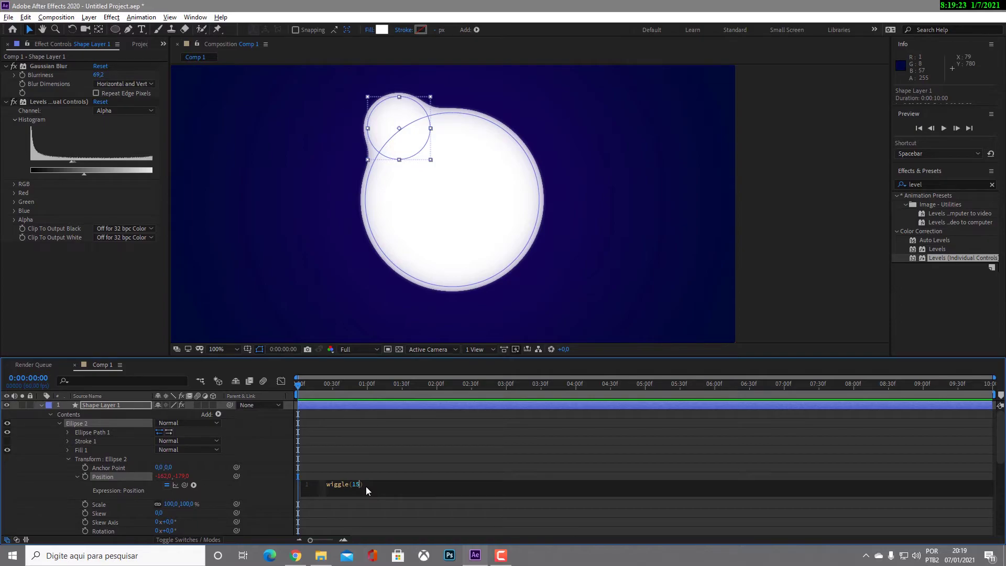
text(15)
key(KP_Enter)
Preview the small circle's wiggle animation from the start of the composition
key(space)
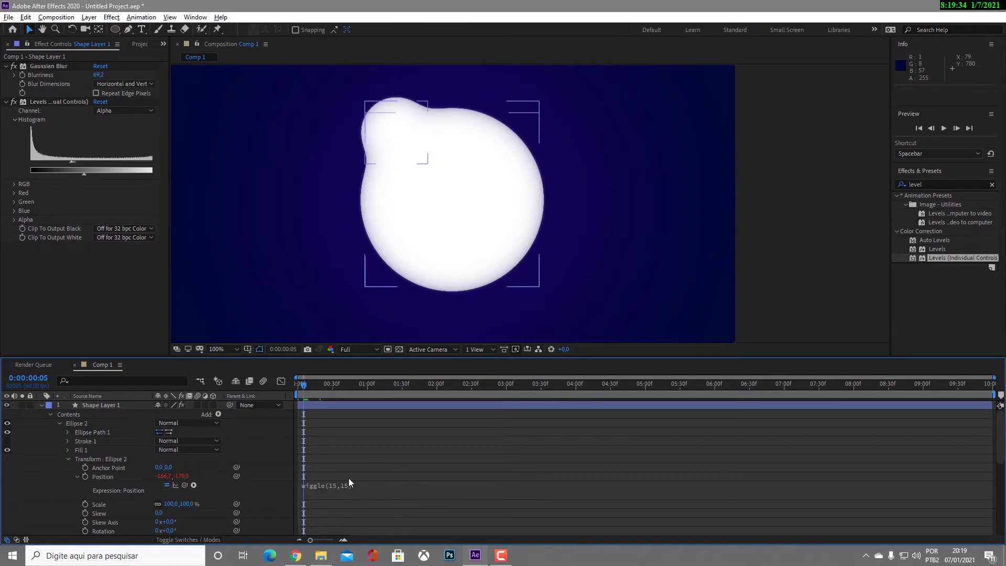
drag(304, 384, 297, 383)
key(space)
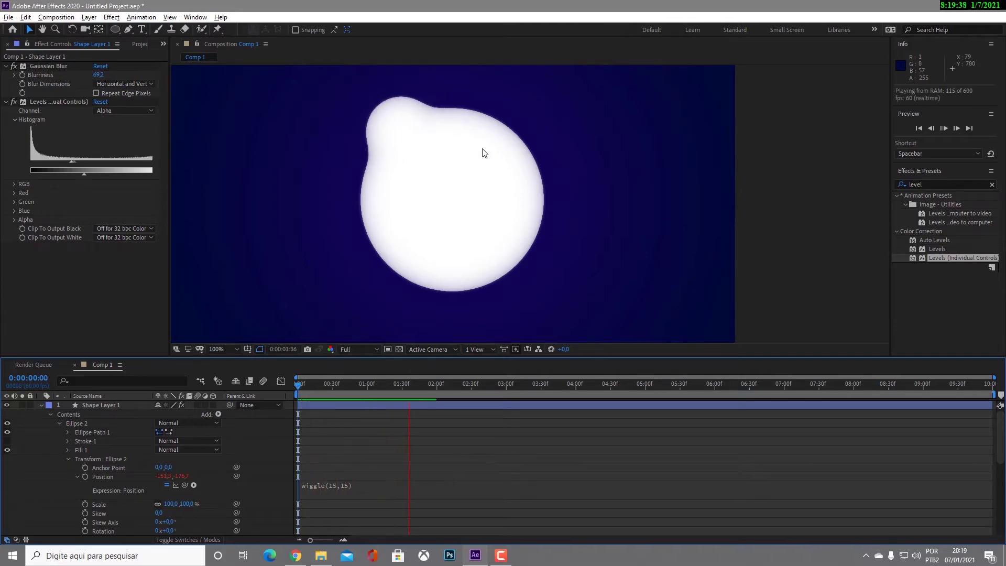
click(382, 393)
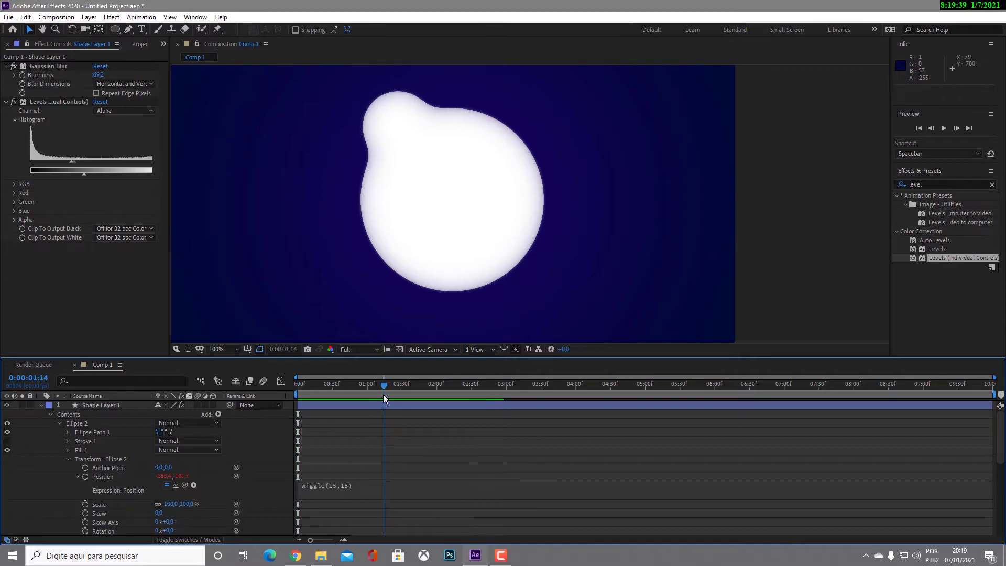
Change Ellipse 2's position expression to wiggle(5,15) and preview the slower movement
click(342, 490)
click(359, 484)
key(BackSpace)
key(BackSpace)
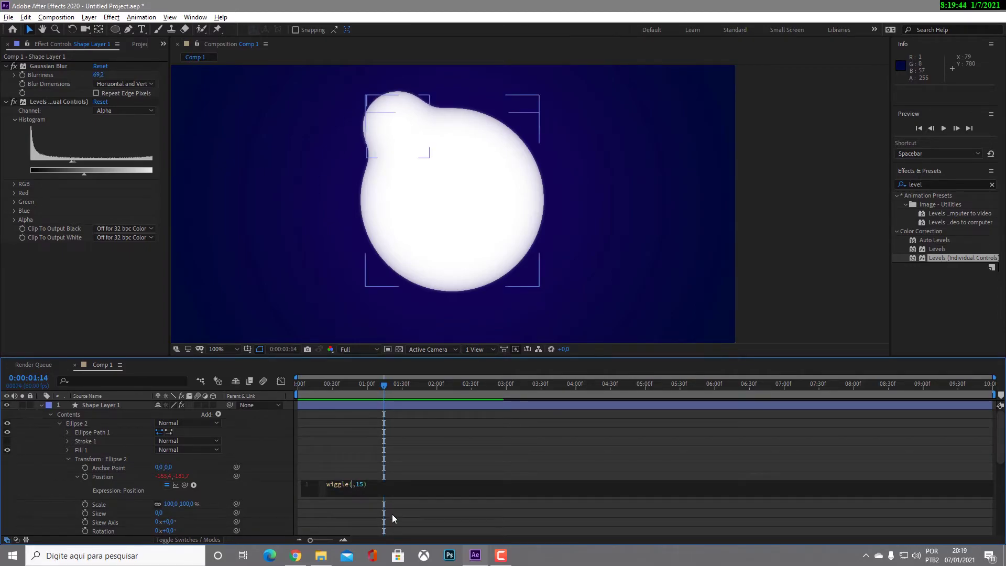
text(5)
click(361, 422)
key(space)
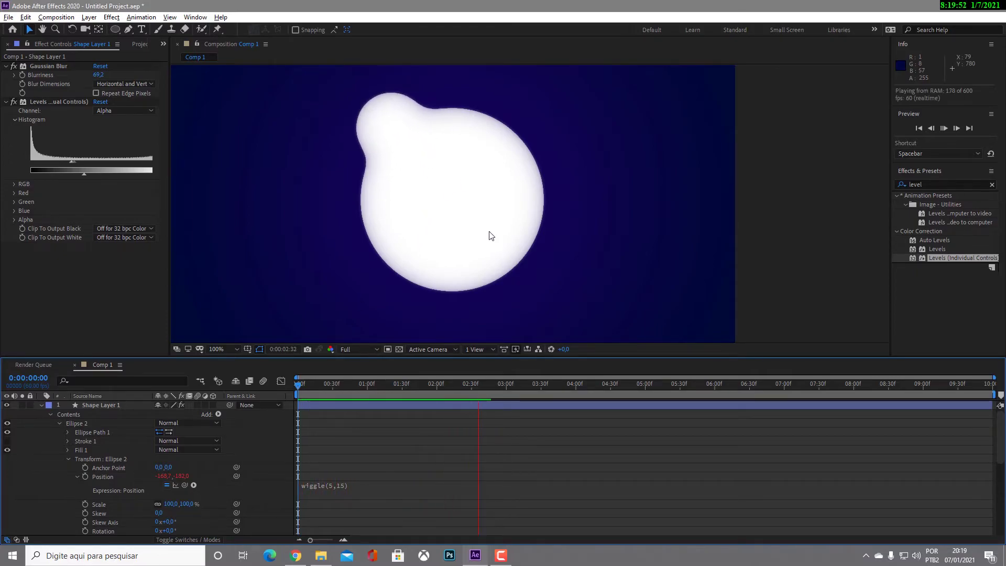
click(374, 385)
click(302, 391)
Change Ellipse 2's position expression to wiggle(2,15) and preview the animation
click(327, 489)
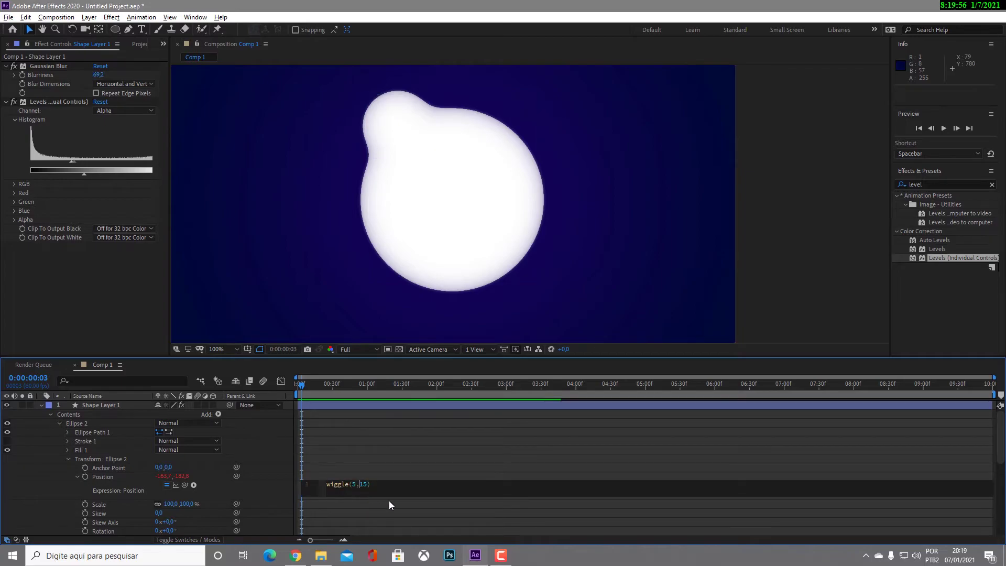
key(Delete)
text(2)
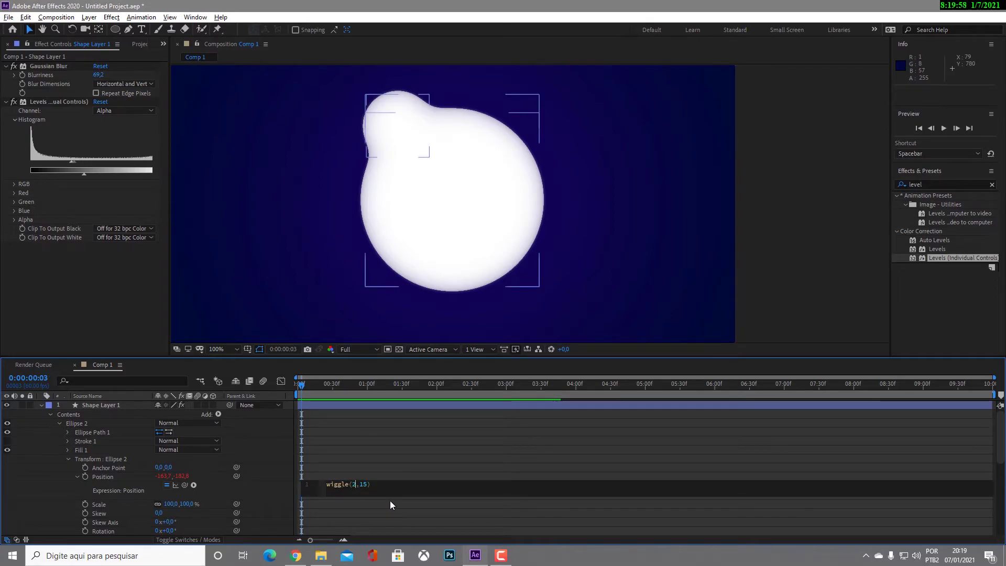
key(KP_Enter)
key(space)
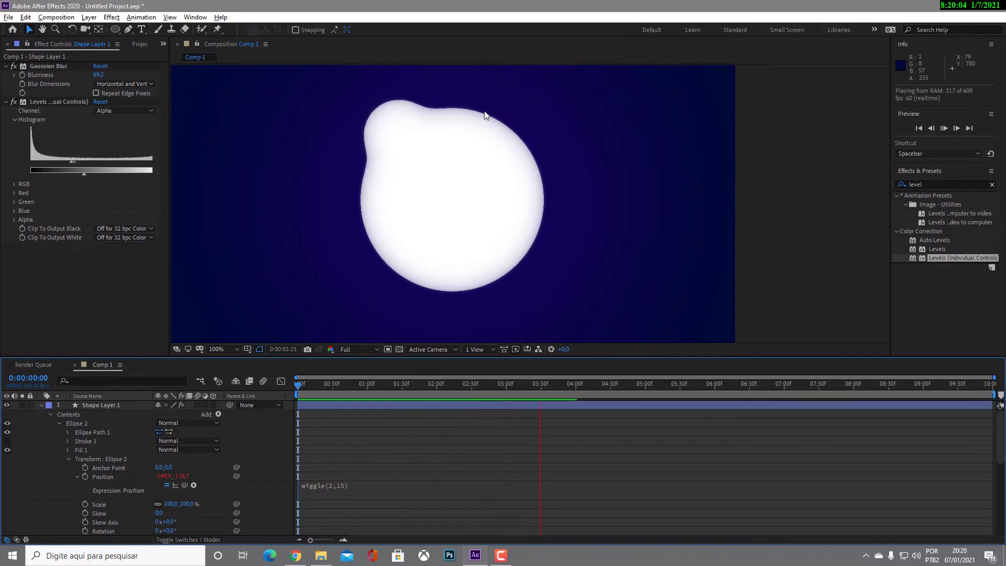
click(437, 387)
drag(434, 391, 320, 393)
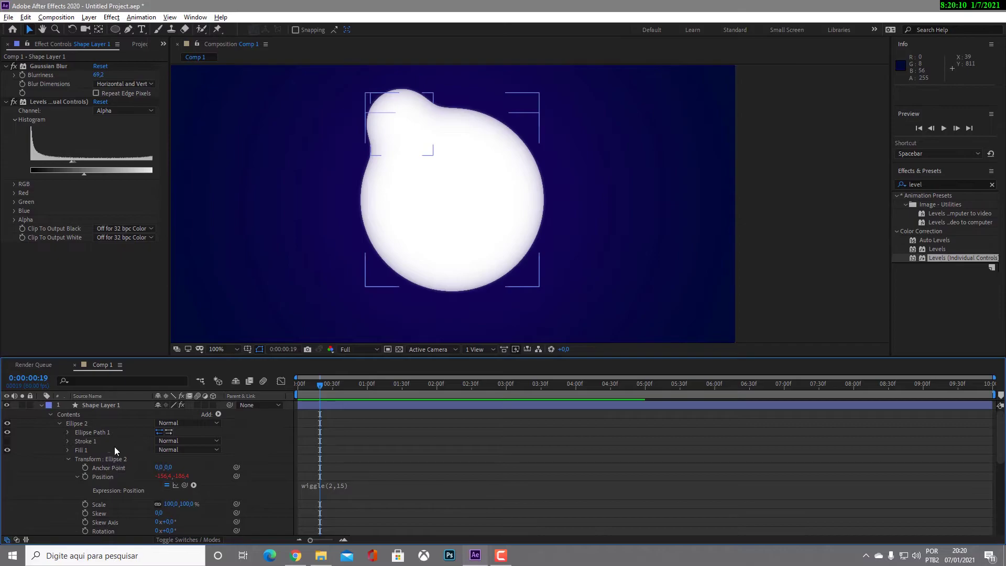
Duplicate Ellipse 2, scale the copy to about 94%, and place it on the large circle's upper-right edge
click(404, 109)
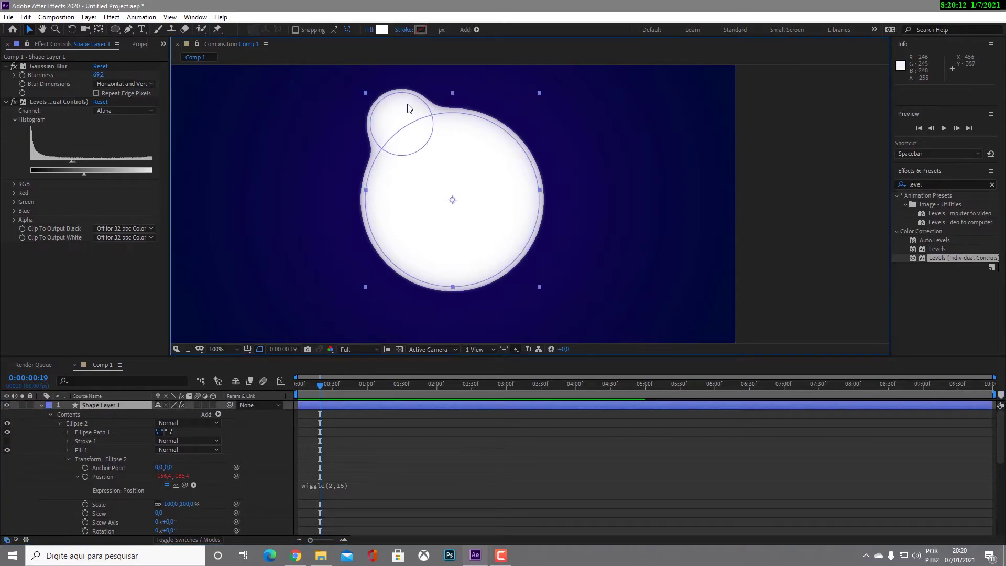
click(121, 459)
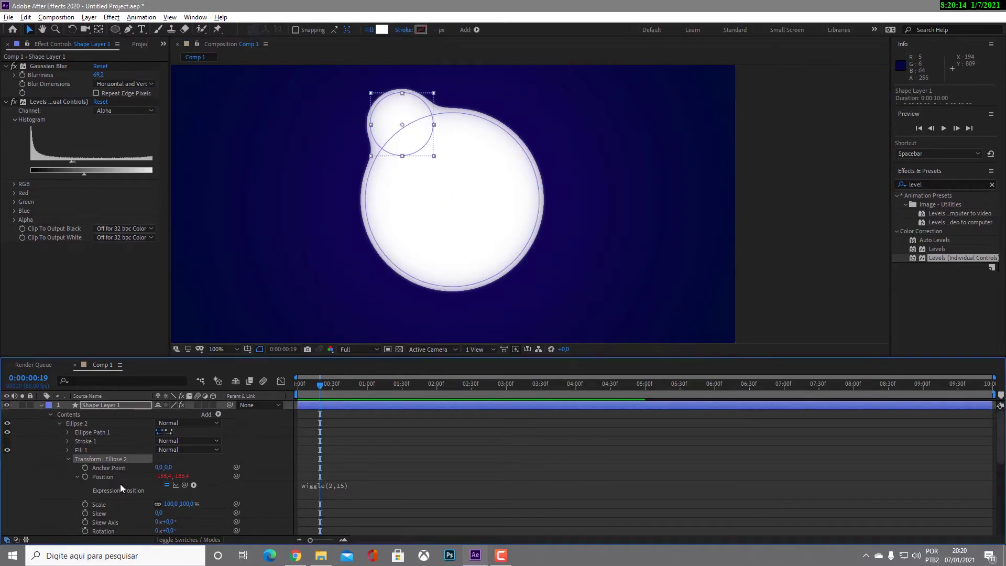
click(68, 459)
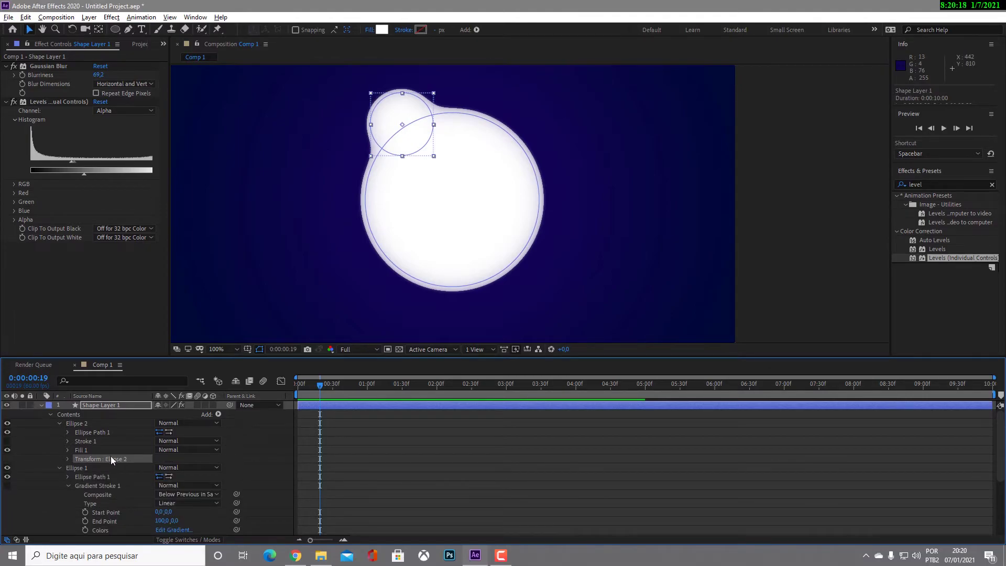
click(76, 423)
click(58, 424)
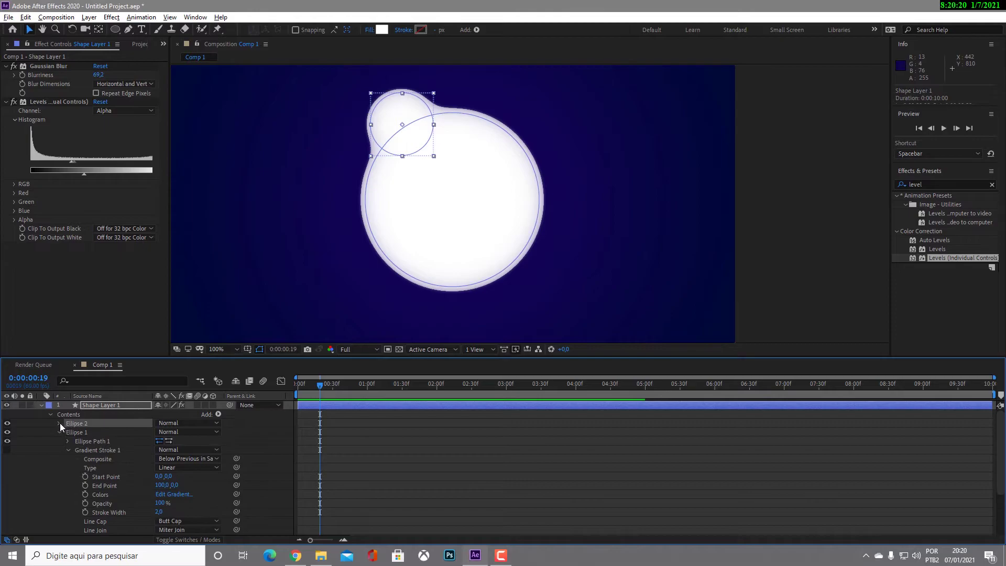
key(ctrl+d)
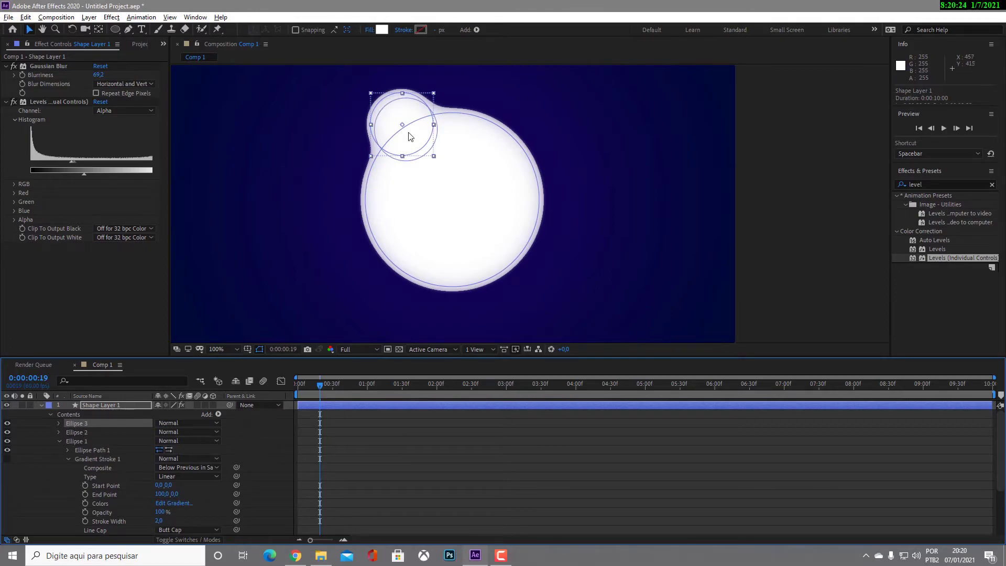
drag(407, 125, 486, 137)
Check the Position expression in Ellipse 3's Transform properties and preview both small circles wiggling from the start
click(58, 423)
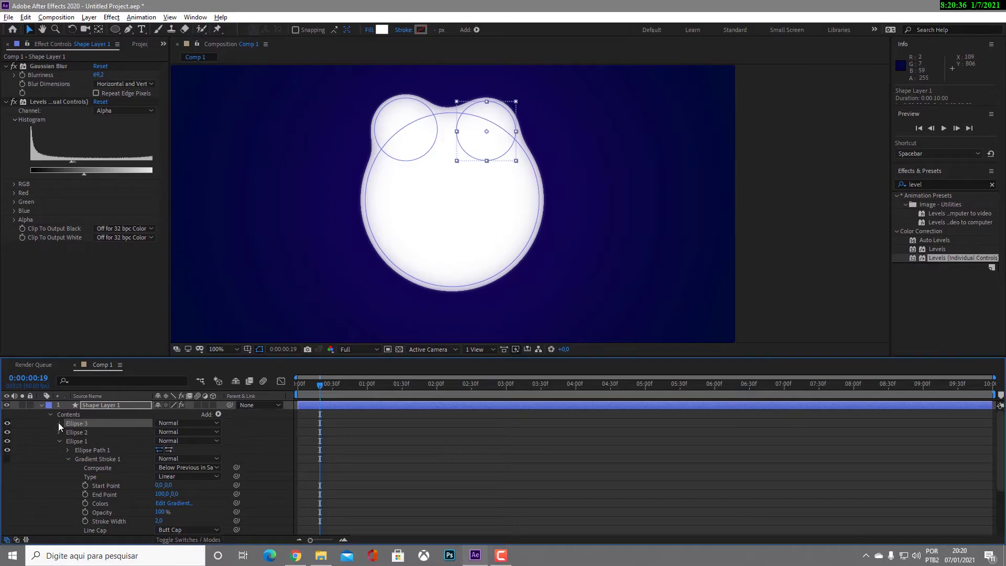
click(67, 459)
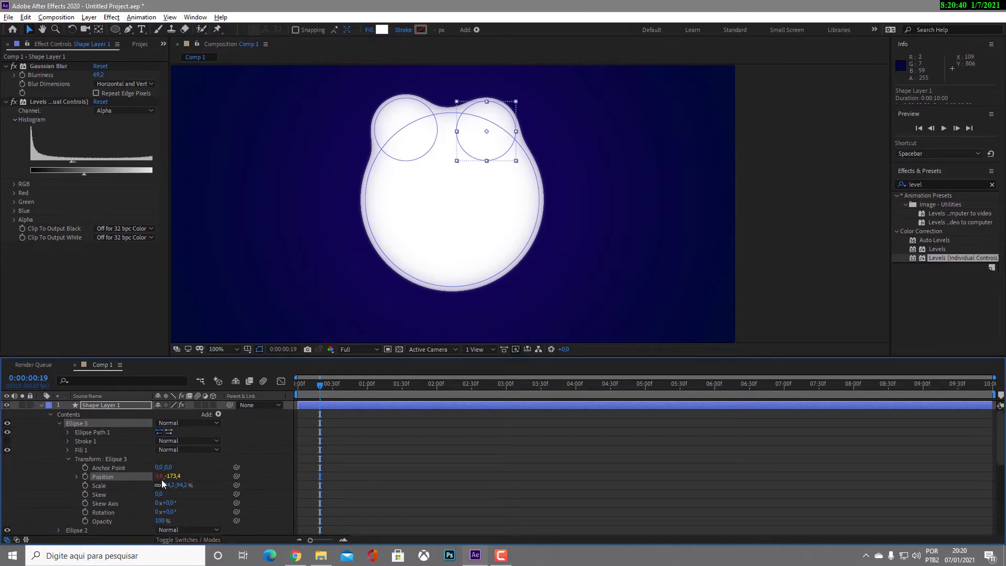
click(312, 476)
drag(316, 383, 299, 385)
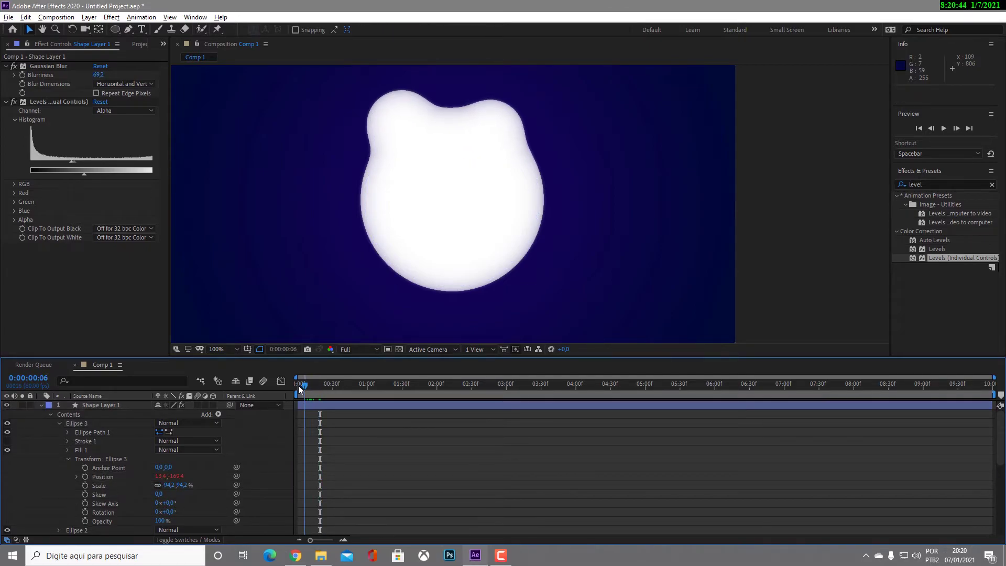
key(space)
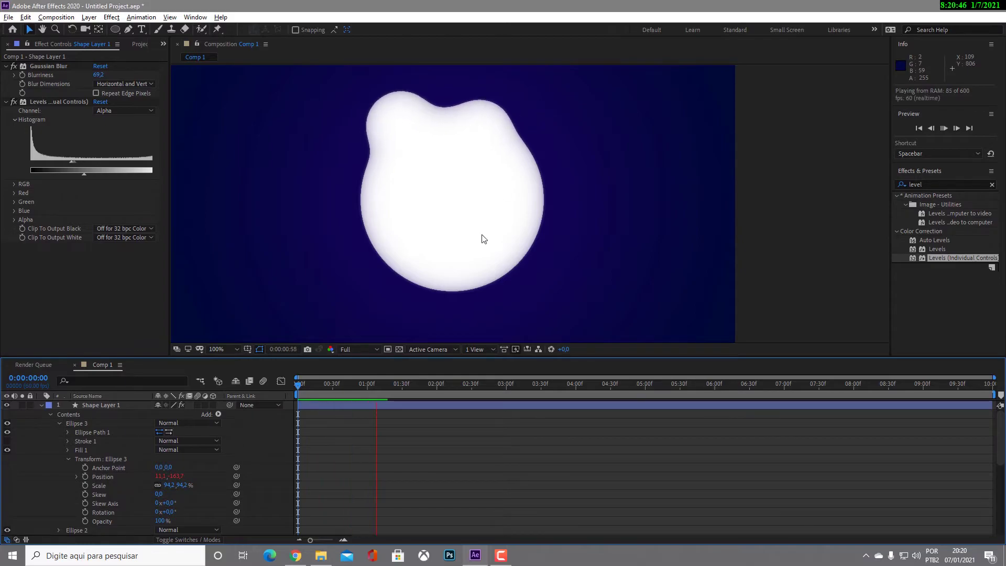
click(348, 383)
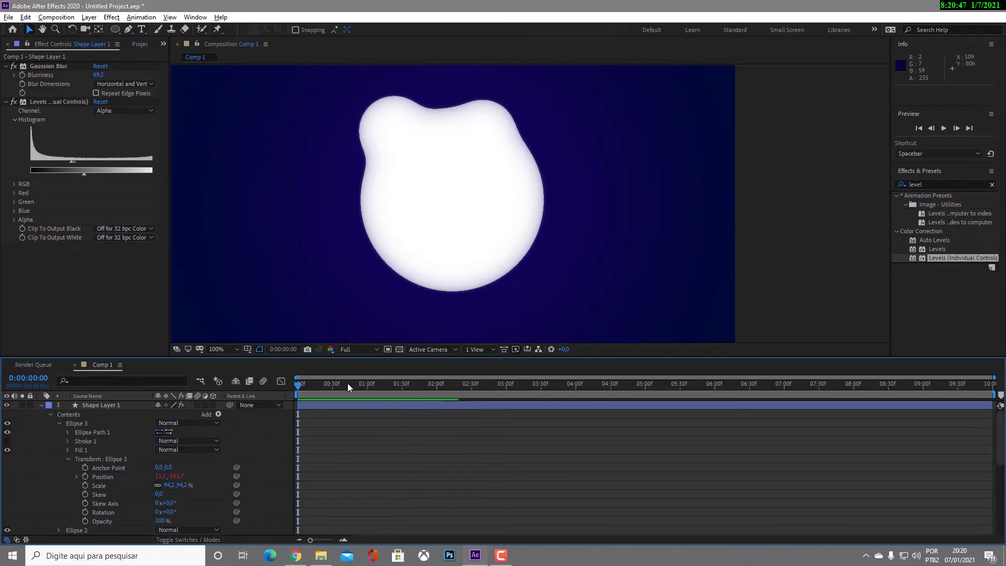
Duplicate Ellipse 3 four times and arrange the copies in varied sizes along the large circle's right, bottom, lower-left and left edges
click(58, 423)
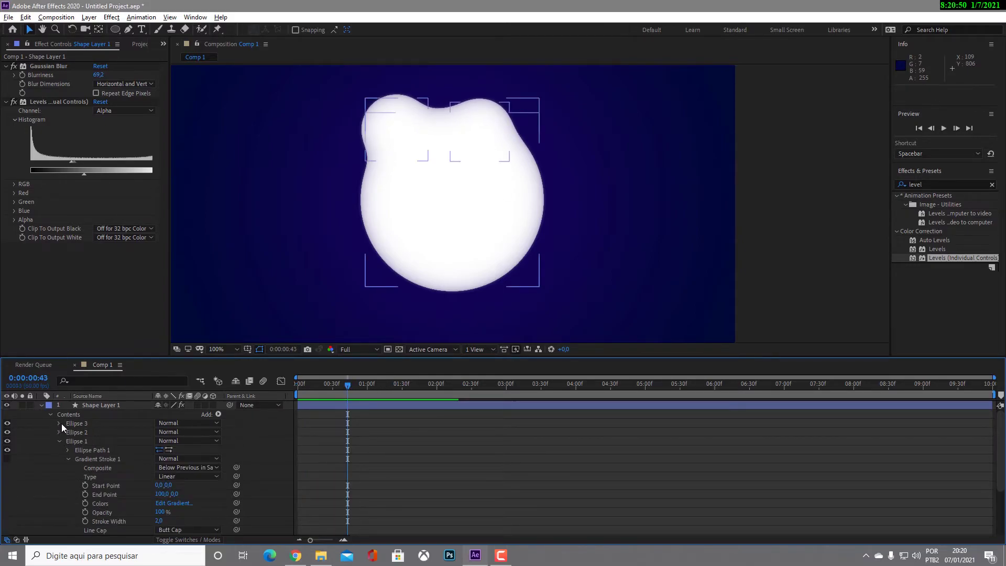
click(80, 423)
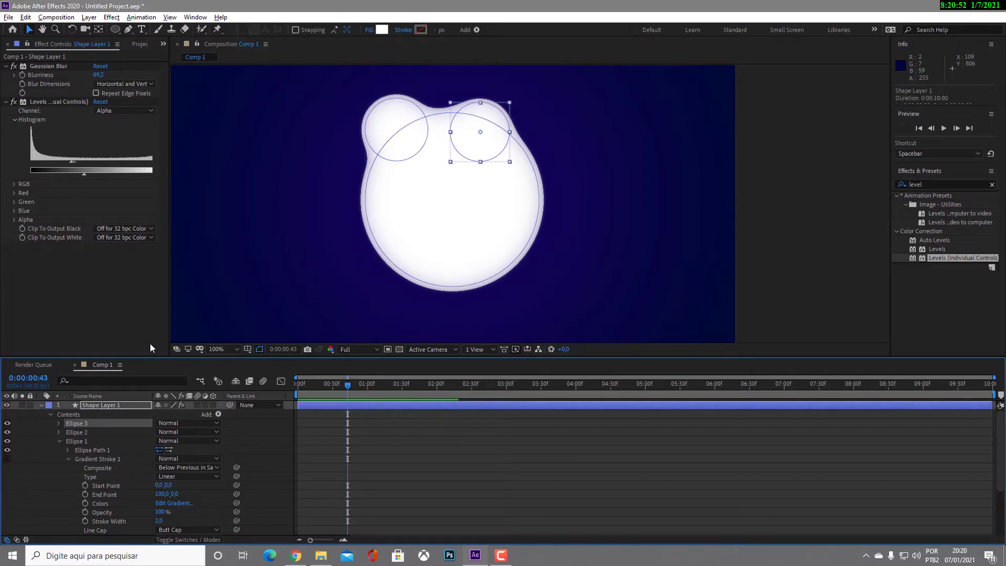
key(ctrl+d)
drag(486, 146, 547, 207)
key(ctrl+d)
drag(529, 223, 476, 269)
key(ctrl+d)
key(ctrl+d)
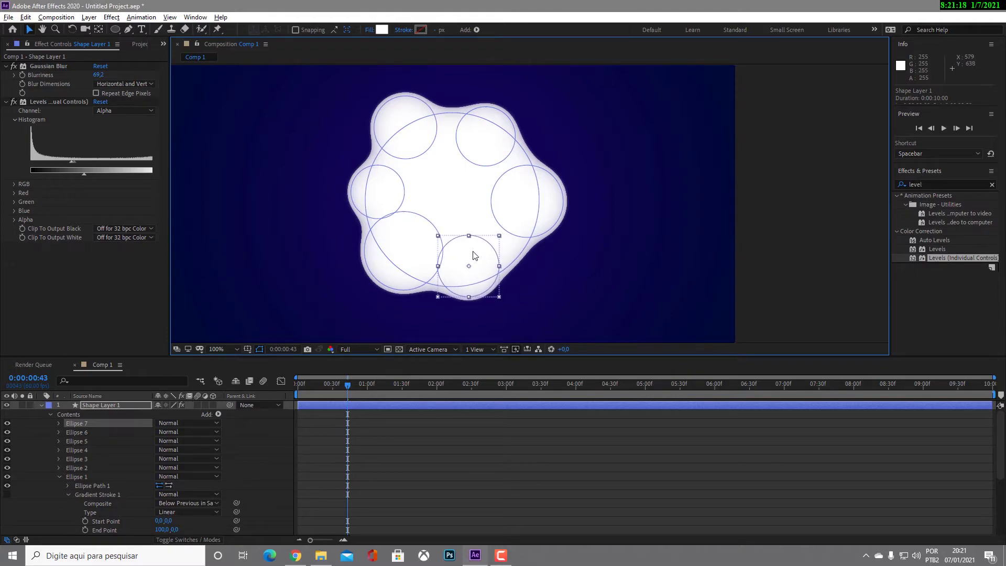
Add two more small circle duplicates, placing one on the large circle's lower-right edge and one on its upper-right edge
key(ctrl+d)
drag(478, 269, 531, 273)
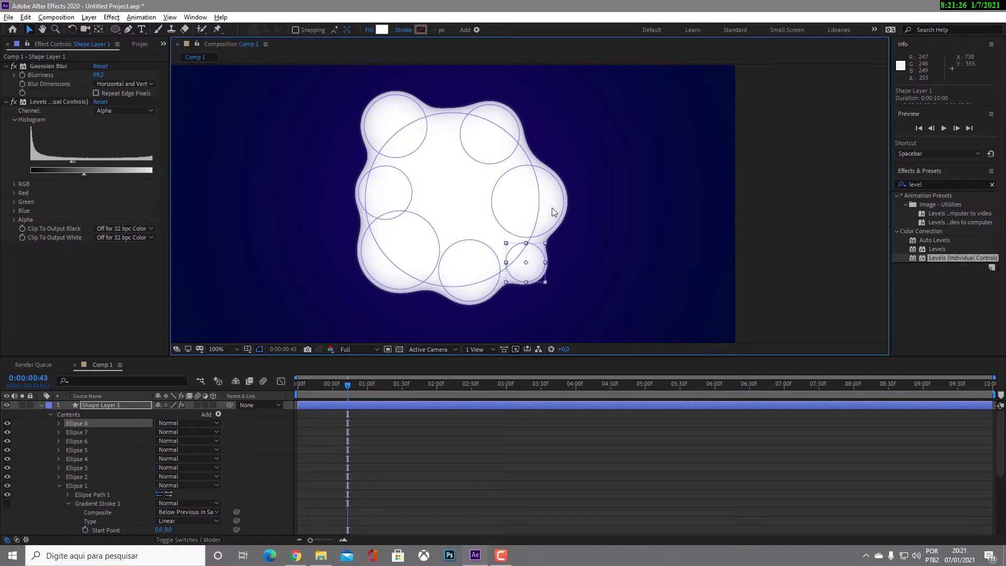
key(ctrl+d)
drag(533, 271, 530, 155)
click(768, 156)
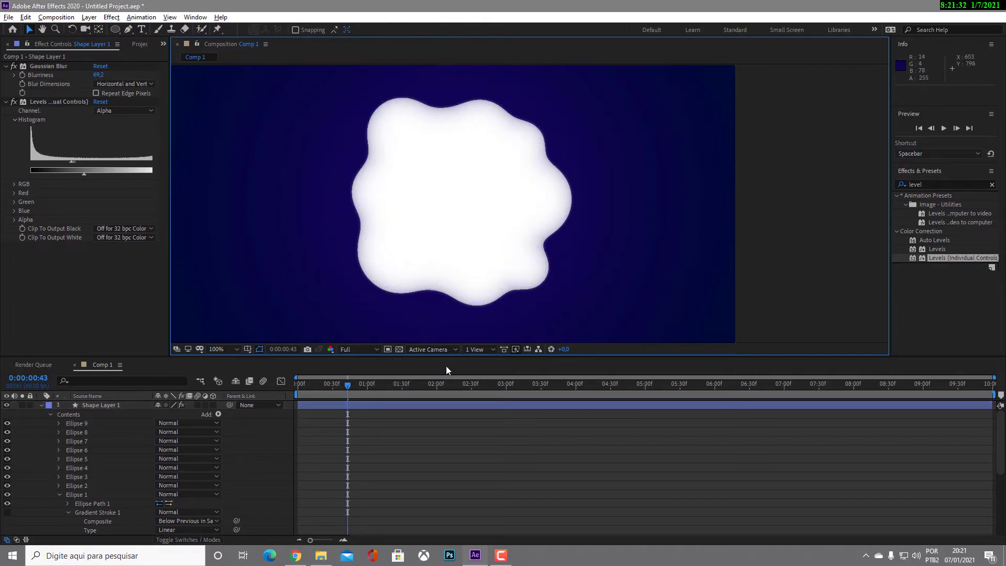
Preview the complete blob animation from the start of the composition
drag(348, 385, 294, 385)
key(space)
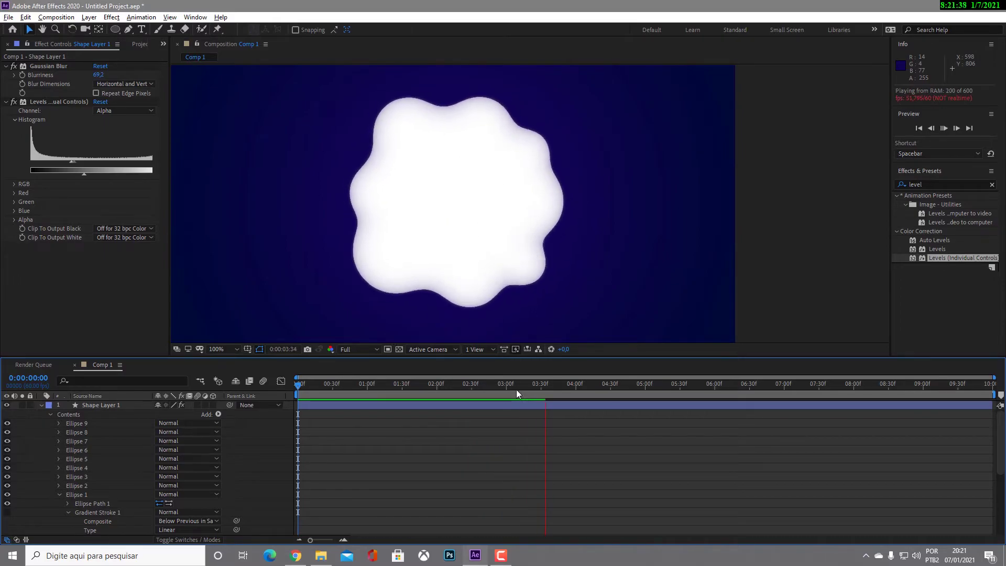
drag(468, 383, 422, 389)
click(420, 302)
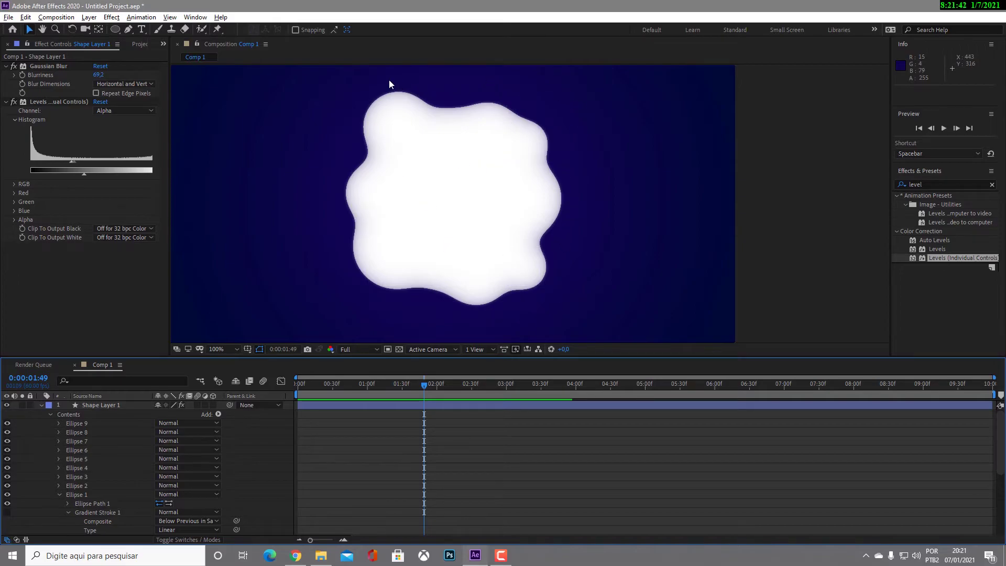
Collapse Shape Layer 1's properties and duplicate the layer above the original
click(41, 405)
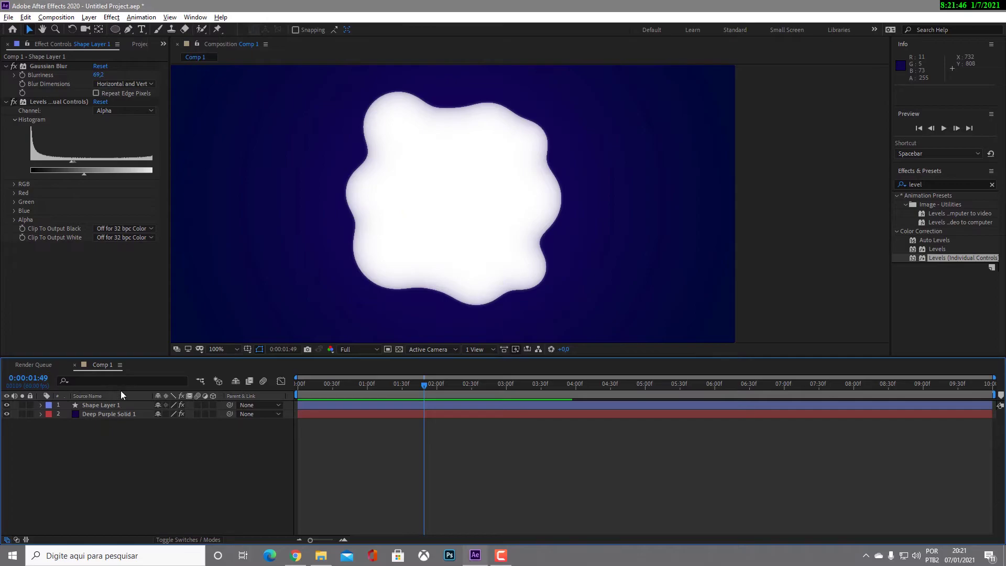
click(105, 405)
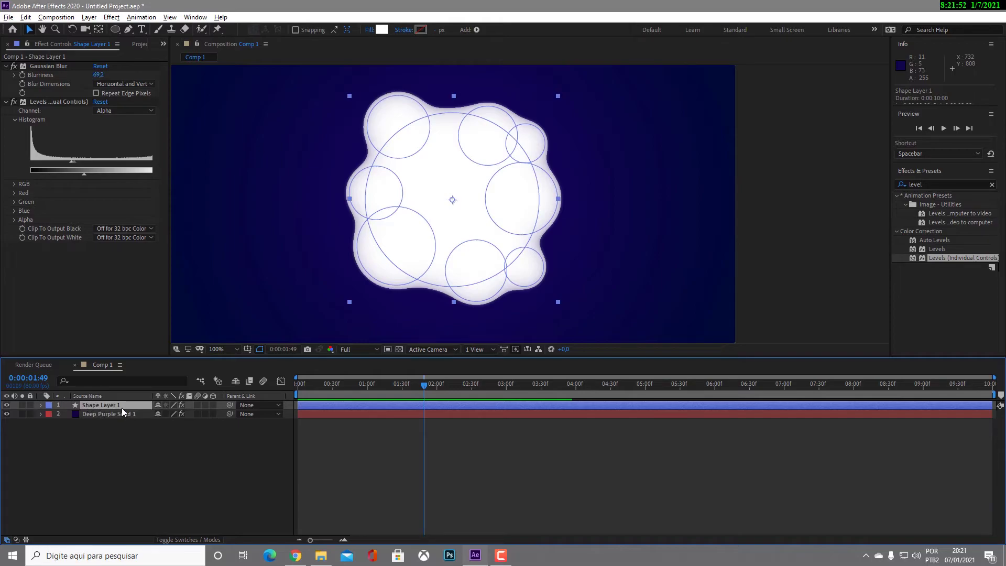
key(ctrl+d)
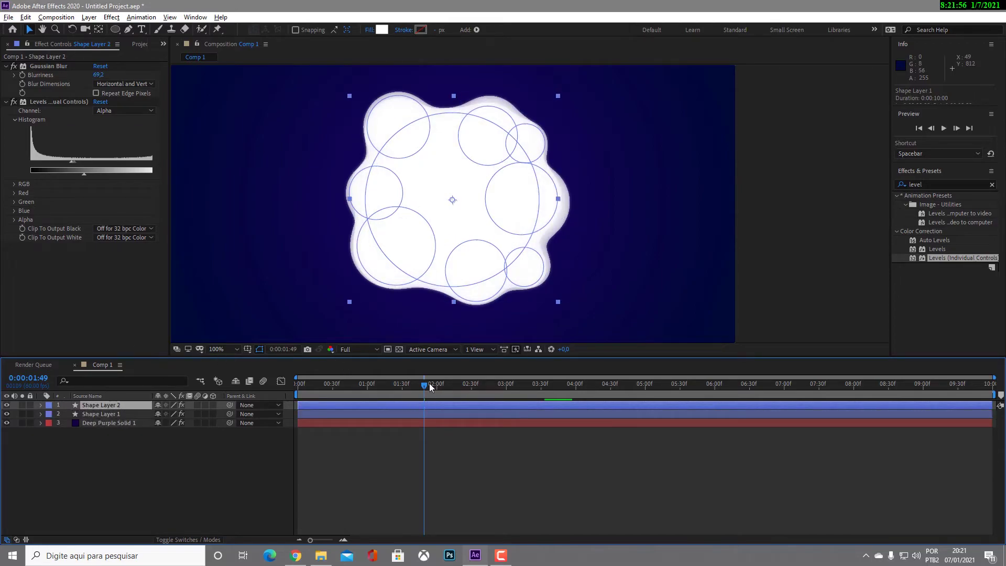
Examine the edges of the two overlapping blob layers up close around 0:00:01:34
mouse_move(425, 383)
mouse_down()
mouse_move(327, 383)
mouse_move(427, 380)
mouse_move(407, 382)
mouse_up()
key(period)
key(period)
drag(664, 266, 619, 143)
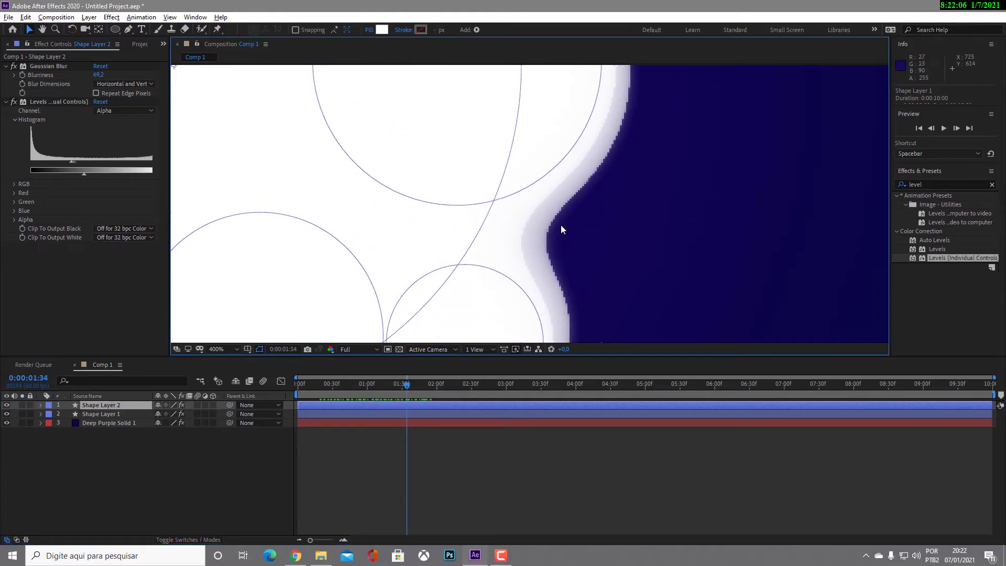
key(comma)
scroll(583, 228, down, 1)
drag(584, 220, 601, 243)
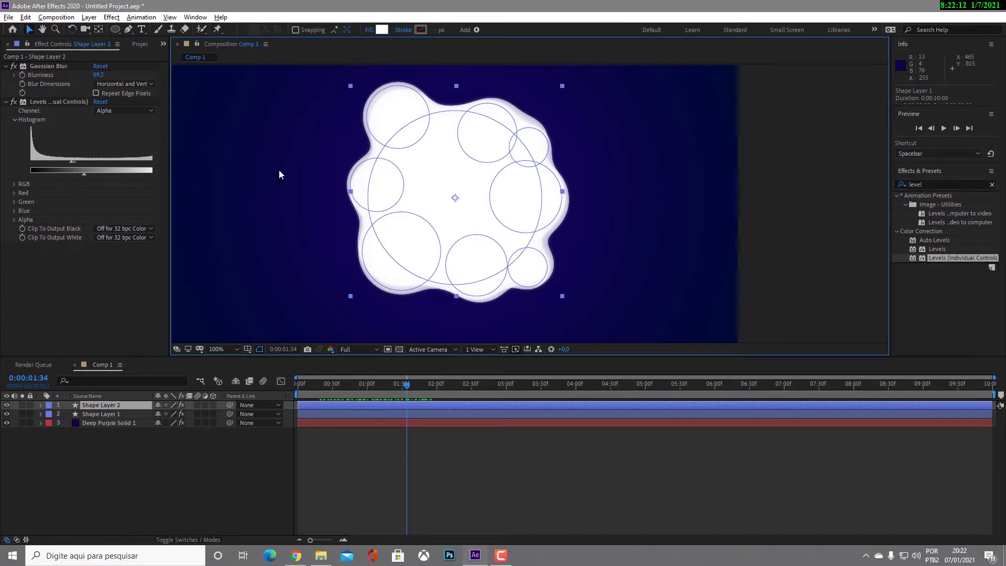
Search the effects for "gradien" and apply Gradient Ramp to the lower blob, Shape Layer 1
mouse_move(513, 235)
mouse_down()
mouse_move(913, 206)
mouse_move(914, 189)
mouse_up()
click(916, 185)
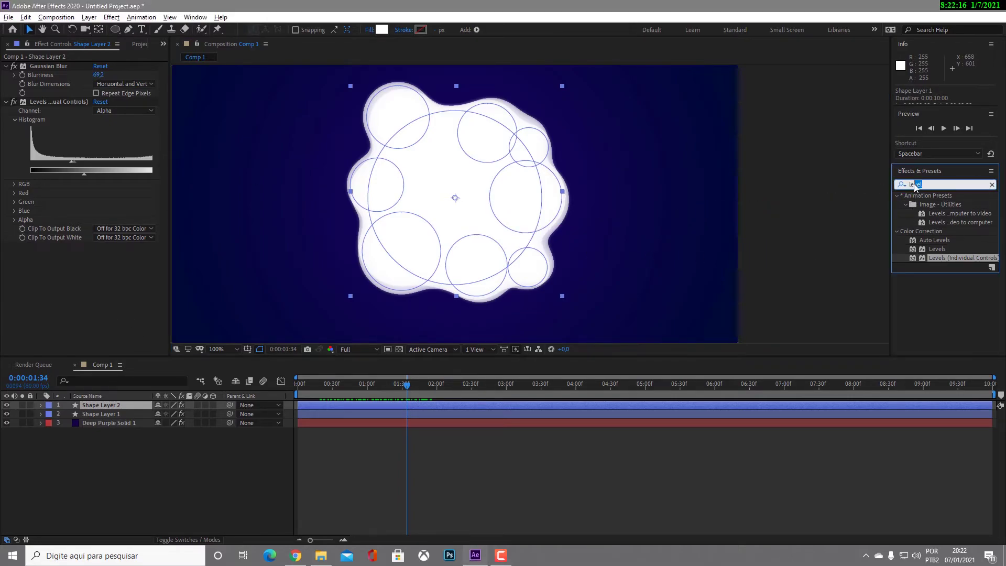
key(BackSpace)
text(gradien)
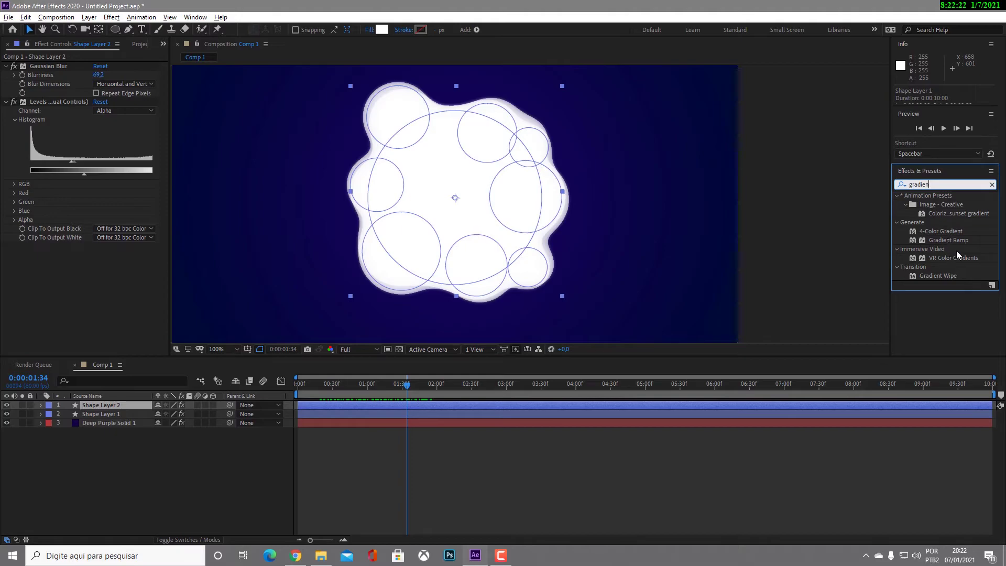
click(951, 278)
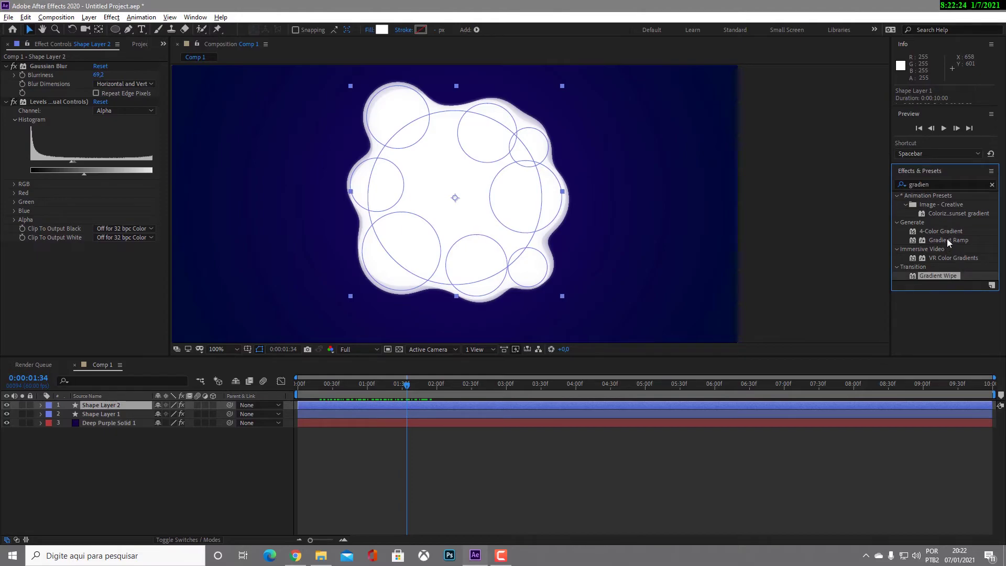
click(947, 240)
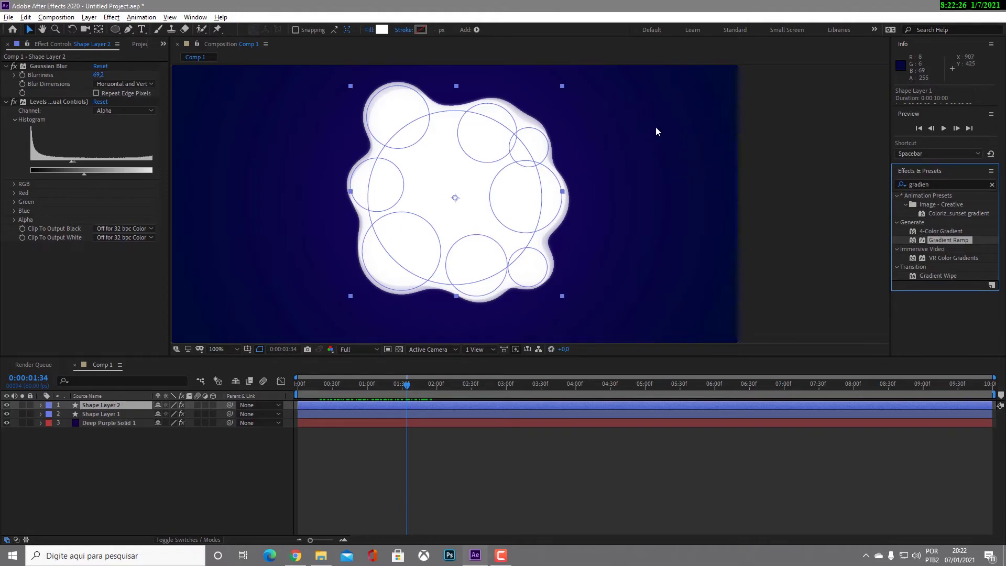
drag(922, 238, 110, 418)
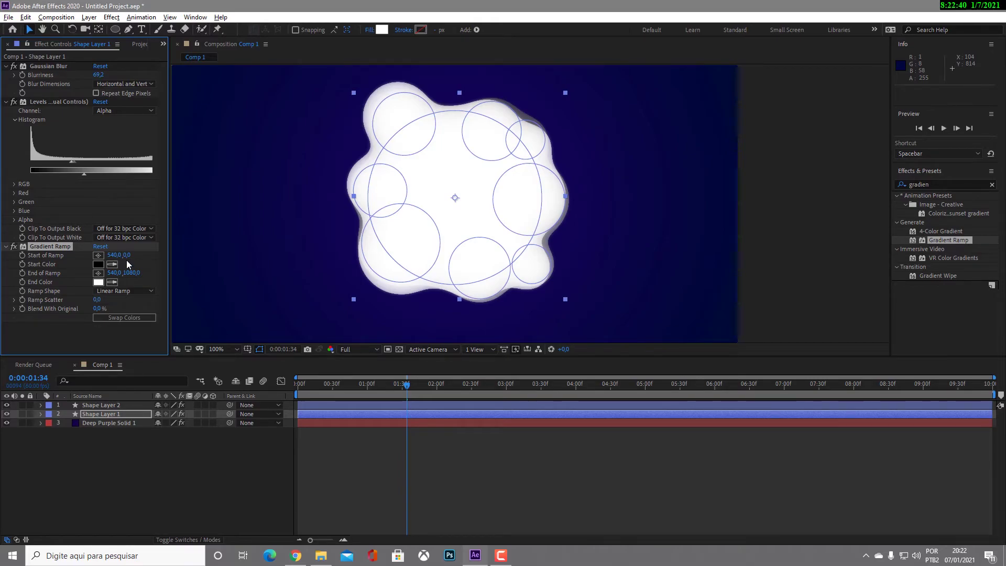
Set Shape Layer 1's Gradient Ramp to Radial Ramp with a strong red start color
click(129, 294)
scroll(514, 199, down, 2)
click(50, 249)
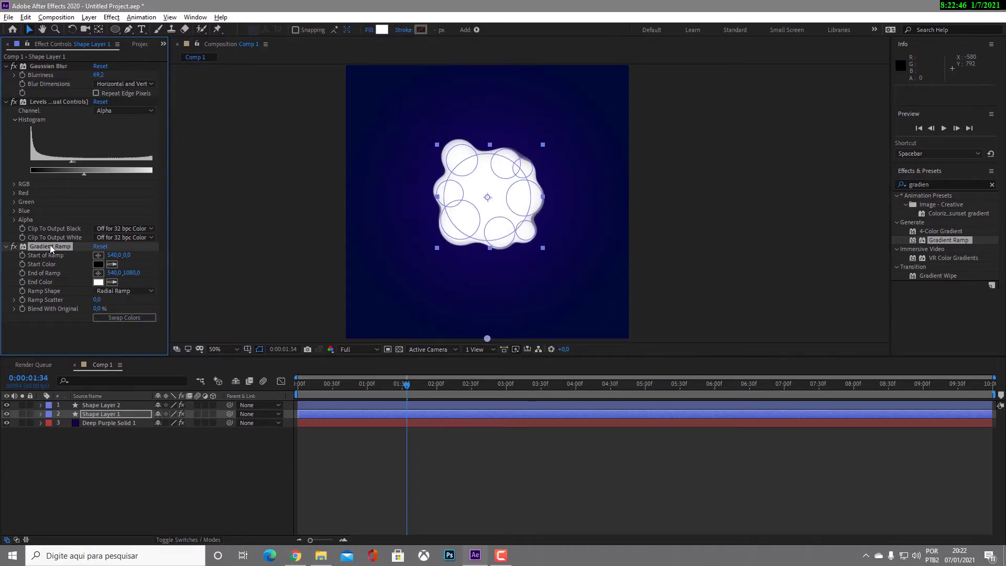
click(99, 265)
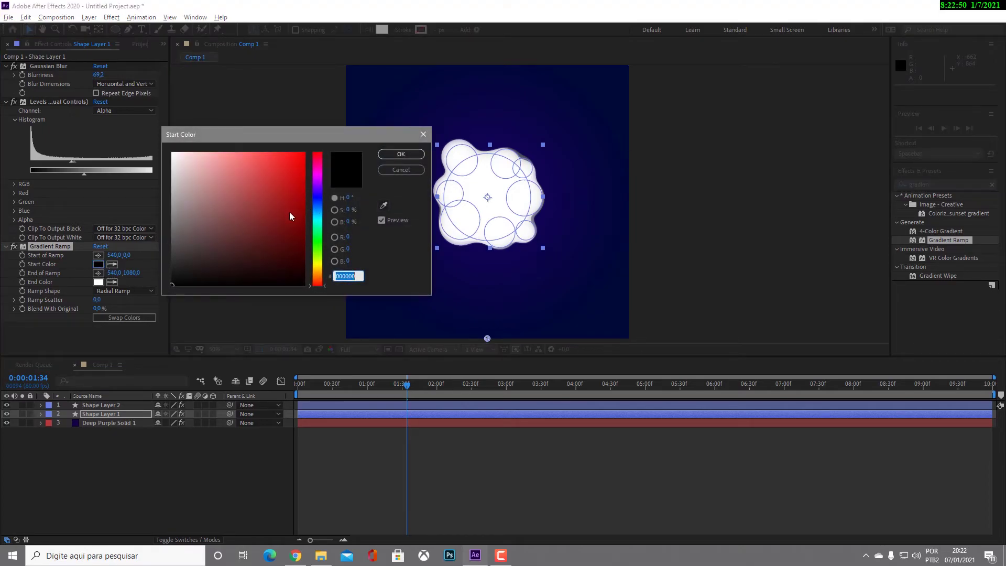
click(304, 182)
click(409, 154)
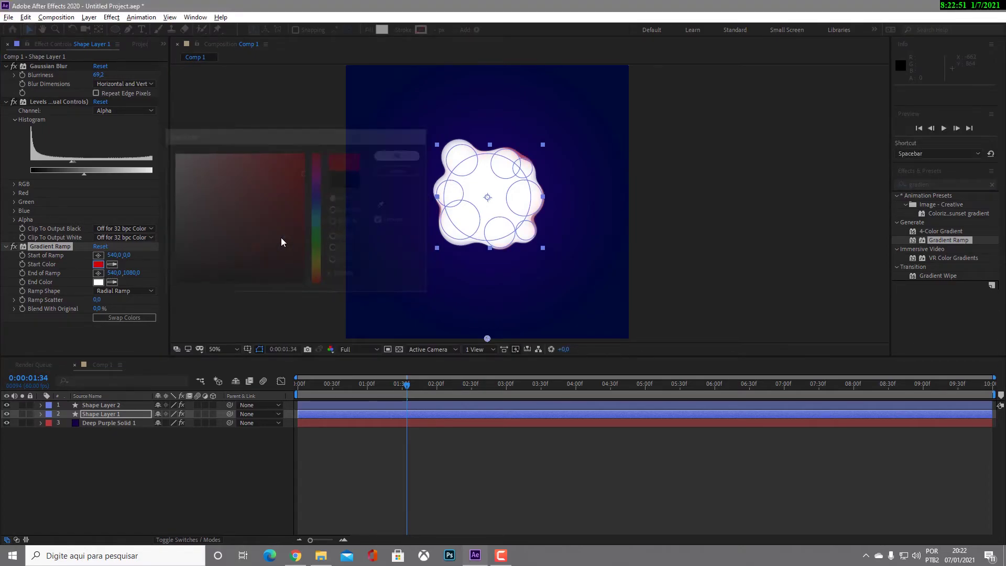
Set the Gradient Ramp's end color to orange-yellow F7AE00
click(98, 282)
drag(321, 217, 318, 268)
click(318, 271)
click(304, 156)
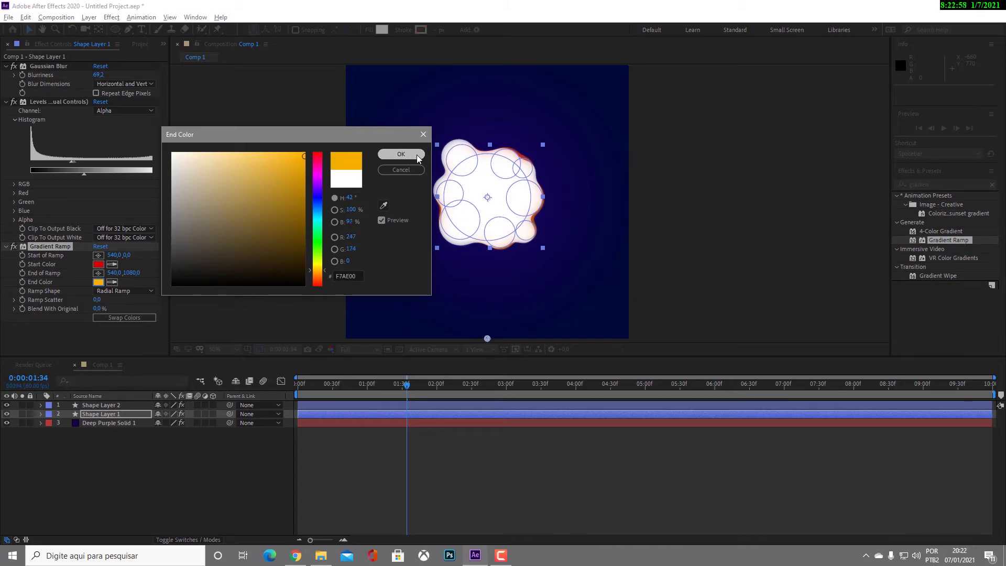
click(401, 154)
Preview the blob animation with its colored gradient edge from the start of the composition
scroll(521, 200, up, 2)
click(813, 170)
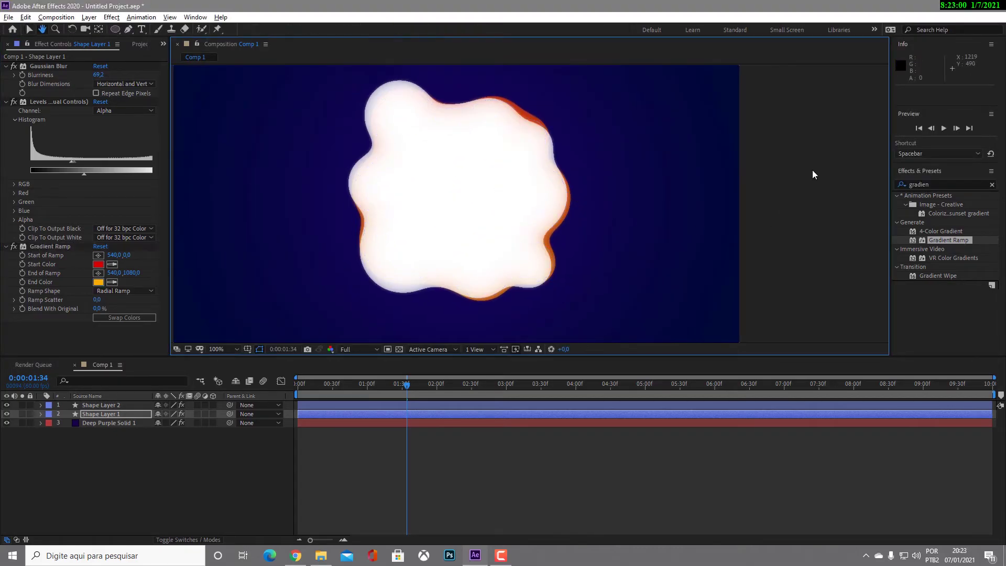
drag(572, 146, 583, 167)
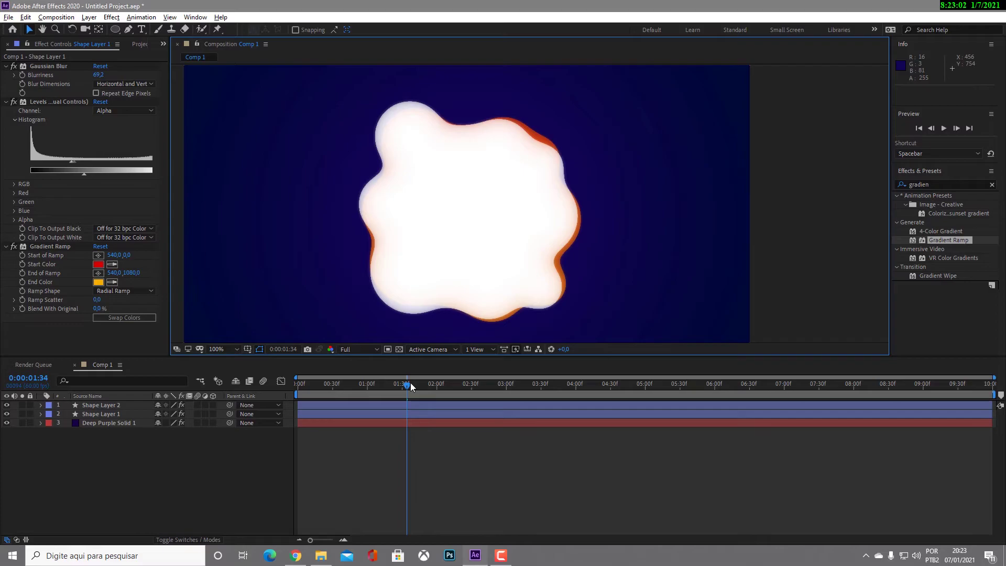
drag(407, 385, 293, 392)
scroll(494, 247, down, 2)
key(space)
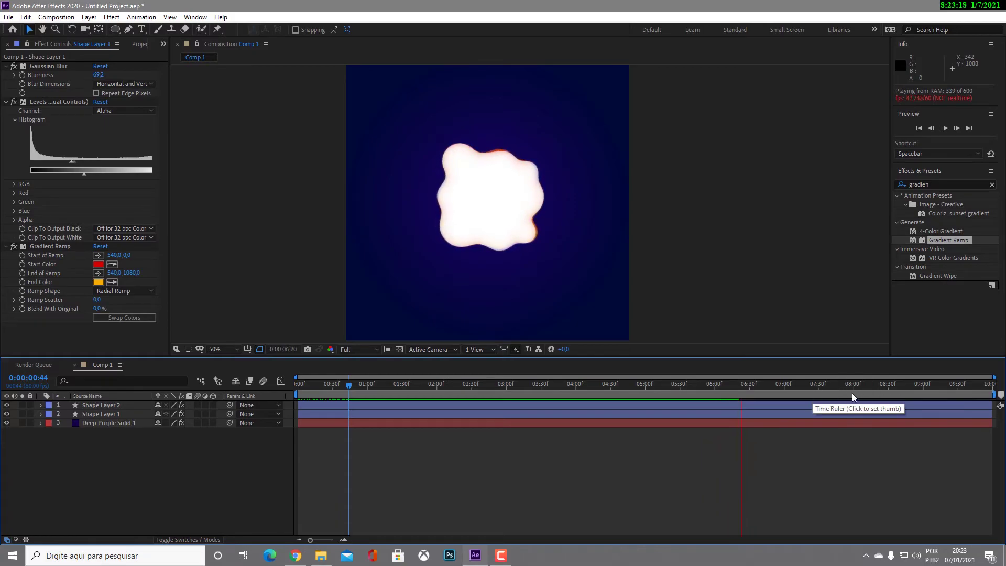
drag(807, 385, 312, 379)
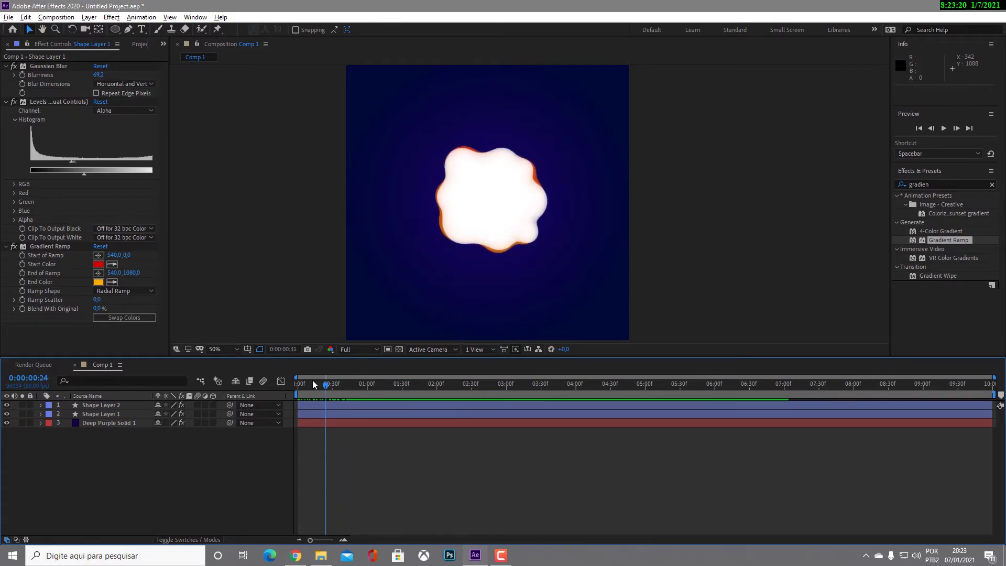
Pre-compose Shape Layer 1 and Shape Layer 2 together as Pre-comp 1, moving all attributes into the new composition
click(368, 407)
shift+click(369, 413)
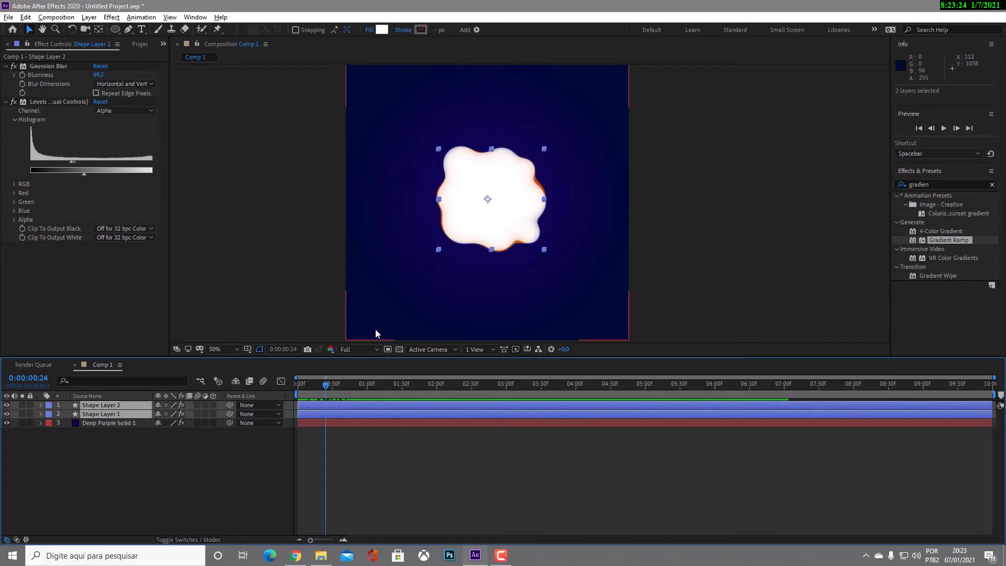
click(381, 452)
click(345, 408)
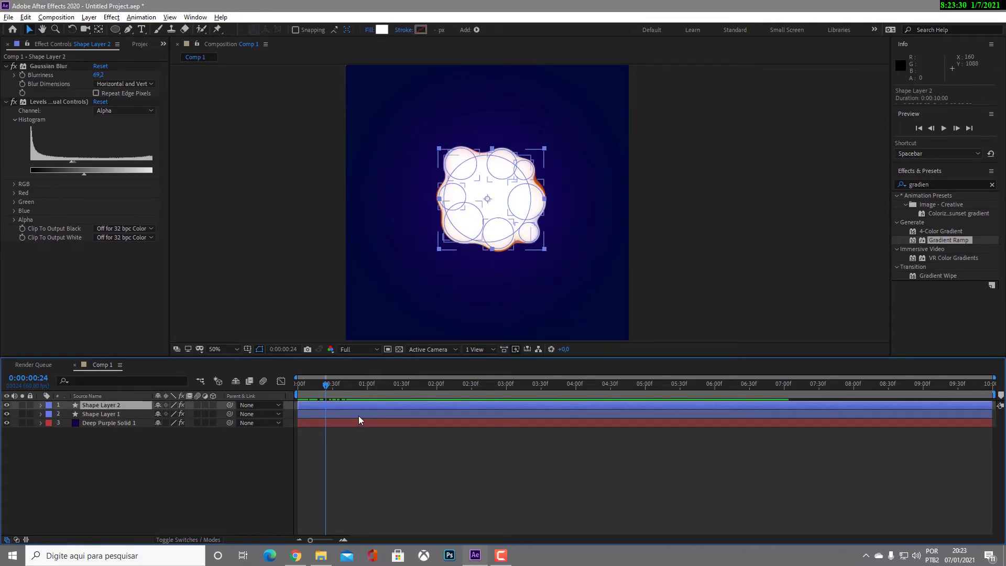
shift+click(342, 414)
right_click(346, 408)
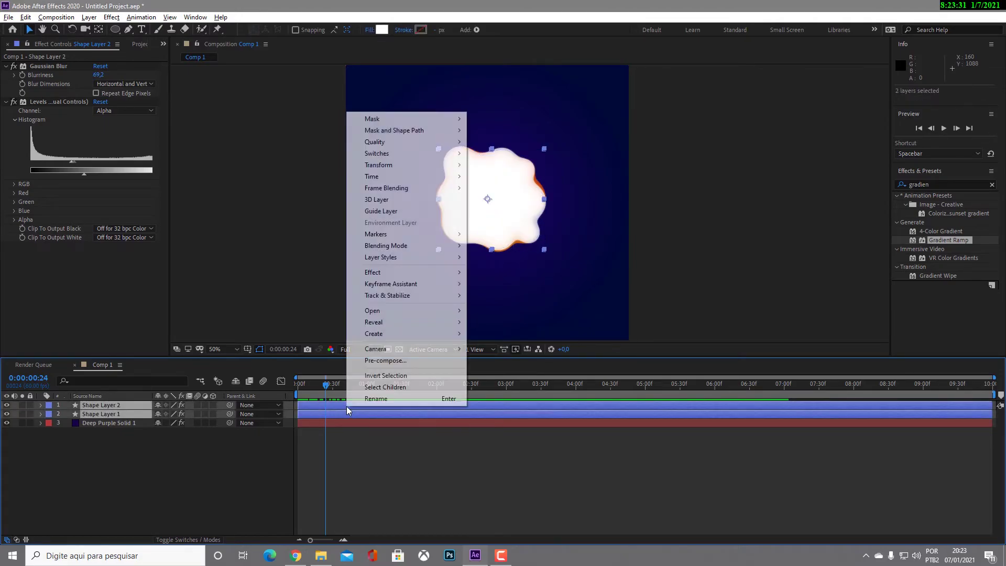
click(386, 361)
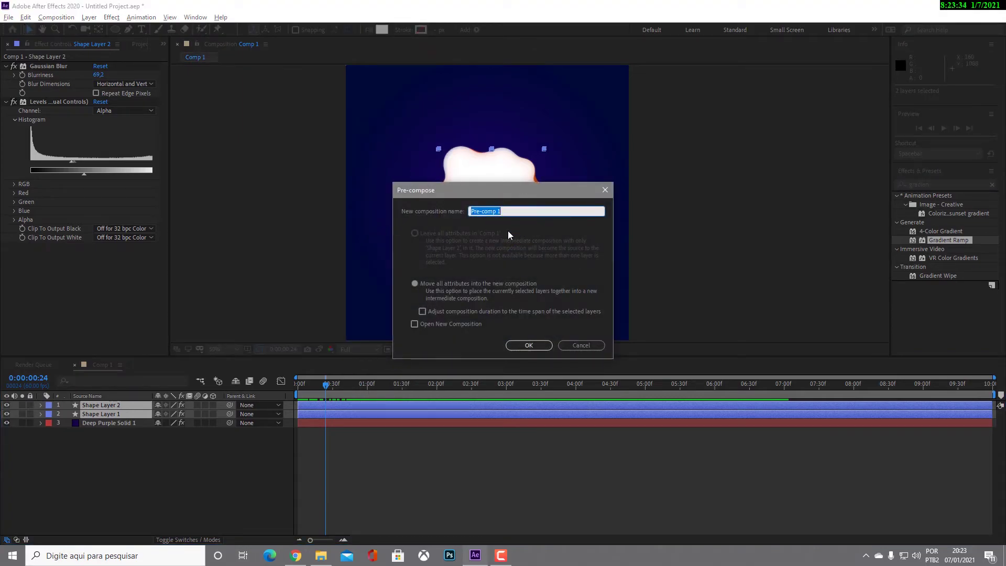
click(525, 213)
click(526, 346)
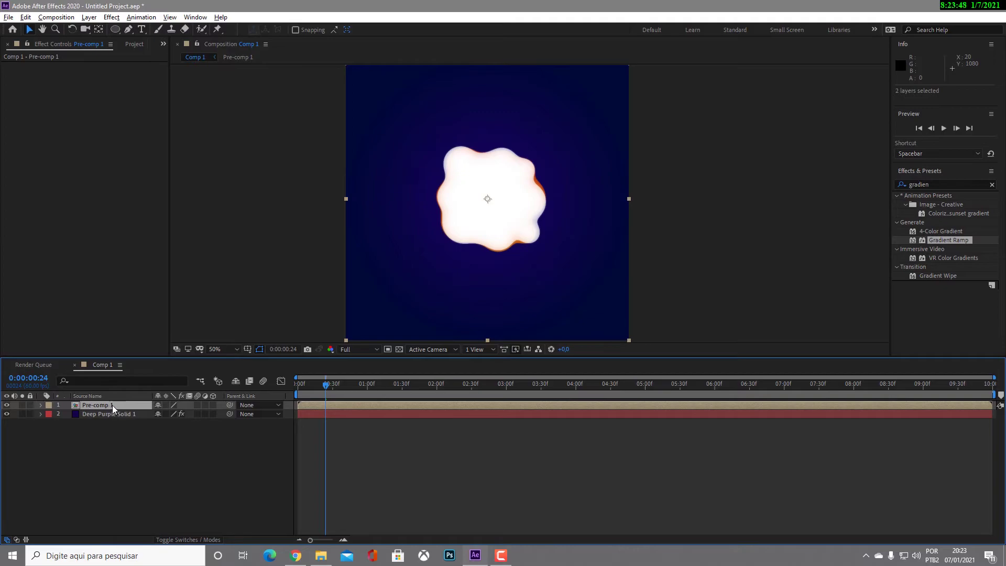
Open Pre-comp 1 to check the two shape layers inside it, and return to Comp 1
double_click(128, 406)
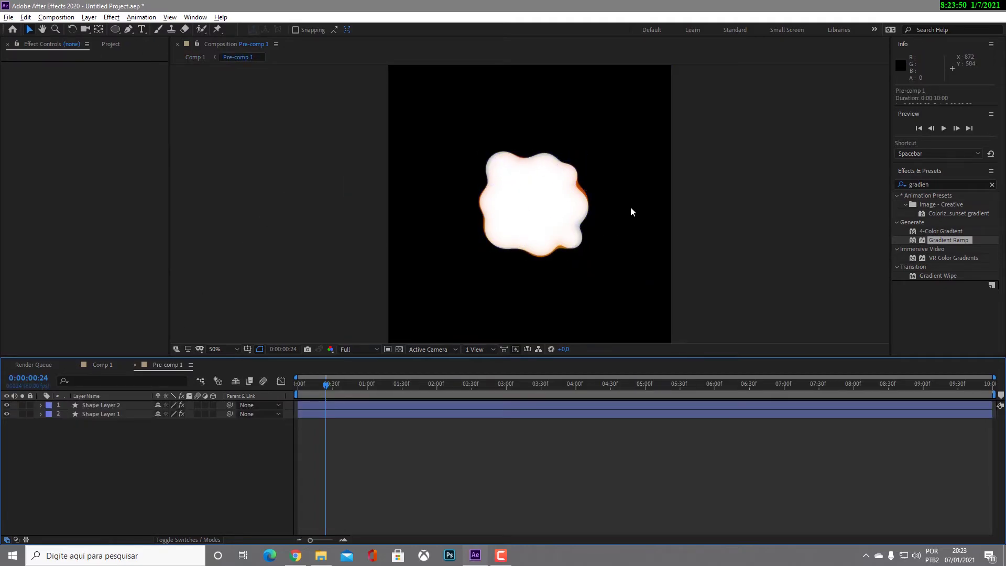
click(562, 228)
click(359, 409)
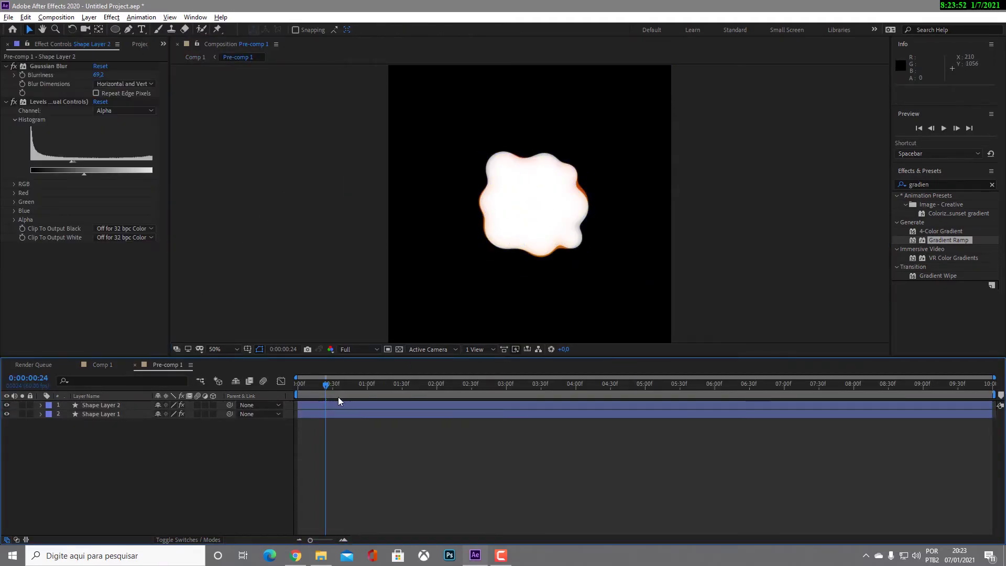
click(341, 405)
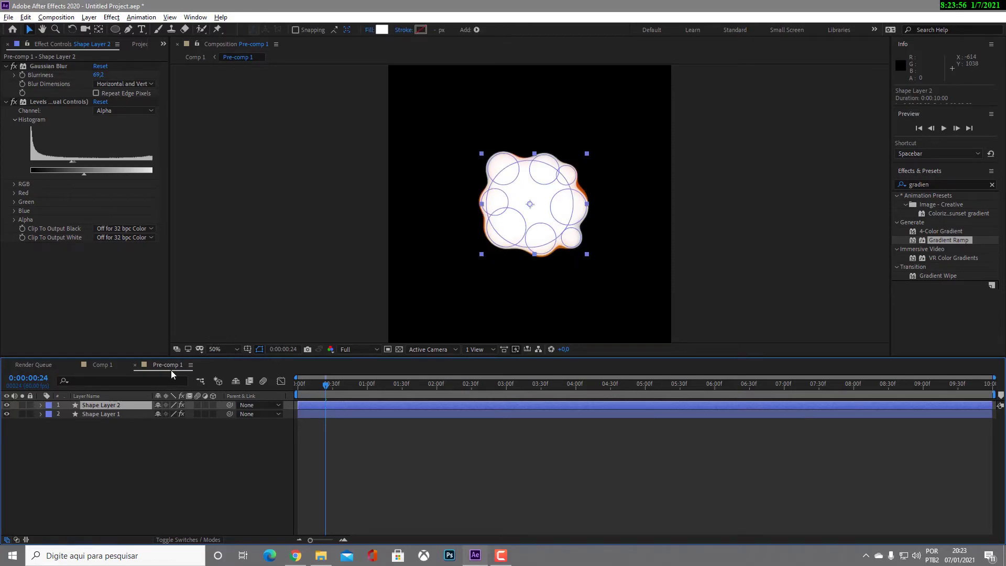
click(102, 365)
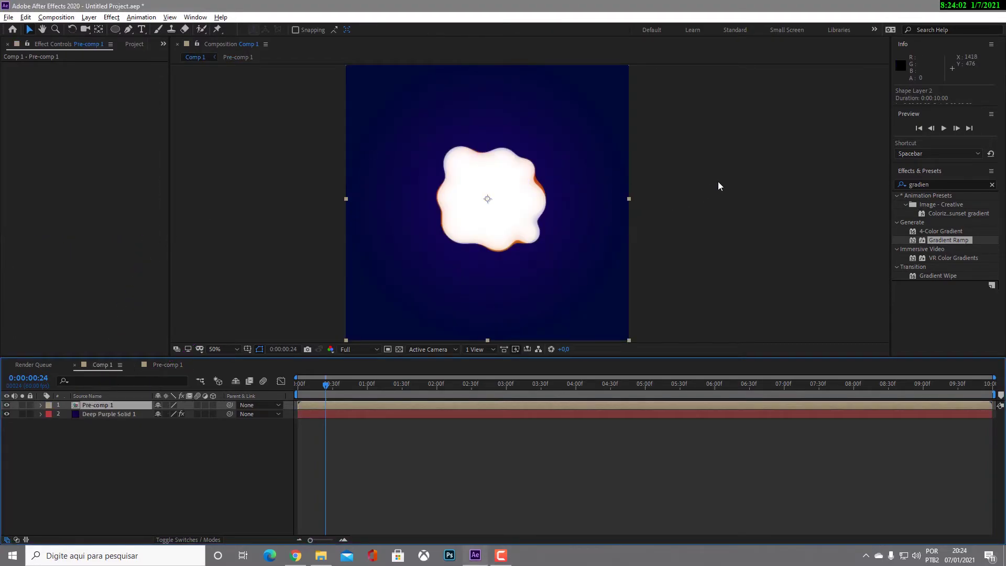
Move the playhead to 0:00:00:00 in Comp 1 and select the Pre-comp 1 layer
scroll(514, 180, up, 2)
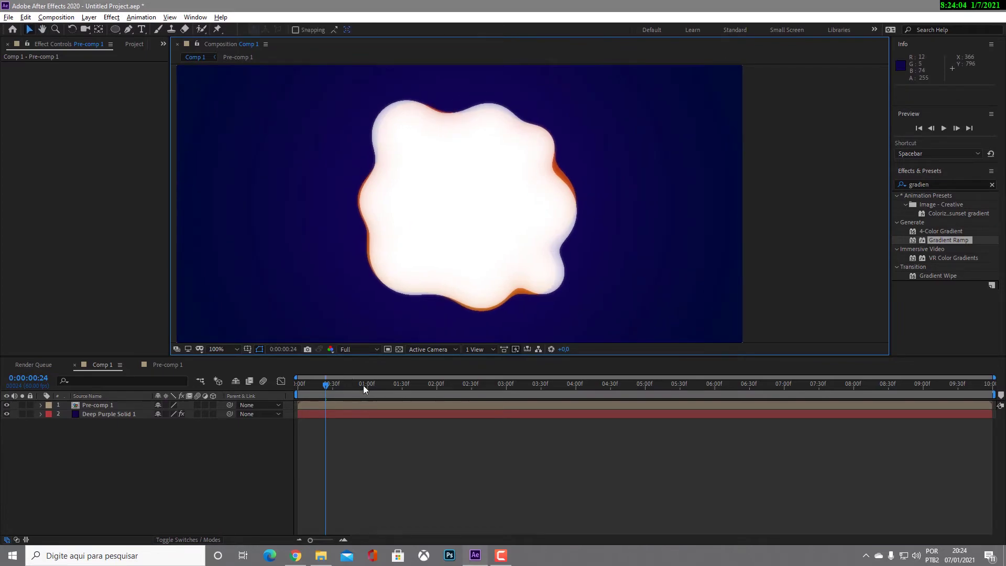
drag(356, 390, 297, 391)
click(313, 406)
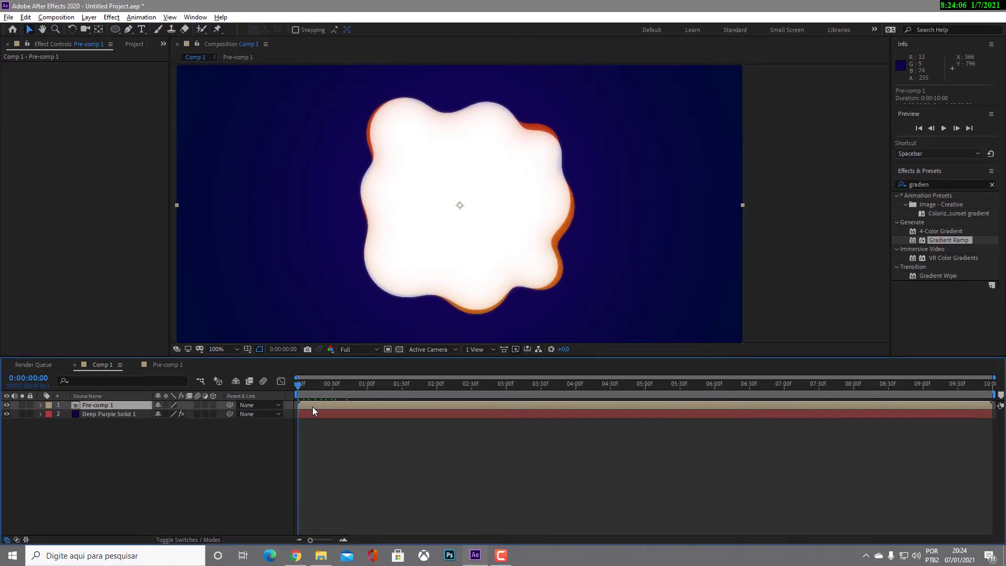
scroll(506, 232, down, 2)
drag(505, 231, 484, 222)
click(642, 226)
mouse_move(320, 404)
mouse_down()
mouse_move(295, 388)
mouse_move(315, 442)
mouse_move(323, 412)
mouse_up()
key(ctrl+z)
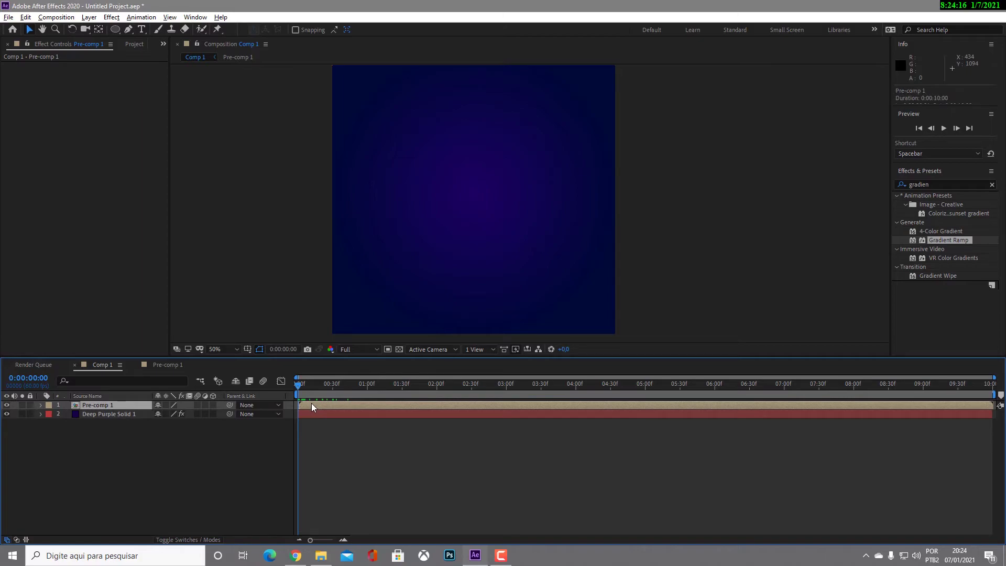
Show Pre-comp 1's Scale property and add a Scale keyframe at 0:00:00:00
key(s)
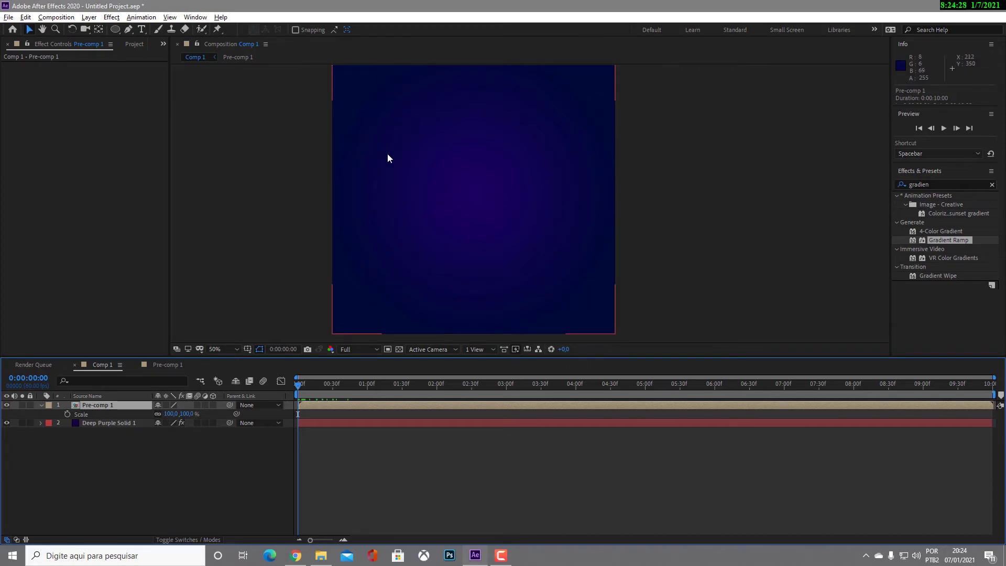
key(space)
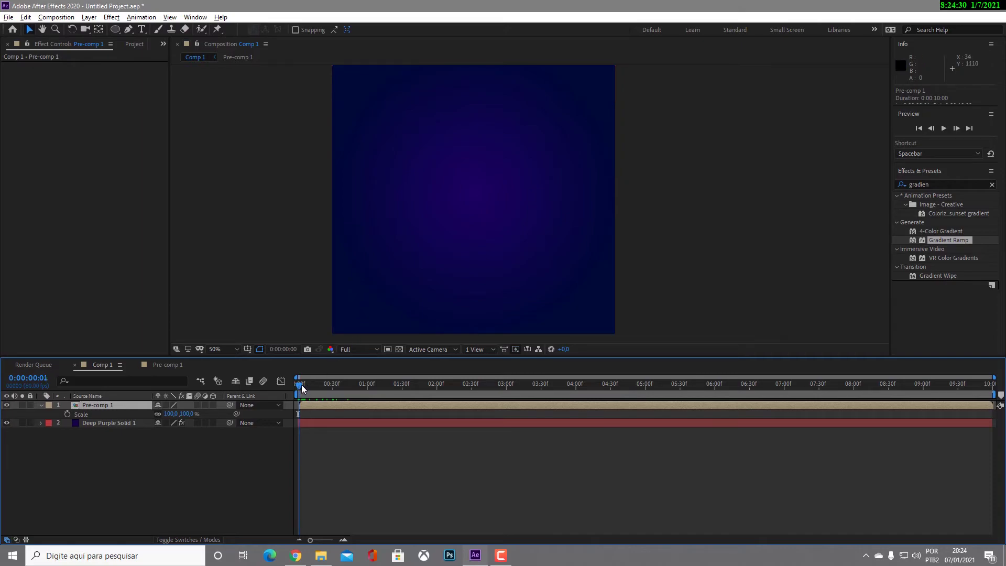
key(space)
click(68, 414)
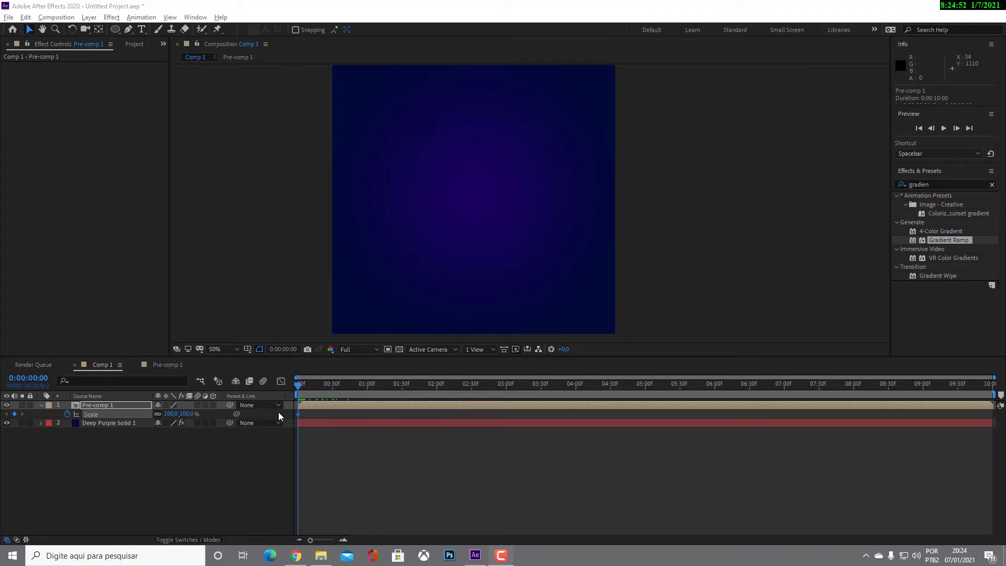
Shift the Pre-comp 1 layer one frame earlier in the timeline, aligning its start with 0:00:00:00
scroll(278, 415, up, 1)
scroll(296, 419, up, 2)
scroll(304, 420, up, 1)
scroll(304, 420, down, 1)
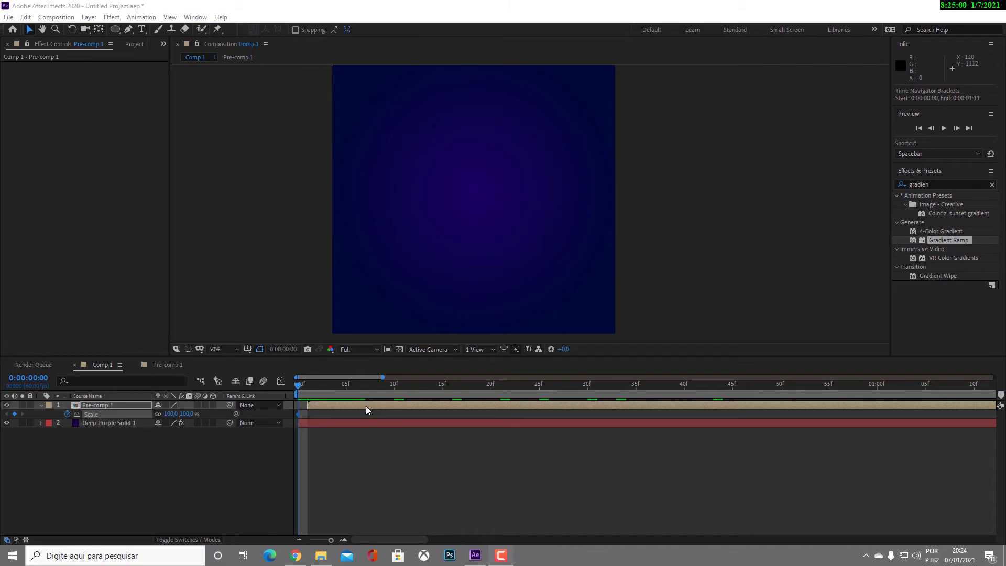
drag(370, 406, 302, 403)
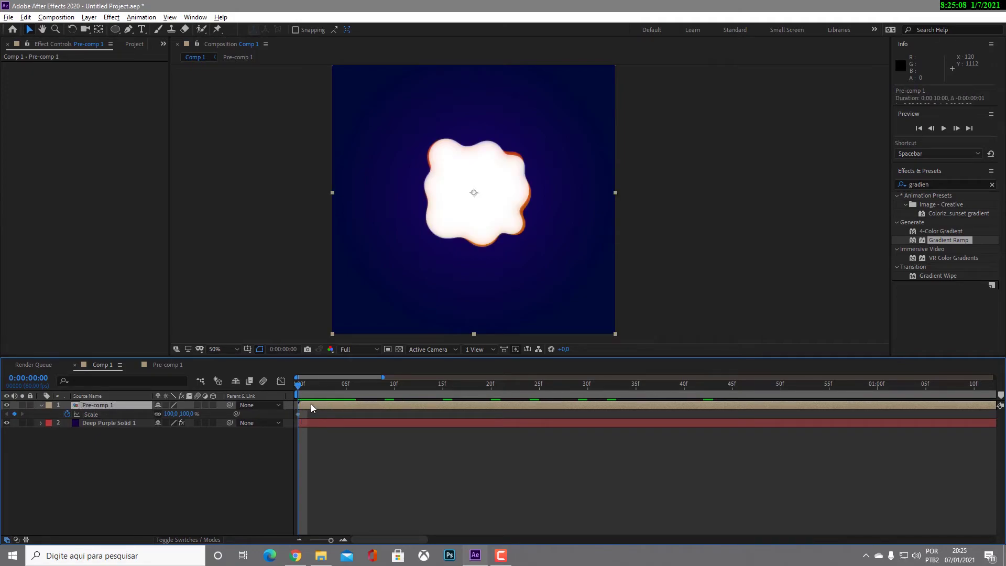
Set Pre-comp 1's Scale to 0% at 0:00:00:23, adding a second Scale keyframe
drag(299, 384, 511, 388)
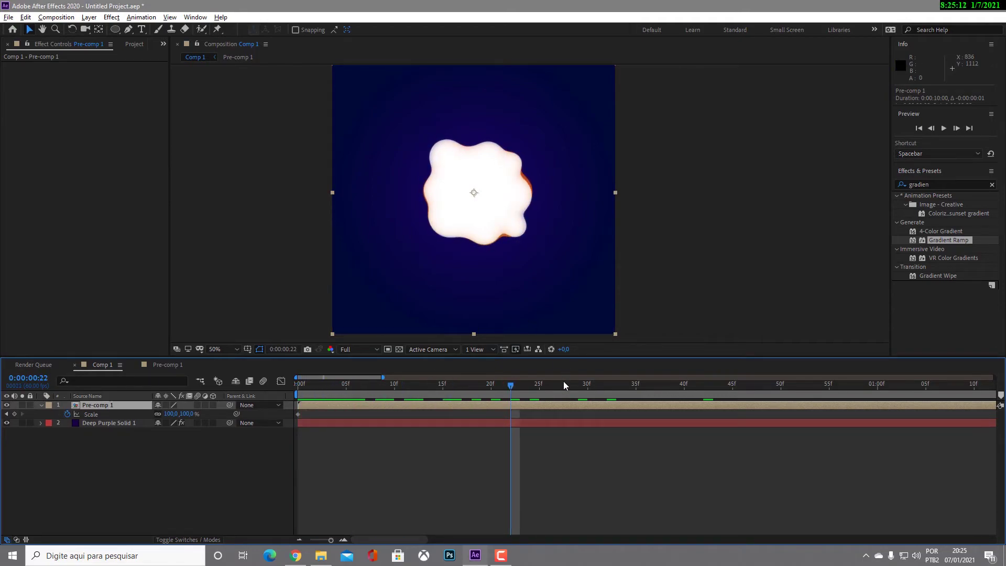
click(519, 385)
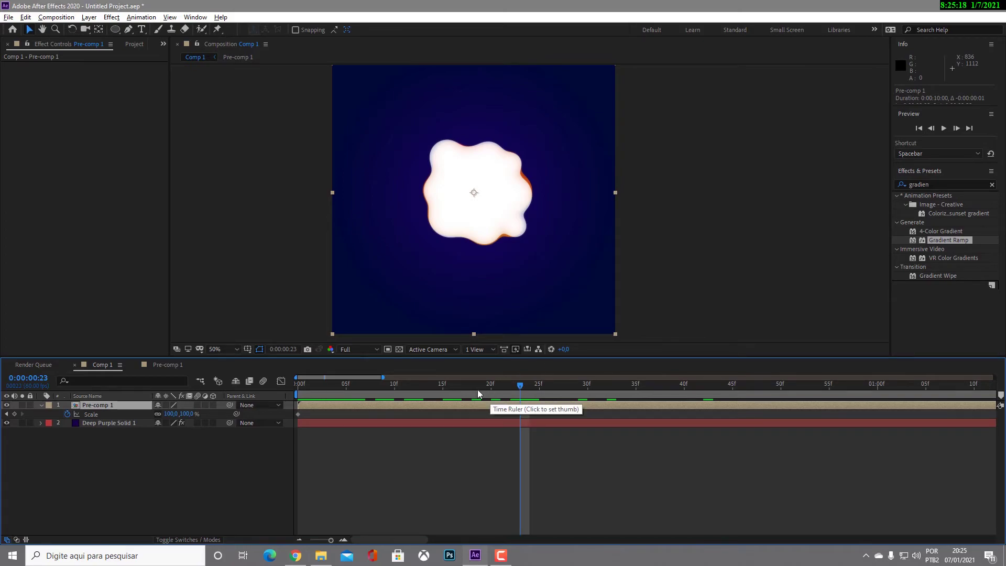
click(169, 414)
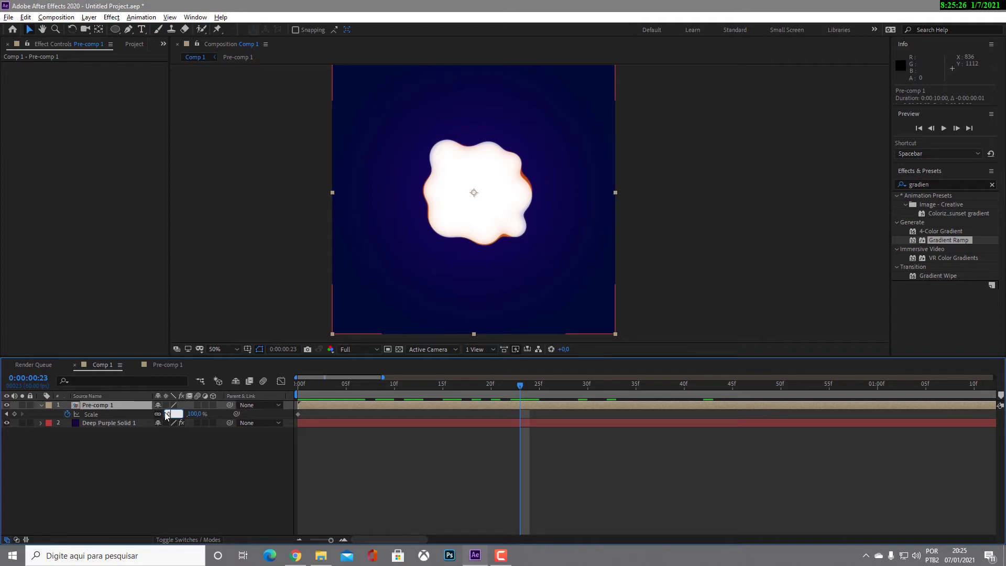
key(Return)
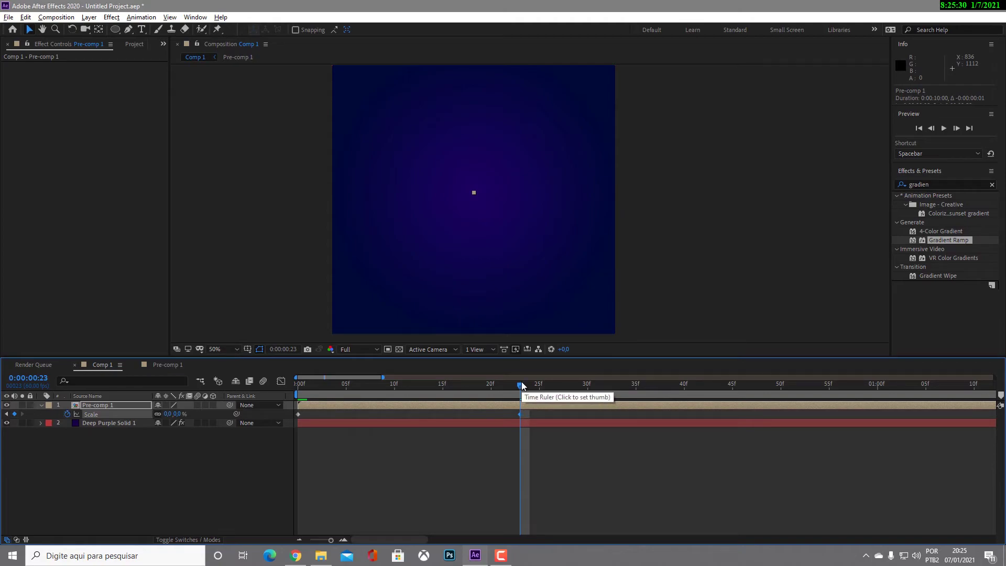
drag(522, 386, 553, 386)
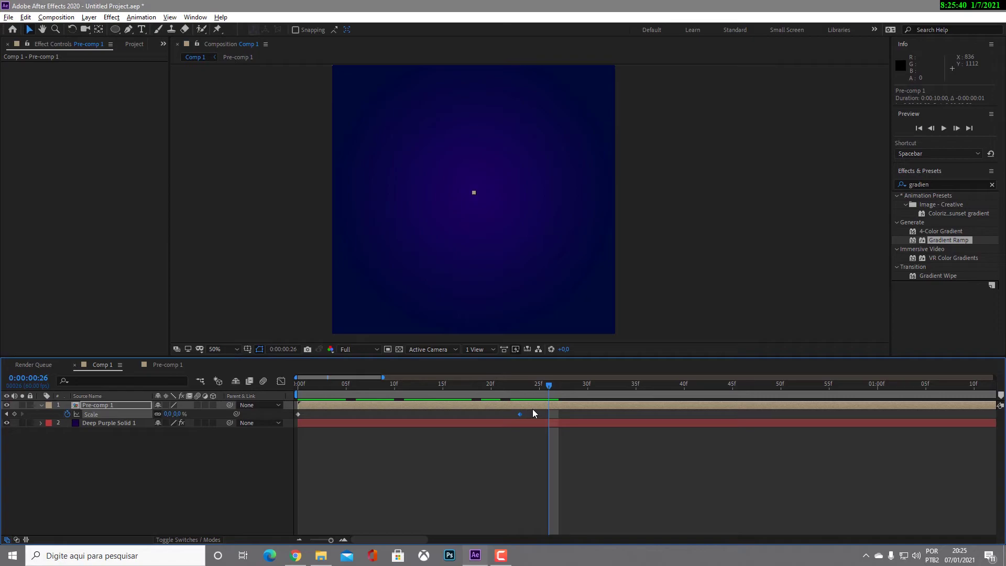
Time-reverse both Scale keyframes of Pre-comp 1 and preview the animation
drag(534, 410, 285, 420)
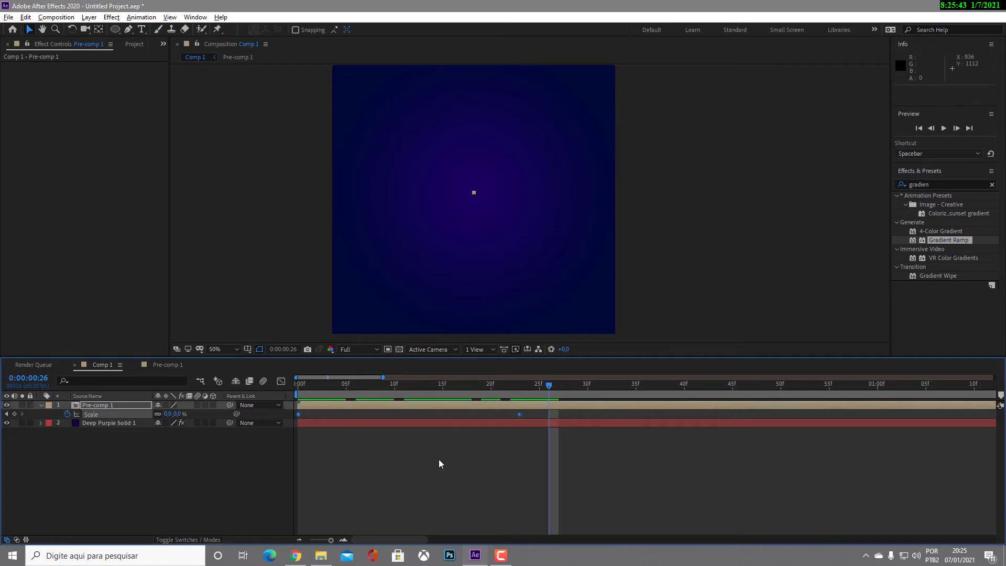
right_click(520, 414)
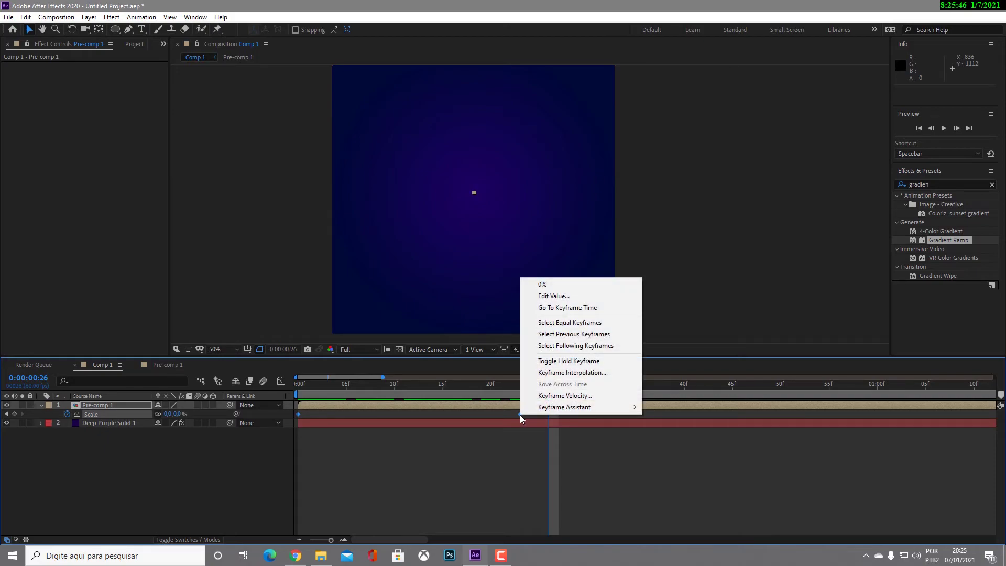
mouse_move(545, 412)
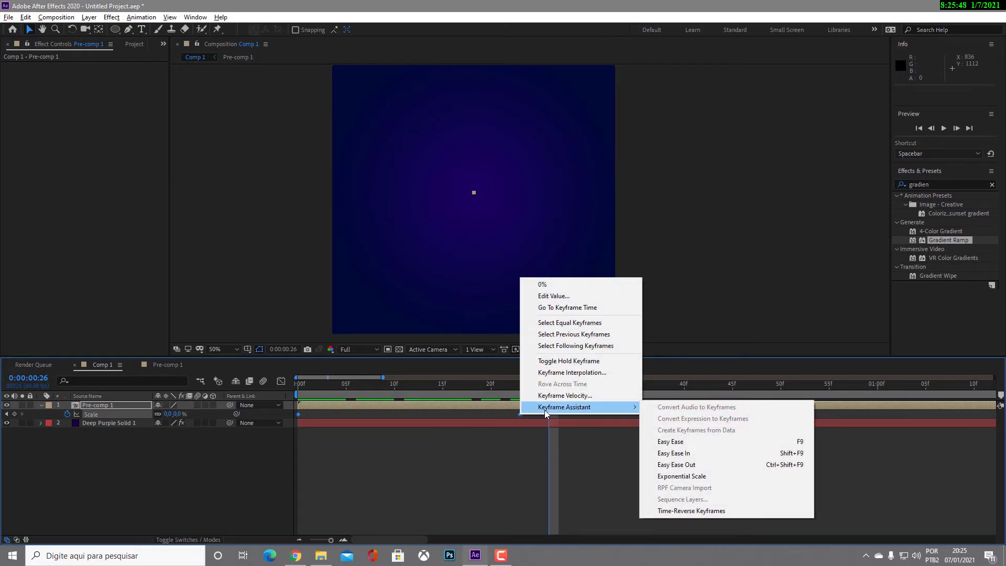
click(691, 512)
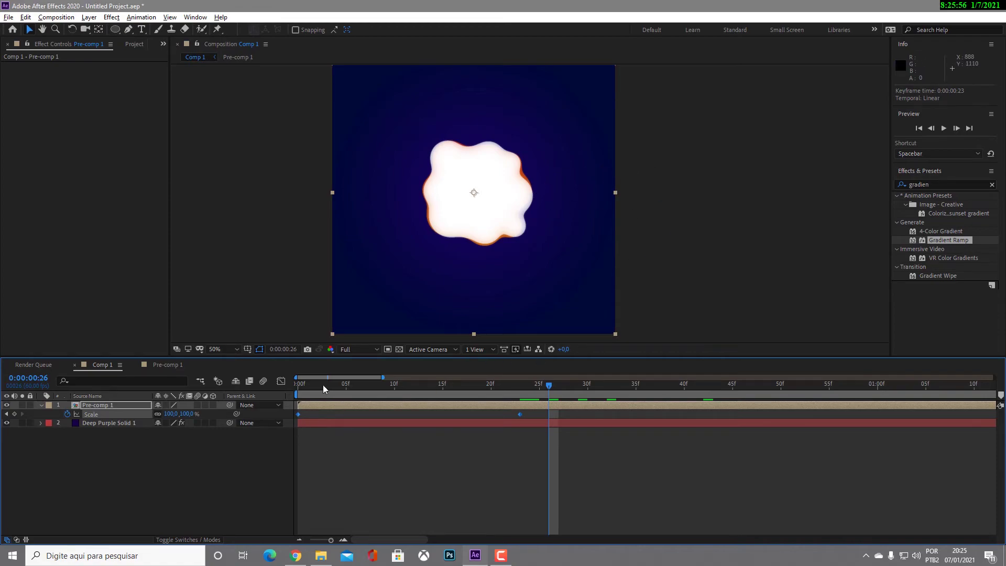
key(space)
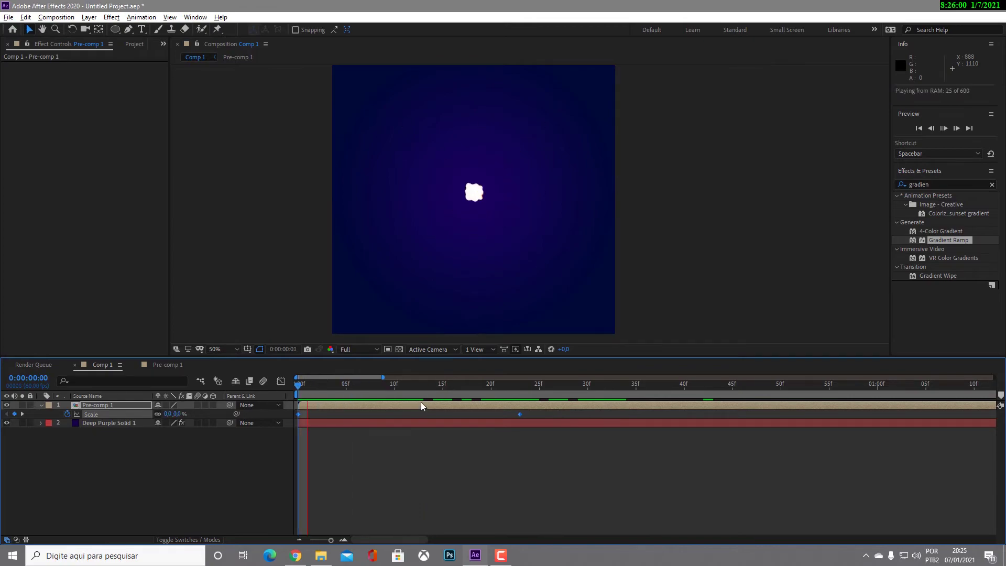
key(space)
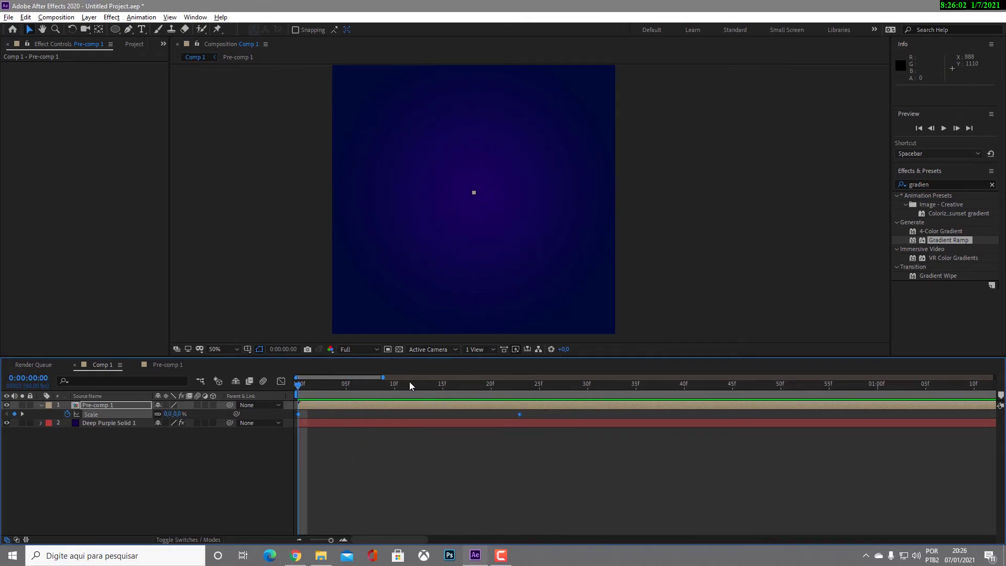
key(space)
Add a Scale keyframe of 110% to Pre-comp 1 at 0:00:00:18 and preview the animation from the start
click(424, 385)
drag(410, 391, 472, 391)
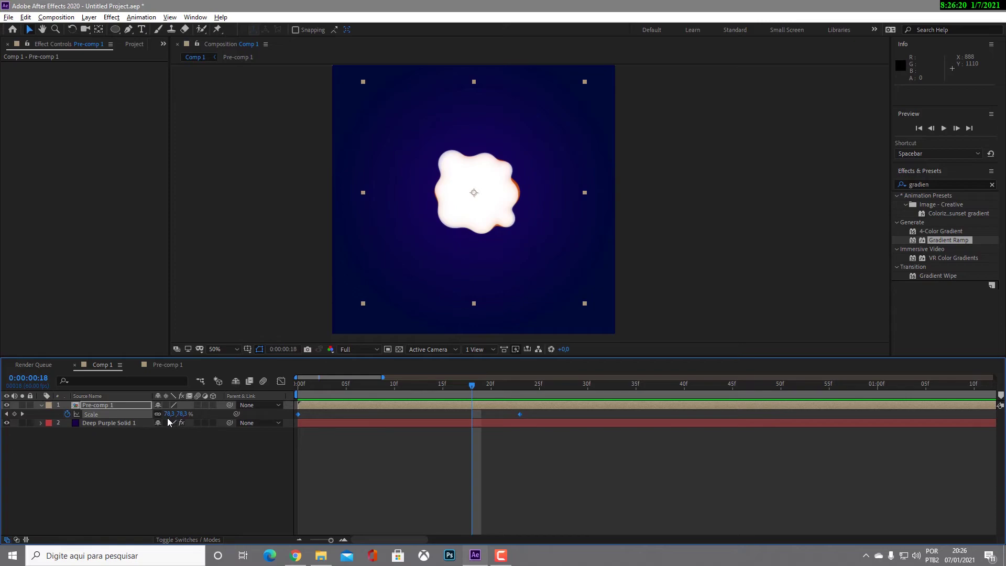
click(521, 427)
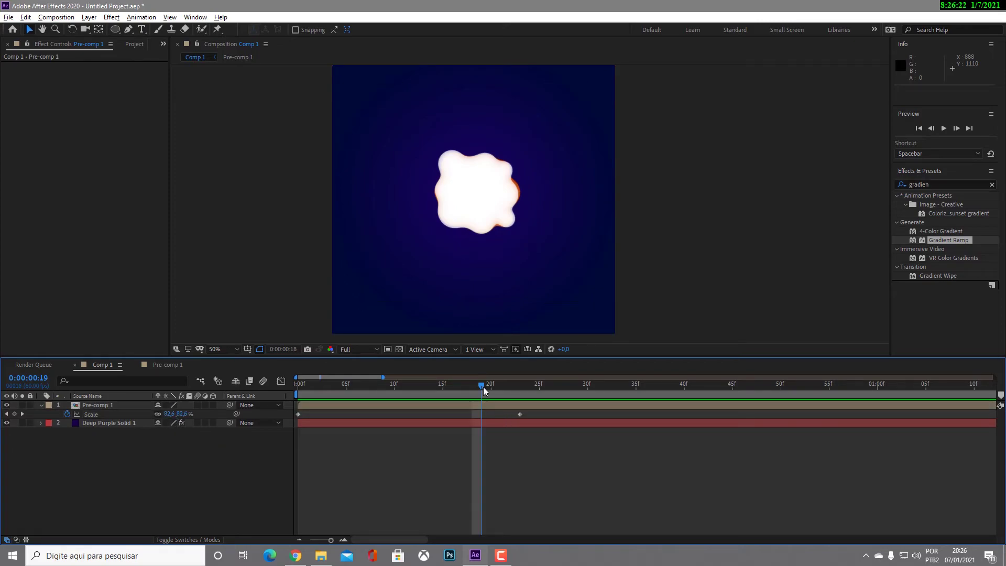
drag(482, 387, 522, 386)
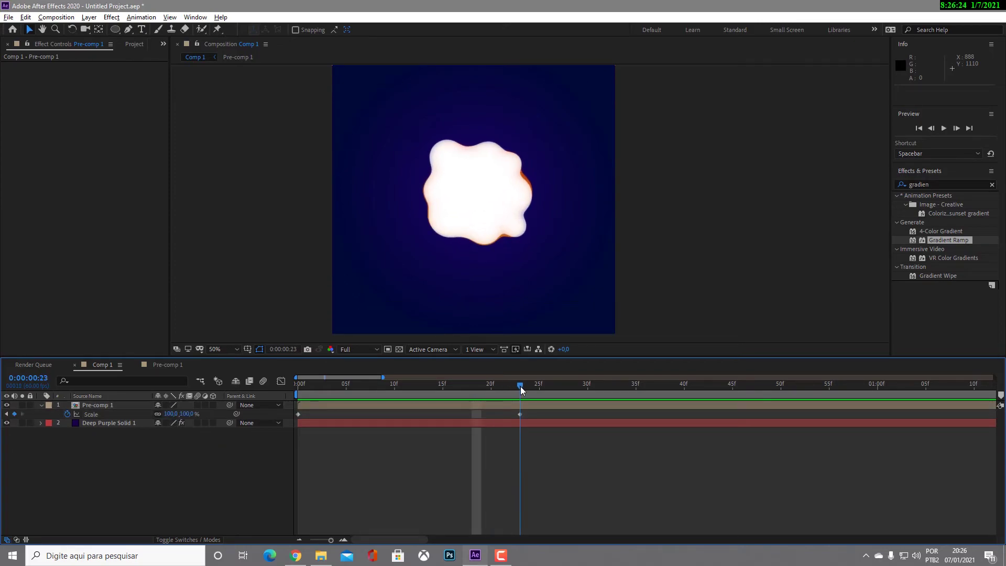
drag(521, 386, 471, 385)
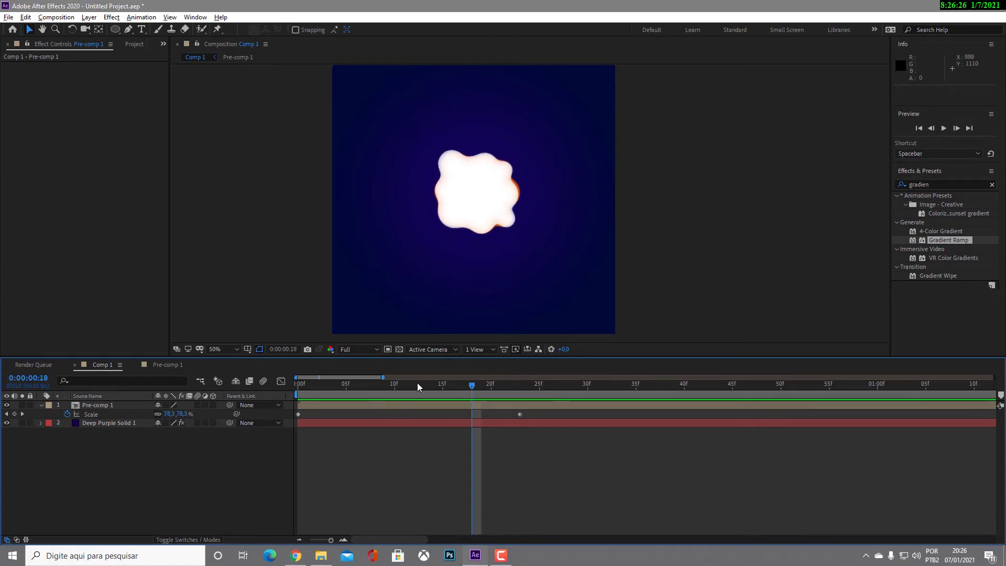
click(520, 387)
drag(514, 386, 476, 389)
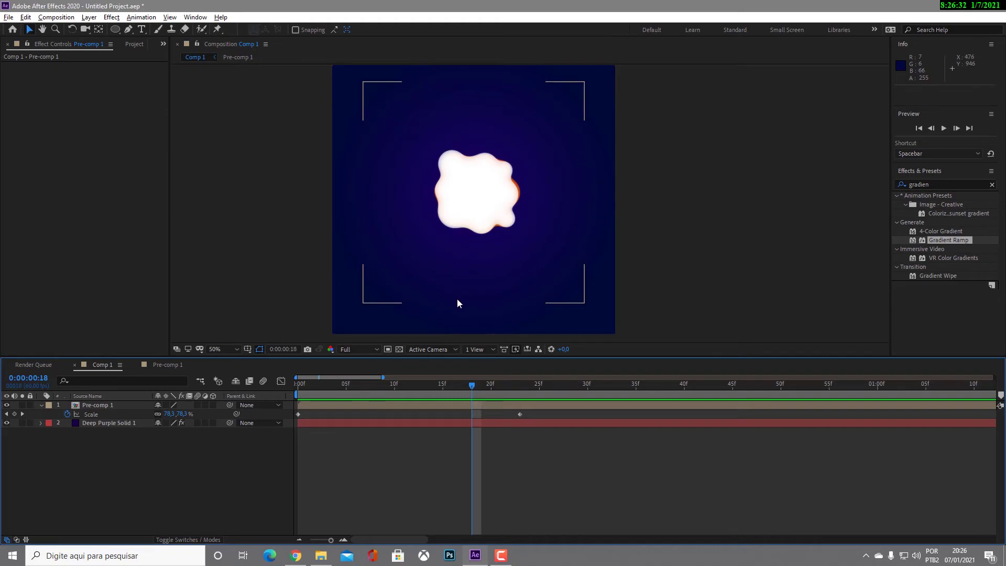
click(170, 414)
key(BackSpace)
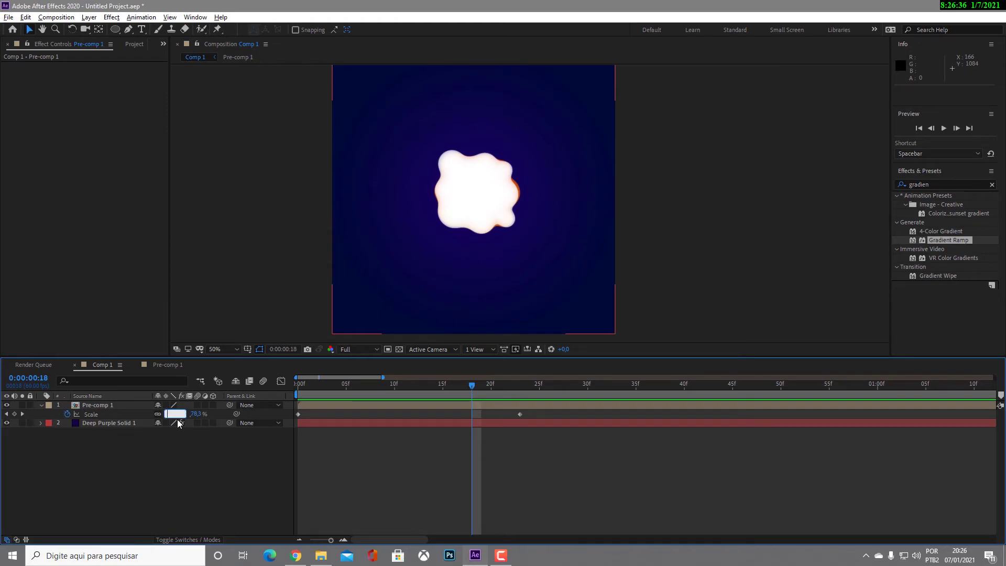
text(110)
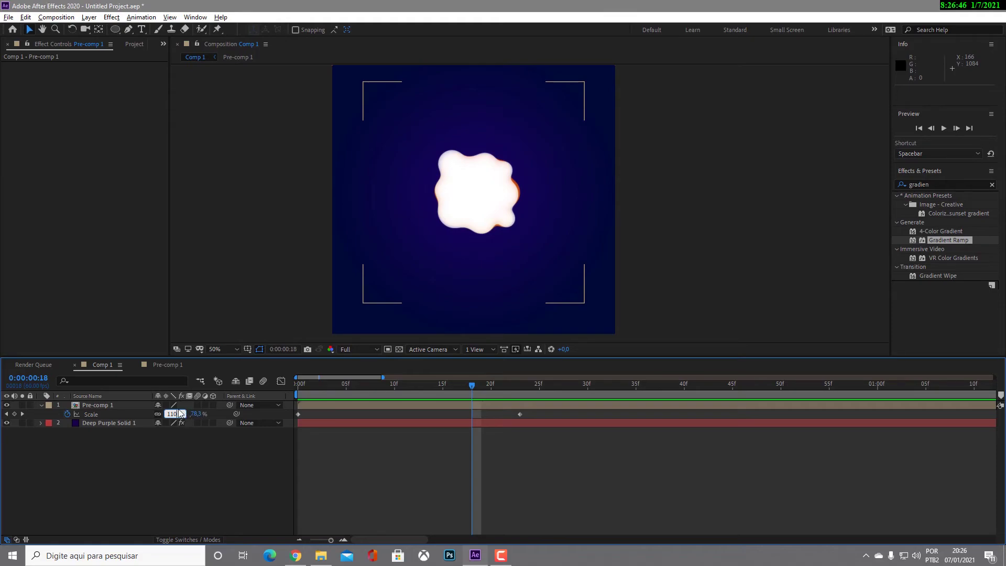
key(Return)
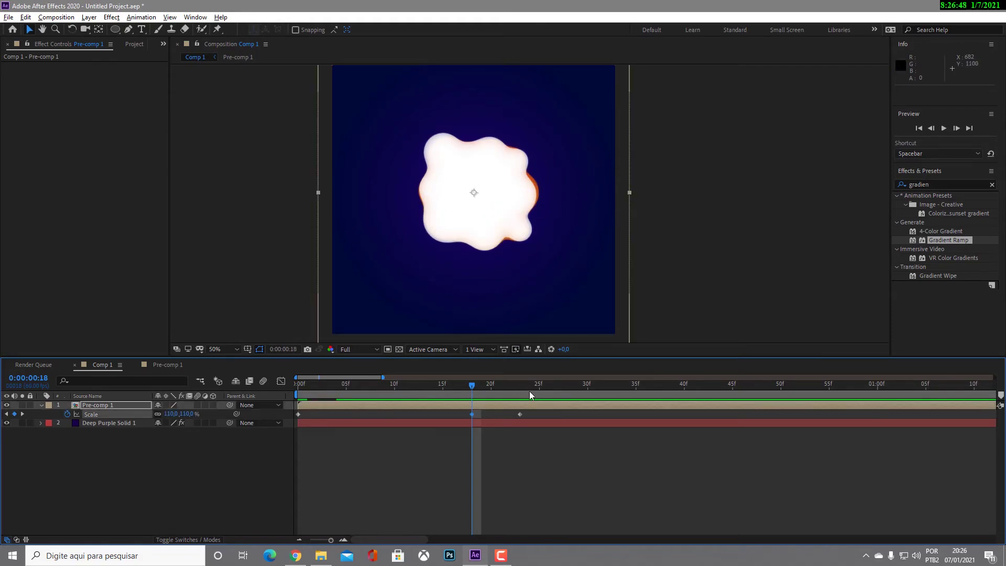
drag(471, 383, 324, 386)
key(space)
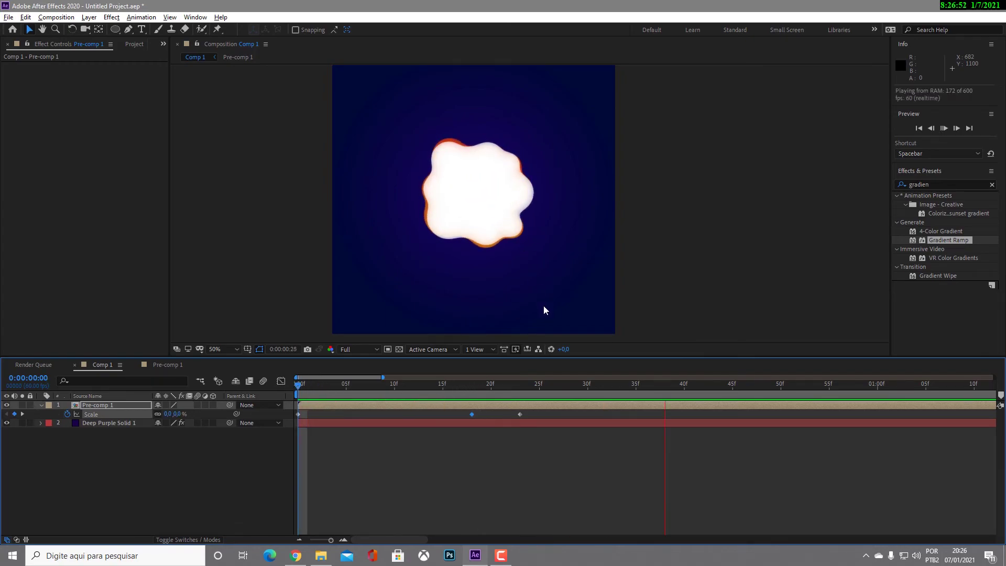
Return to 0:00:00:00, select all three Scale keyframes of Pre-comp 1 and apply Easy Ease to them
drag(498, 385, 288, 397)
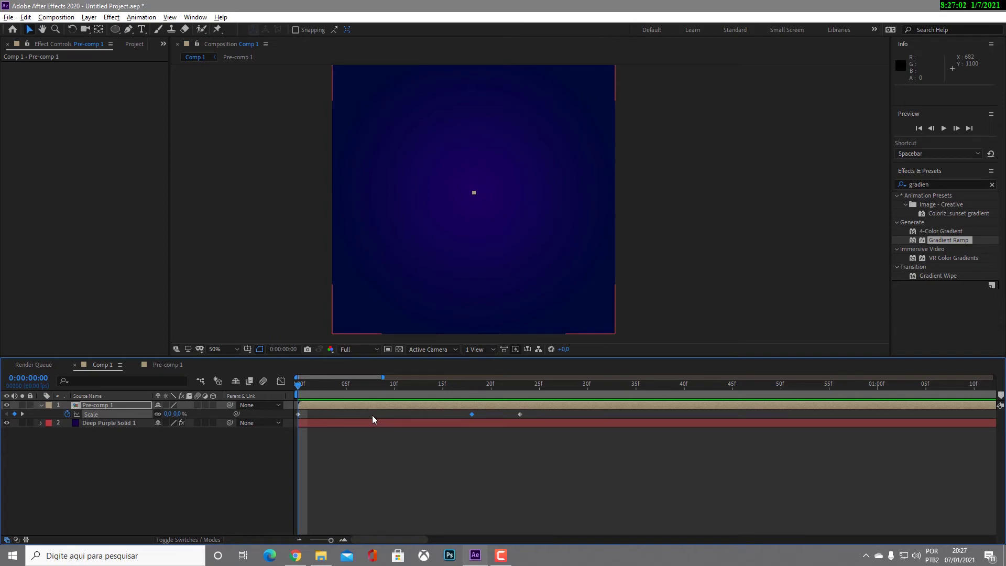
drag(537, 413, 293, 419)
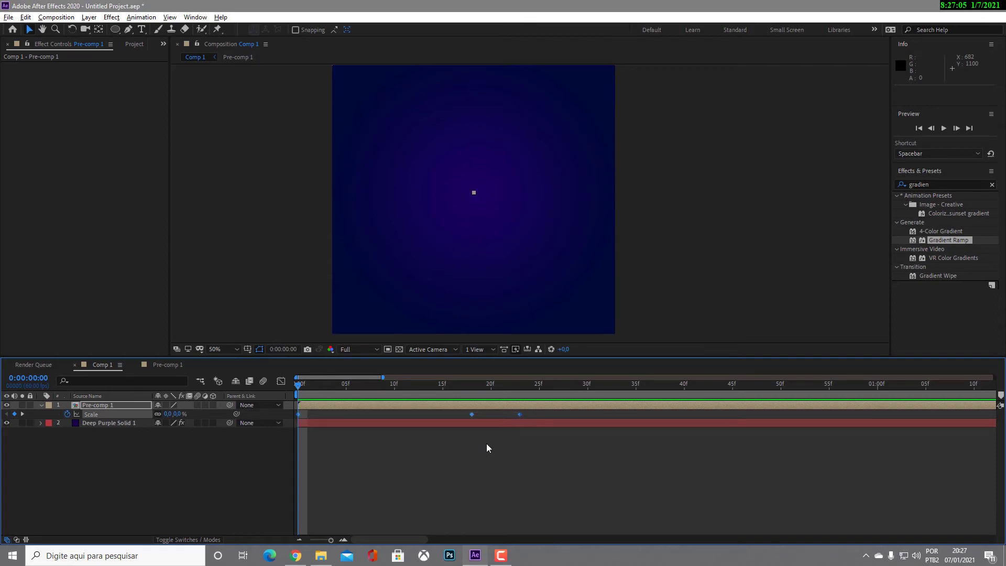
right_click(470, 416)
mouse_move(484, 409)
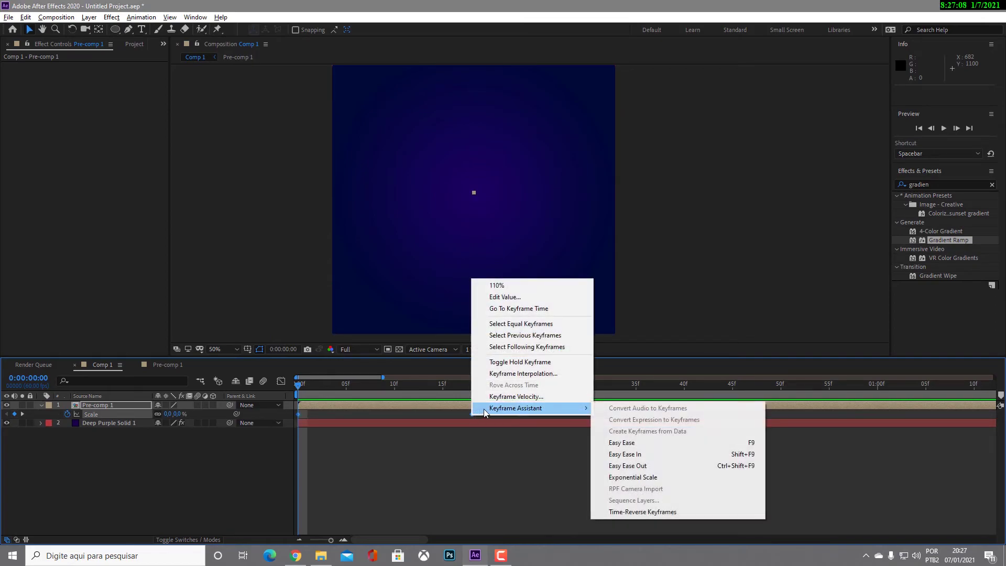
click(663, 443)
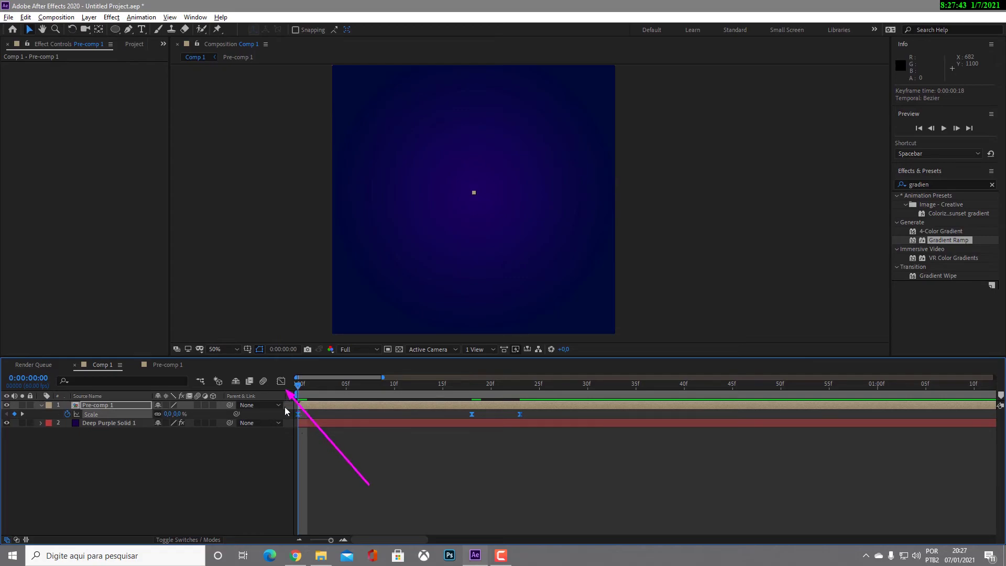
key(F9)
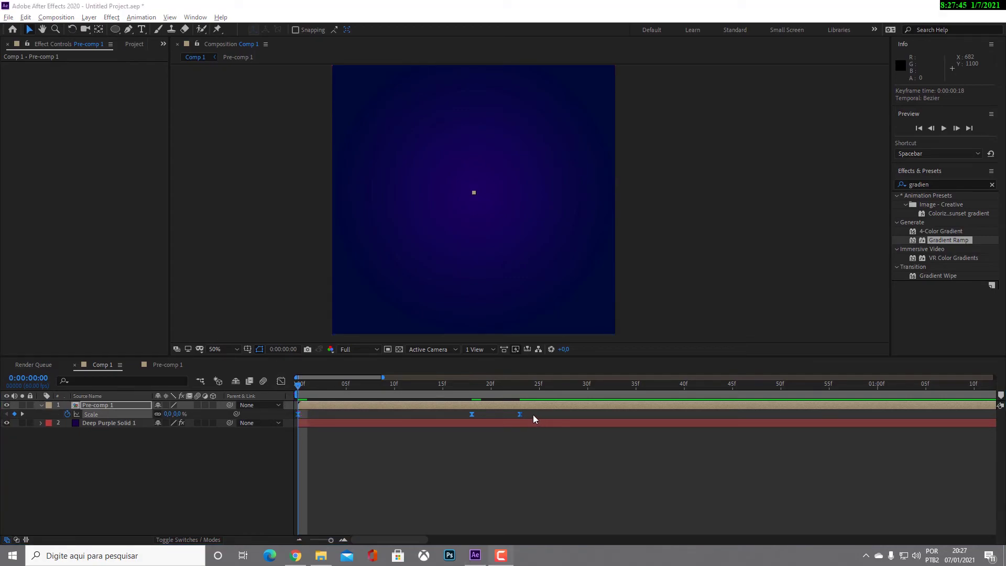
Show the Scale curve in the Graph Editor and switch it to the speed graph
click(278, 385)
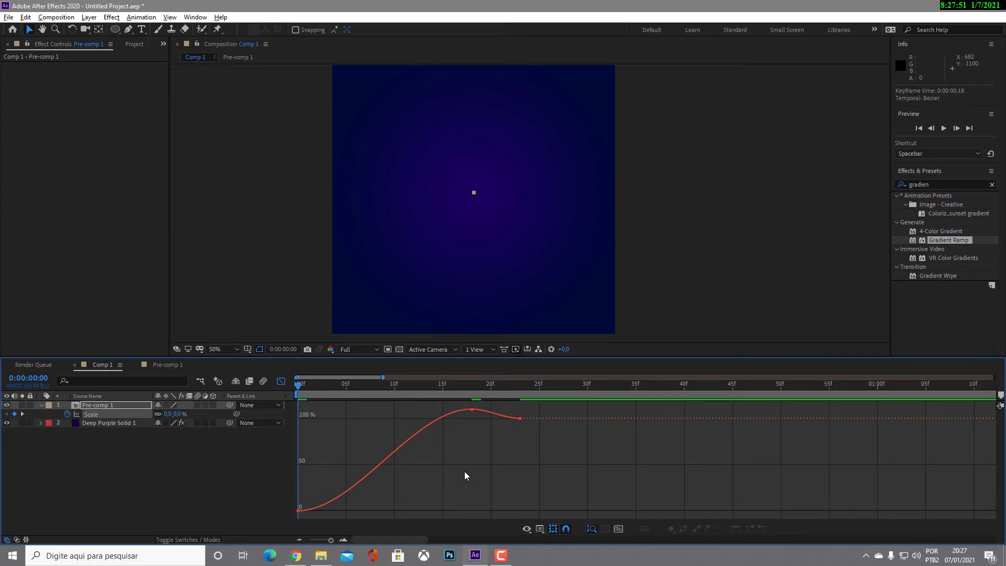
click(540, 530)
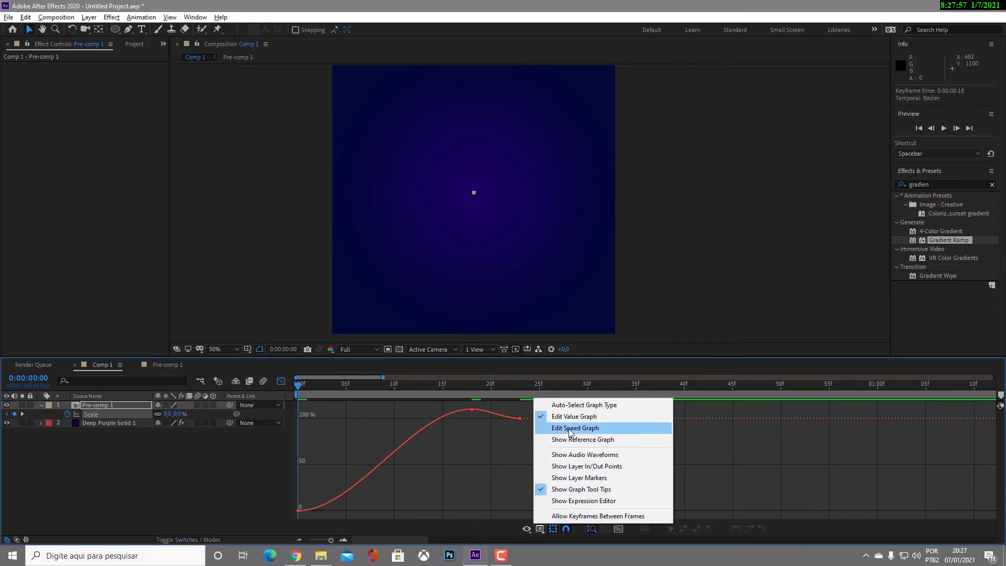
click(600, 428)
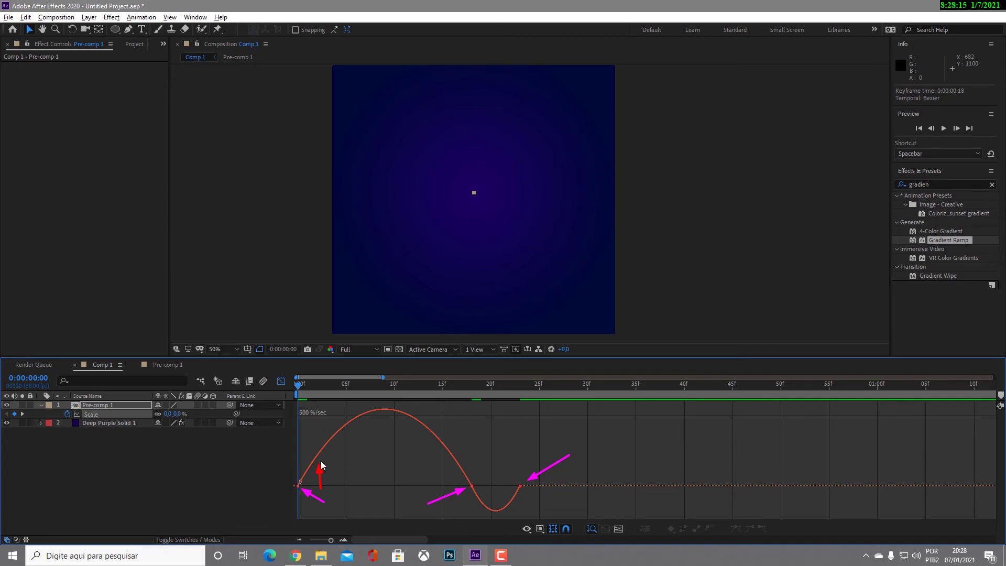
mouse_move(343, 444)
mouse_down()
mouse_move(376, 423)
mouse_move(397, 422)
mouse_move(481, 508)
mouse_move(519, 502)
mouse_move(516, 490)
mouse_move(477, 500)
mouse_up()
drag(454, 465, 390, 433)
key(Escape)
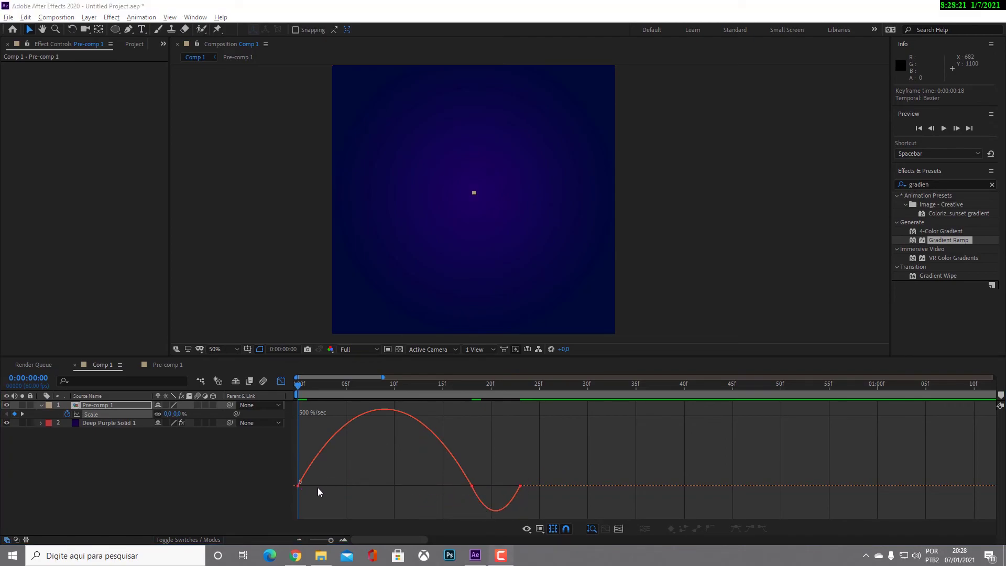
Extend the first Scale keyframe's outgoing handle to about frame 6, shorten the frame-18 keyframe's incoming handle to about frame 16, and preview the animation
click(299, 486)
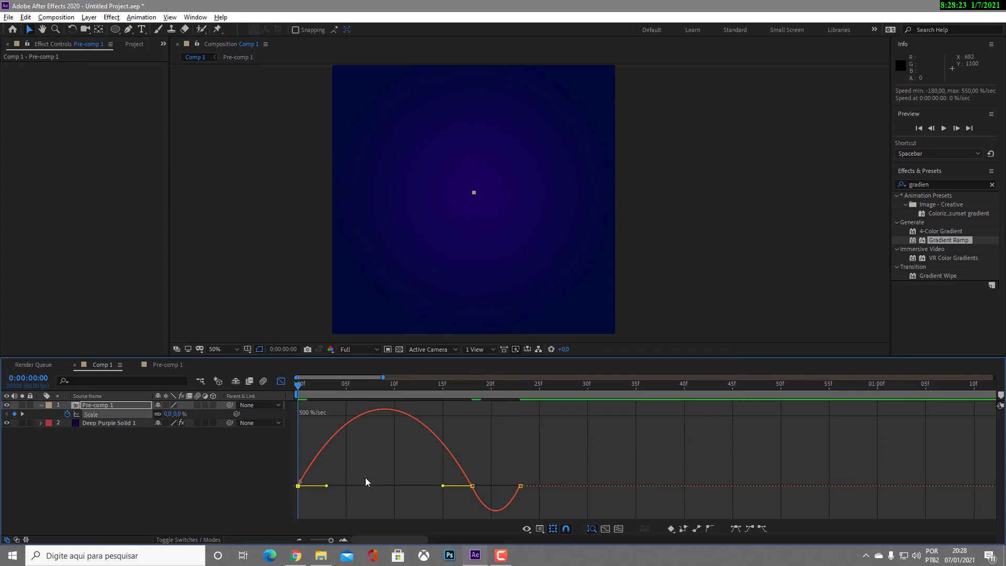
click(472, 486)
drag(298, 383, 276, 399)
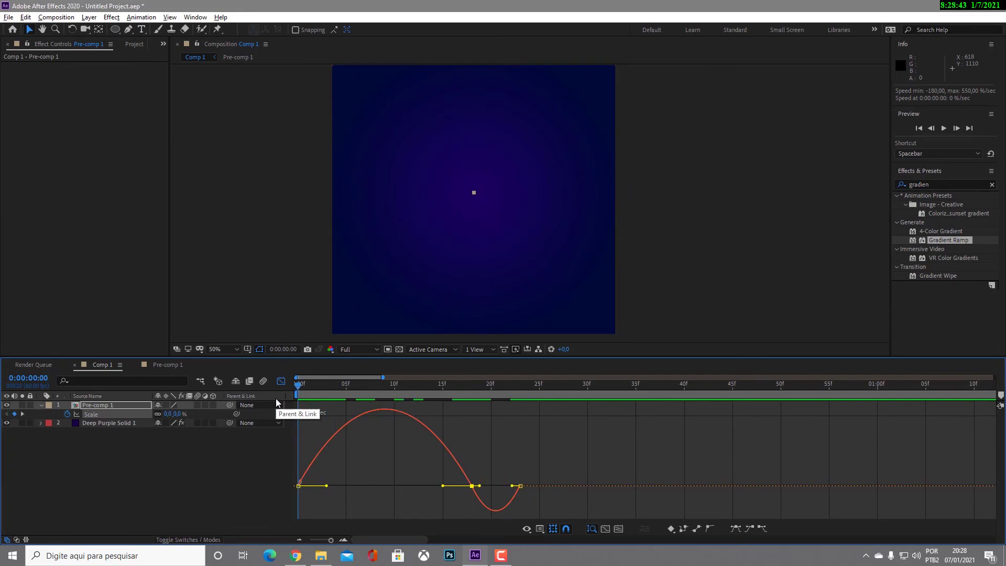
click(336, 480)
click(298, 486)
drag(327, 485, 360, 487)
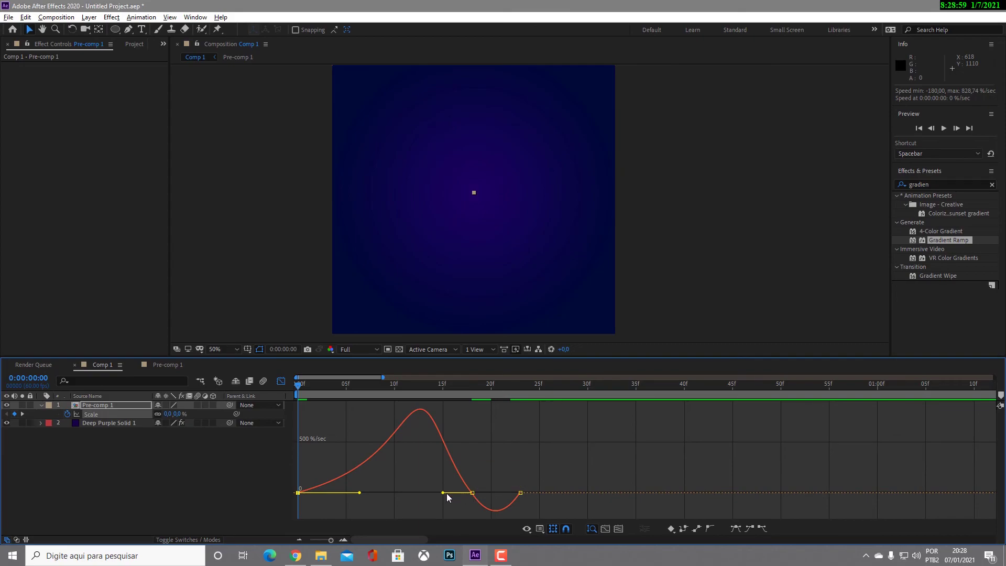
drag(445, 493, 454, 493)
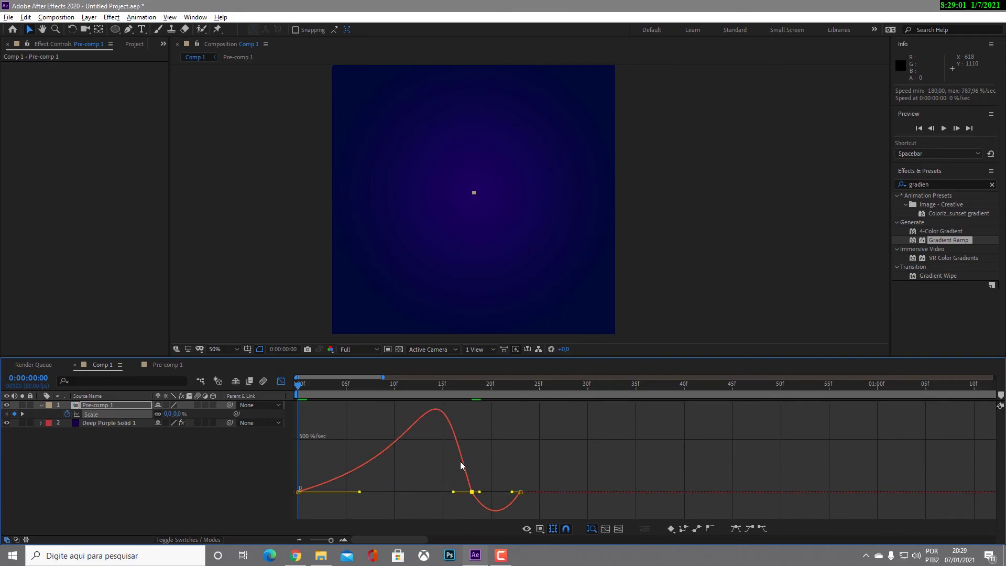
key(space)
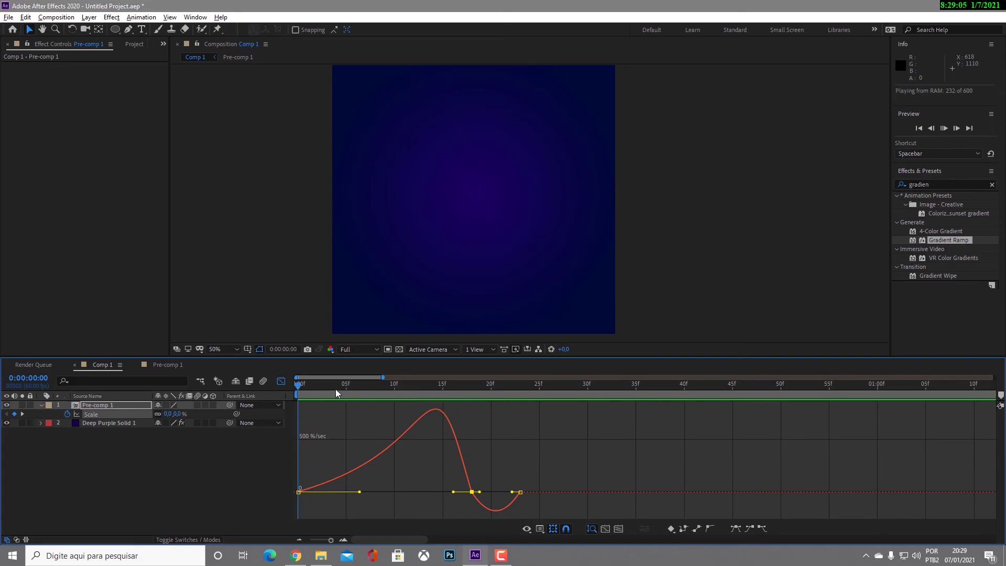
key(space)
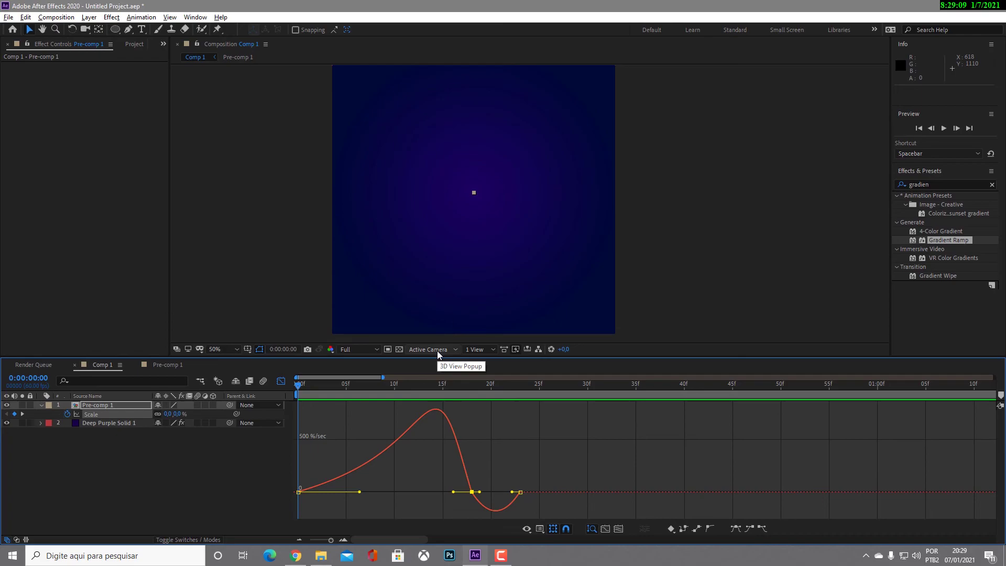
Close the Graph Editor, move the playhead to 0:00:03:00 and shorten the work area to end there
click(282, 382)
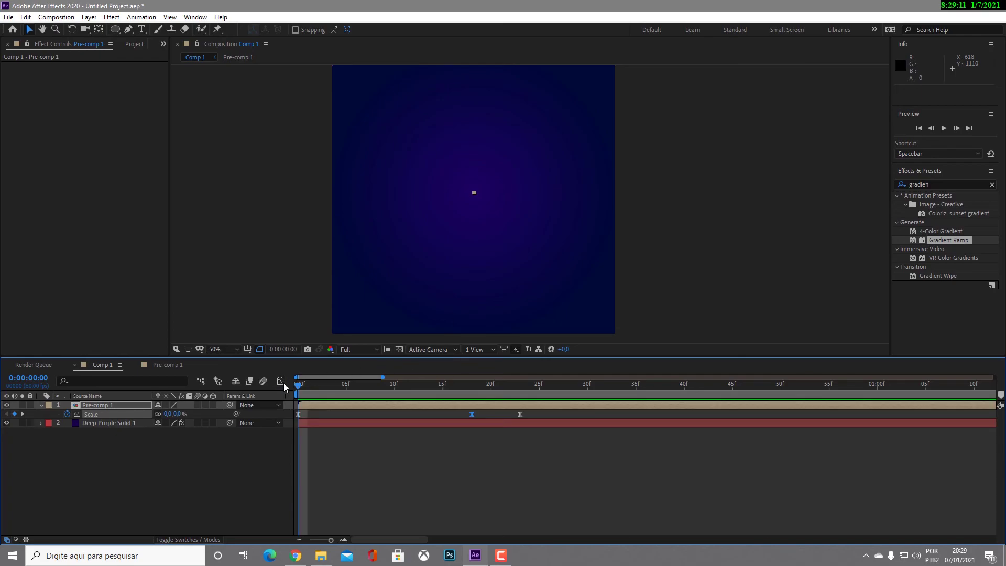
scroll(412, 413, down, 4)
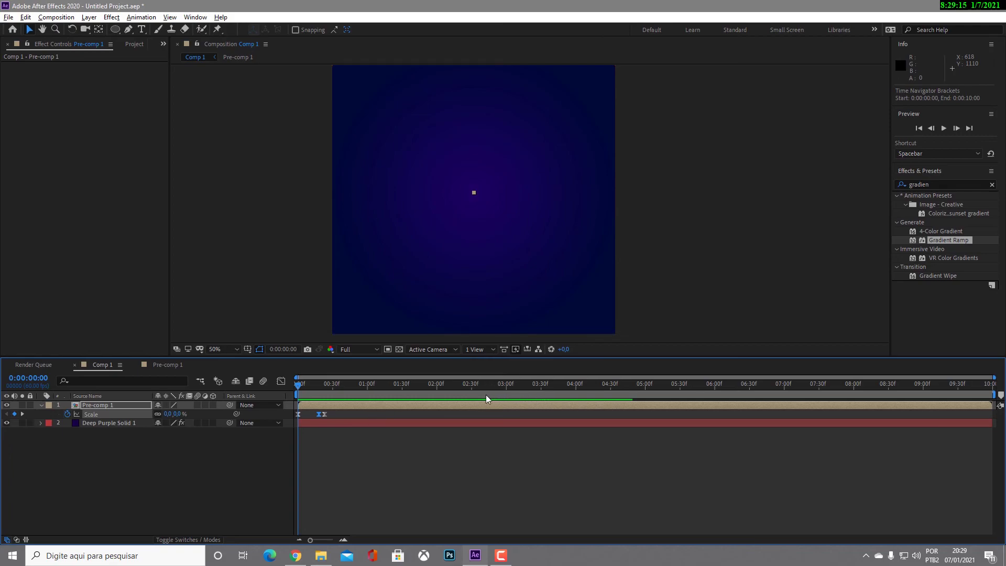
drag(526, 390, 507, 391)
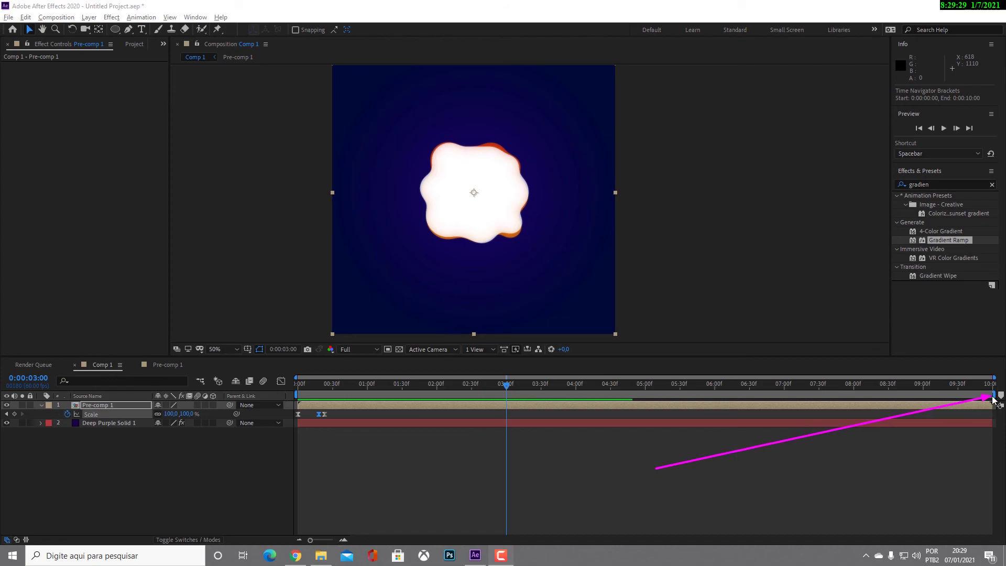
key(Escape)
drag(996, 395, 508, 390)
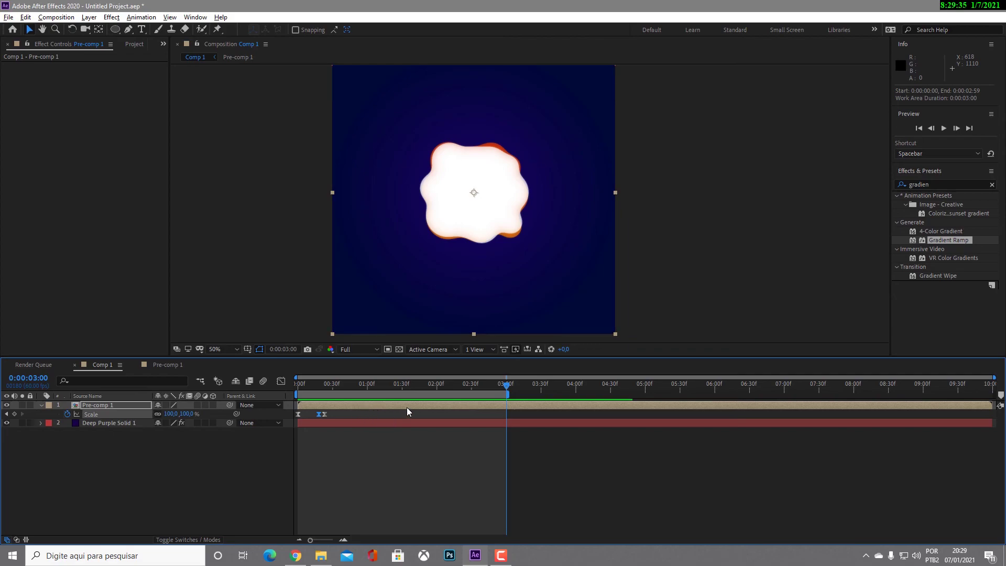
Copy the three Scale keyframes of Pre-comp 1 and paste them at 0:00:02:31
scroll(388, 401, up, 2)
drag(498, 541, 430, 536)
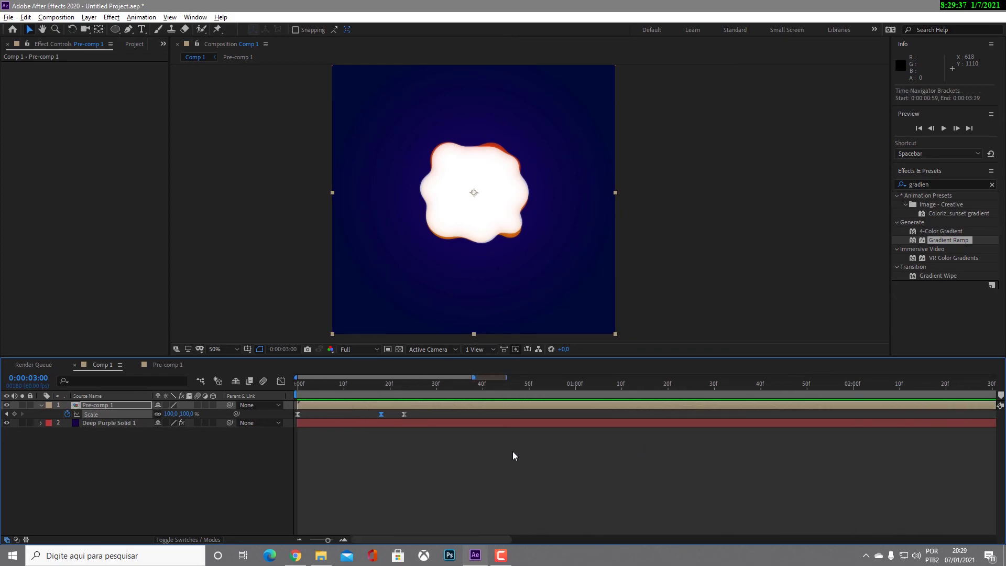
scroll(512, 452, down, 3)
drag(302, 417, 294, 420)
drag(310, 420, 311, 421)
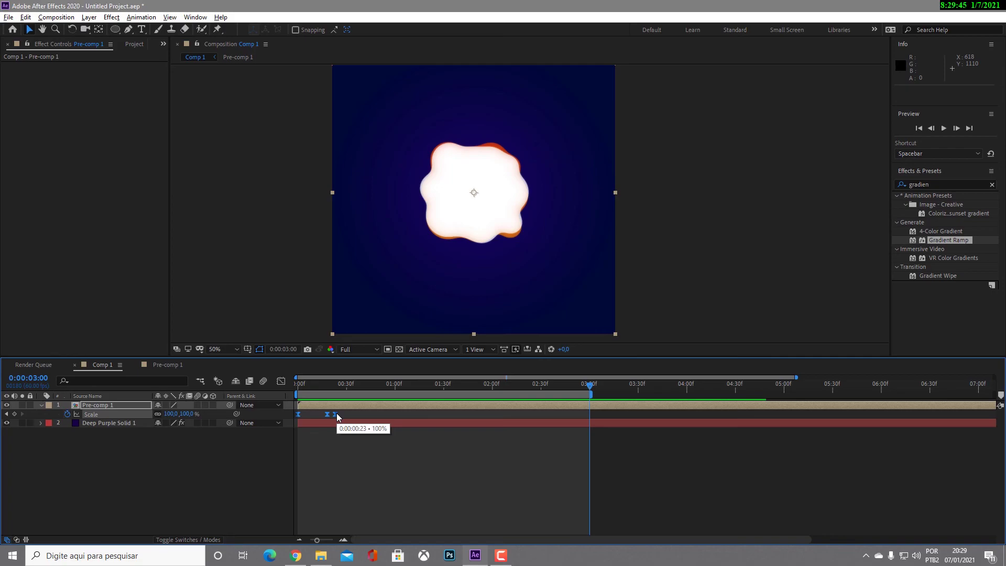
key(ctrl+c)
drag(568, 391, 545, 417)
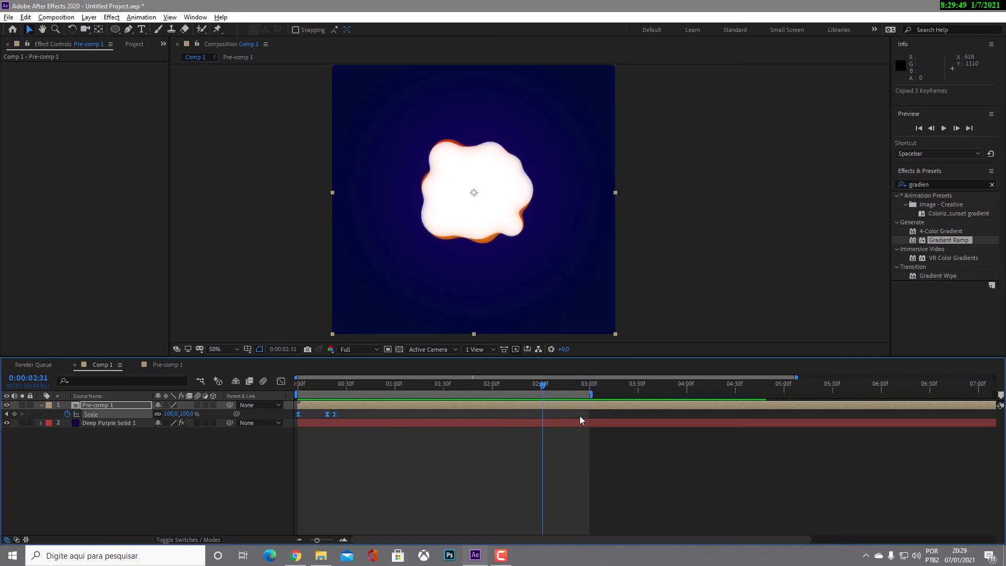
key(ctrl+v)
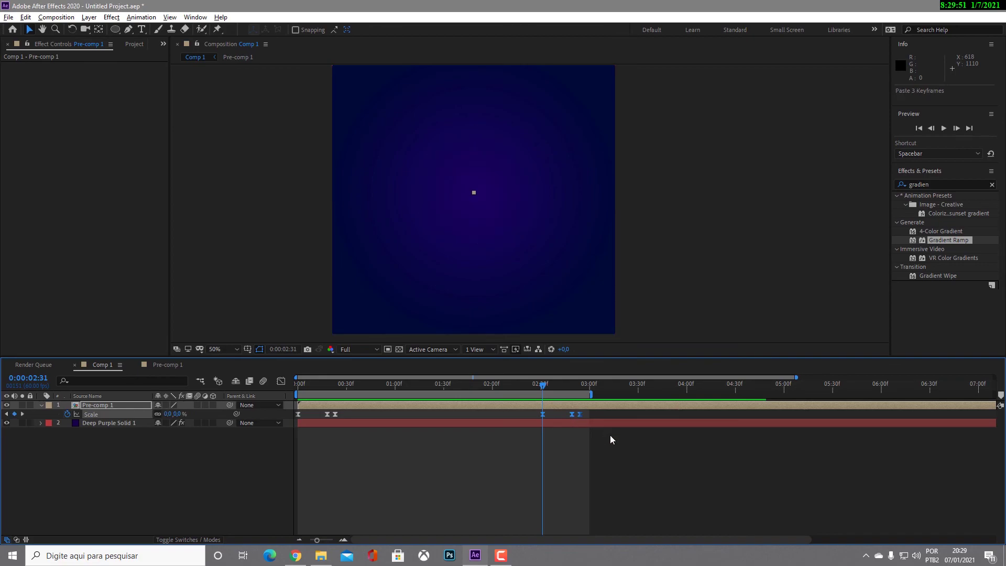
Time-reverse the three pasted Scale keyframes and preview the animation from the start
right_click(580, 413)
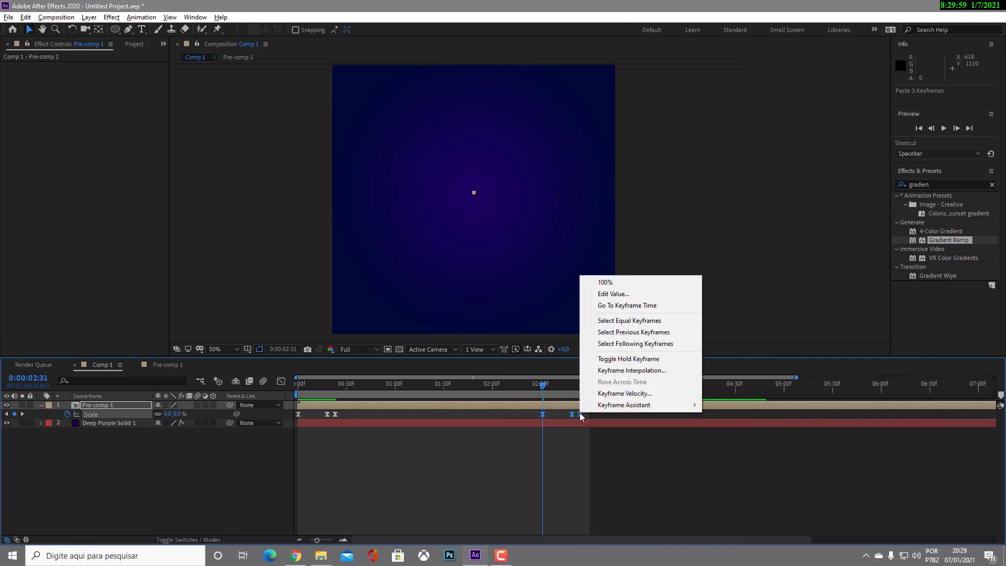
mouse_move(586, 413)
click(733, 508)
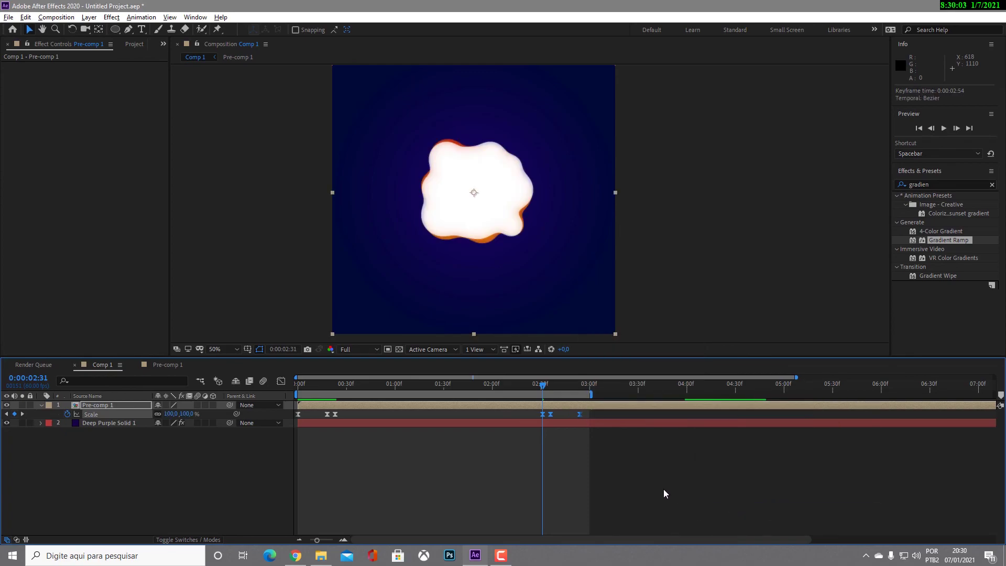
drag(543, 386, 309, 390)
key(space)
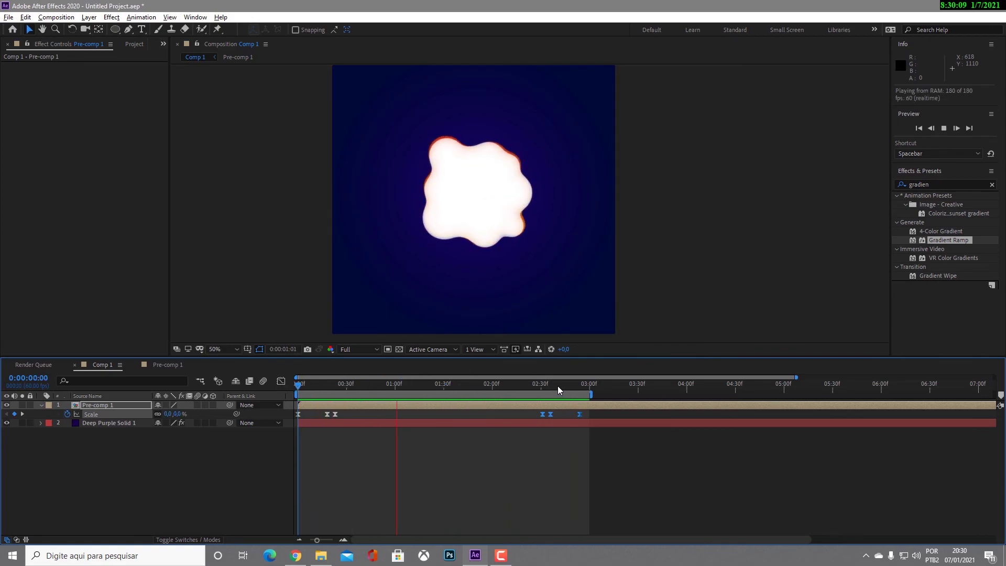
key(space)
Find the Drop Shadow effect by searching for "shadow", apply it to Pre-comp 1 and set its distance to 36
click(485, 387)
scroll(487, 202, up, 2)
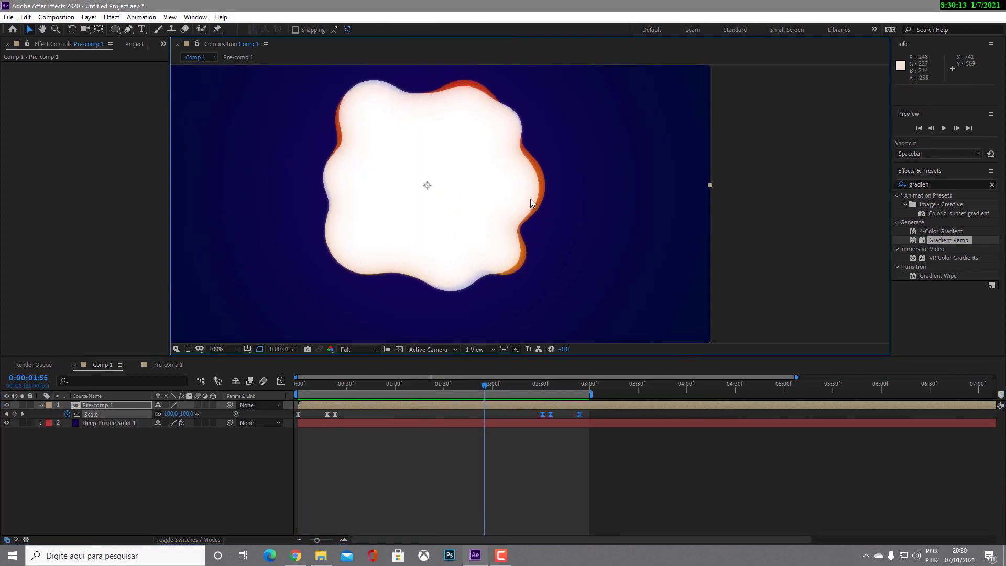
click(938, 186)
drag(938, 187, 878, 176)
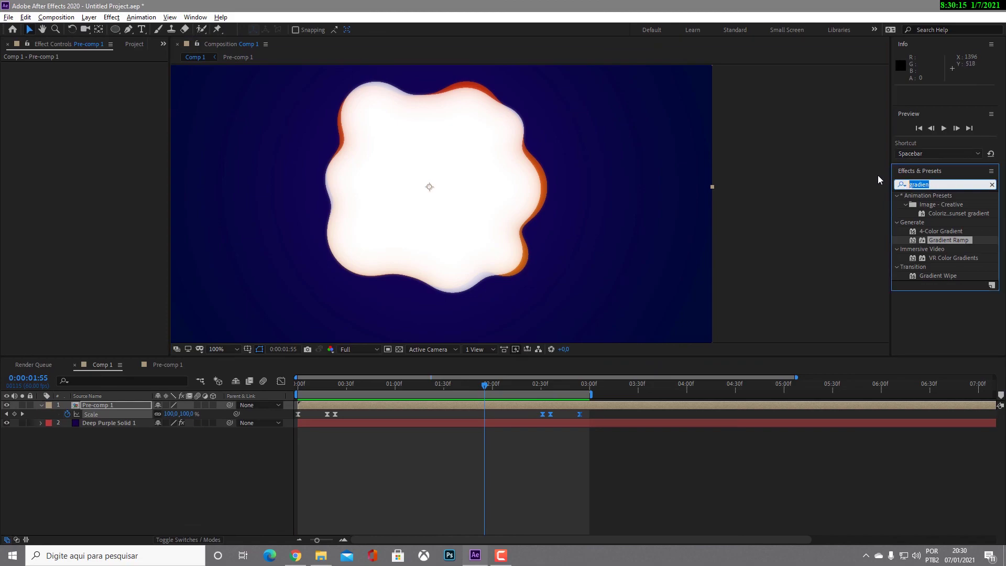
text(sh)
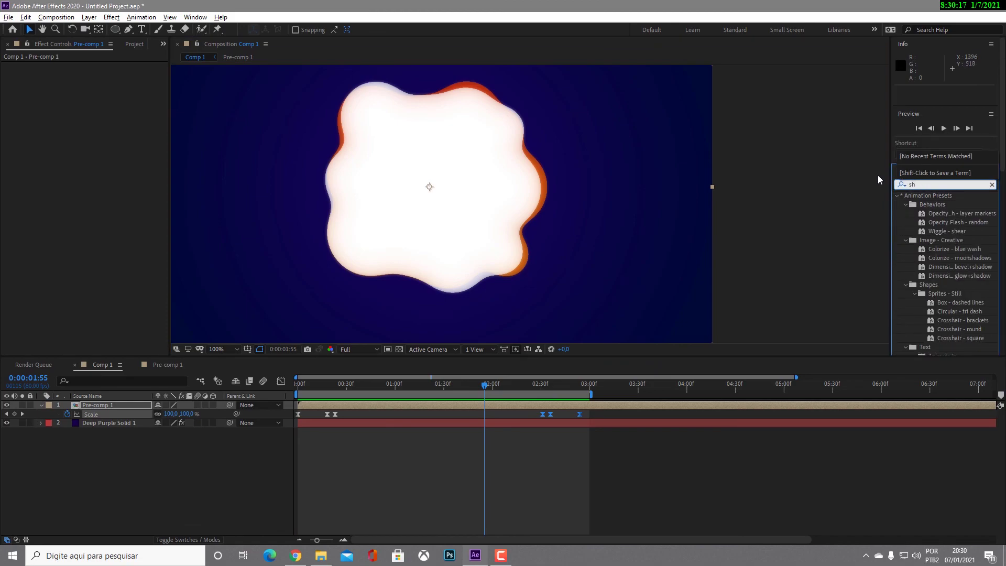
text(adow)
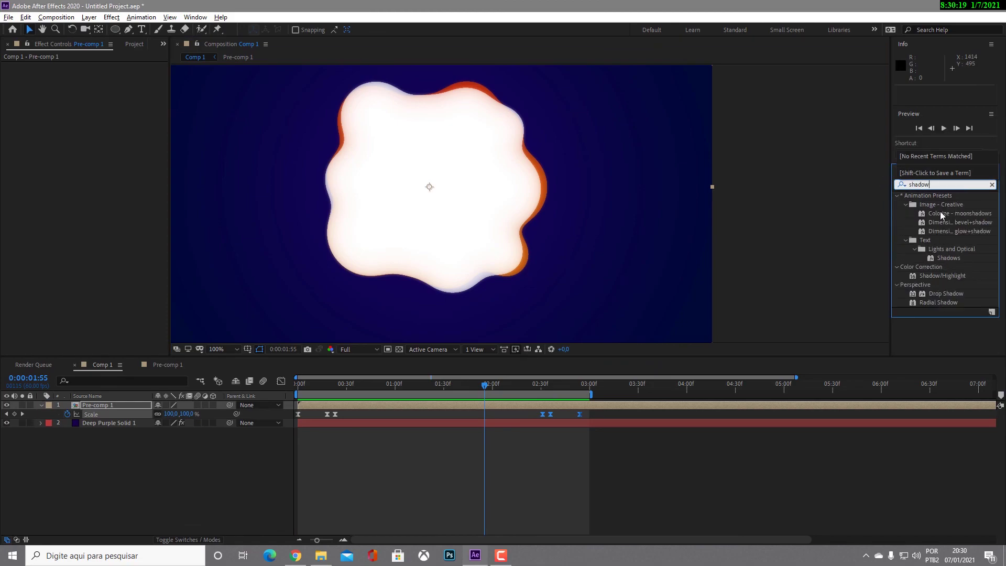
click(952, 294)
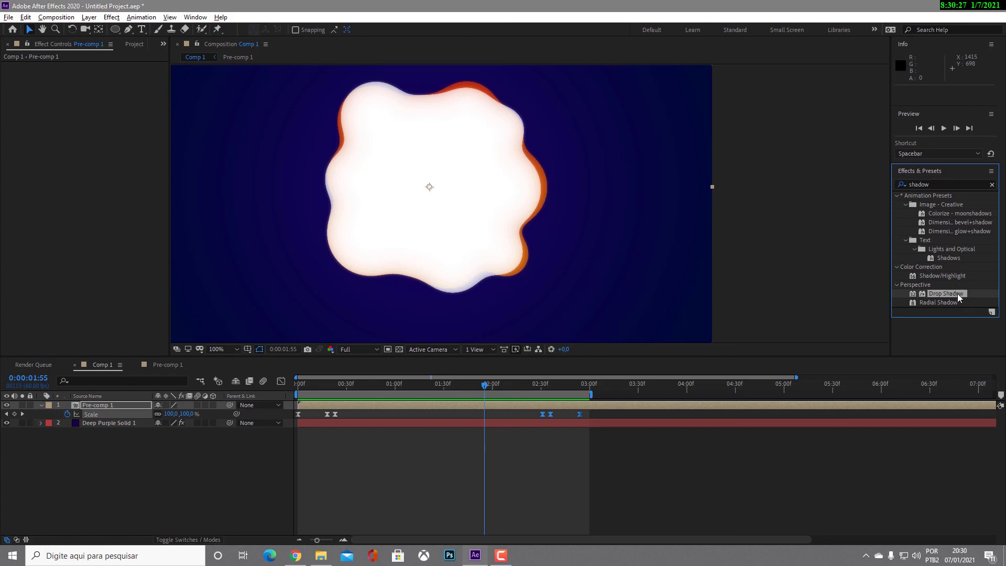
drag(960, 297, 386, 398)
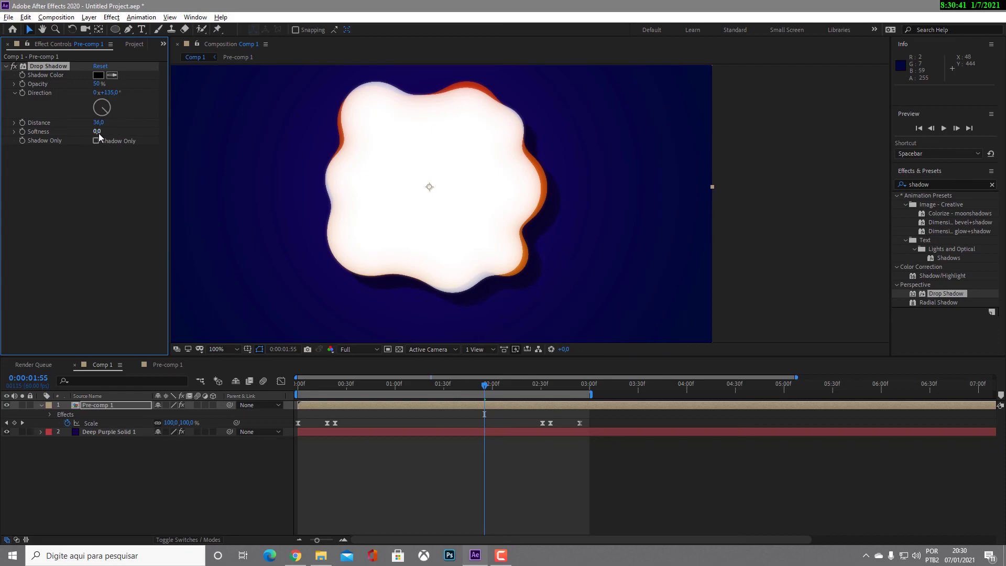
Set the drop shadow's softness to 41 and its opacity to 11%
drag(109, 133, 122, 133)
drag(49, 85, 53, 84)
scroll(598, 201, down, 2)
scroll(483, 184, up, 2)
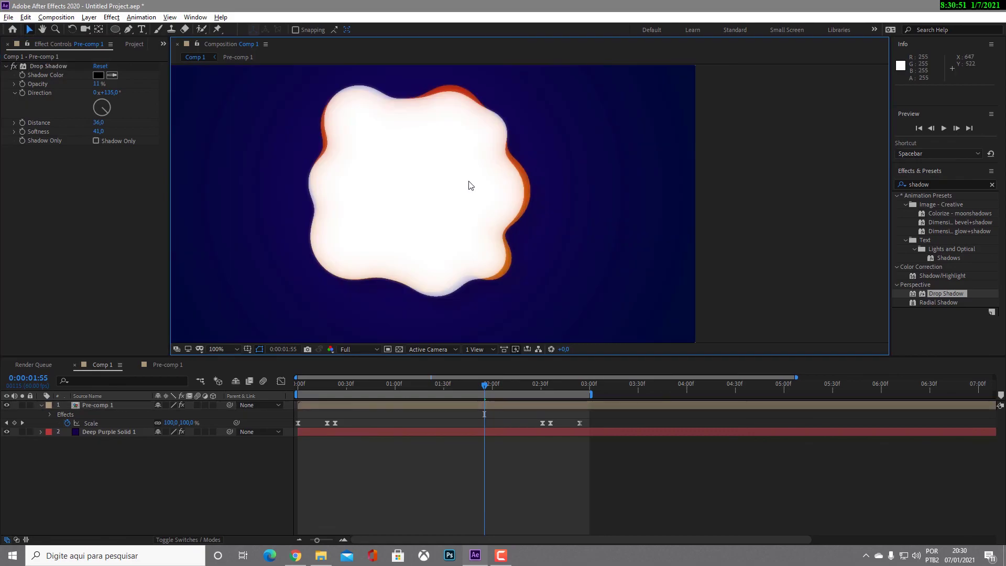
Preview the full blob animation from 0:00:00:00 with the whole frame in view, and stop at about 0:00:01:39
drag(404, 384, 270, 385)
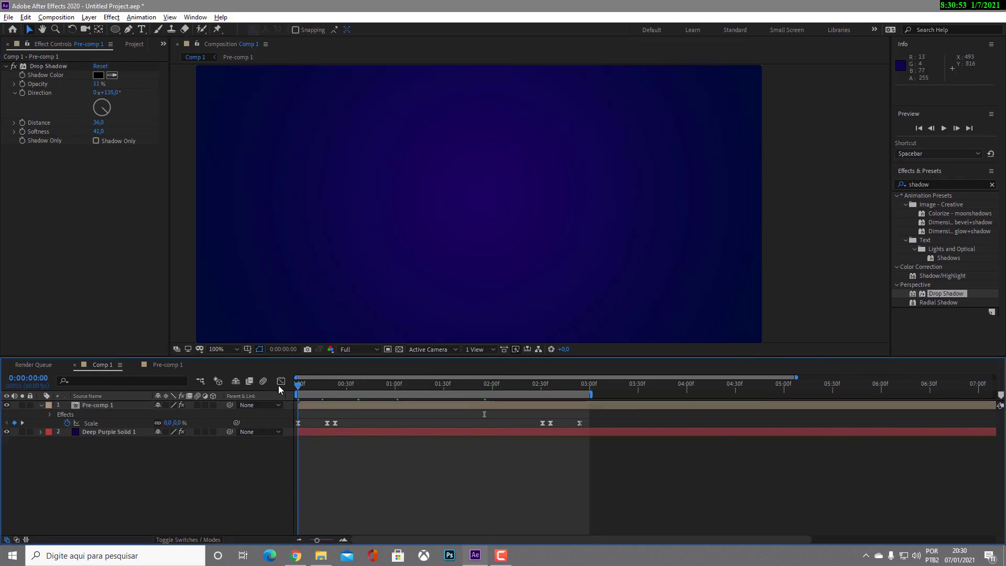
key(space)
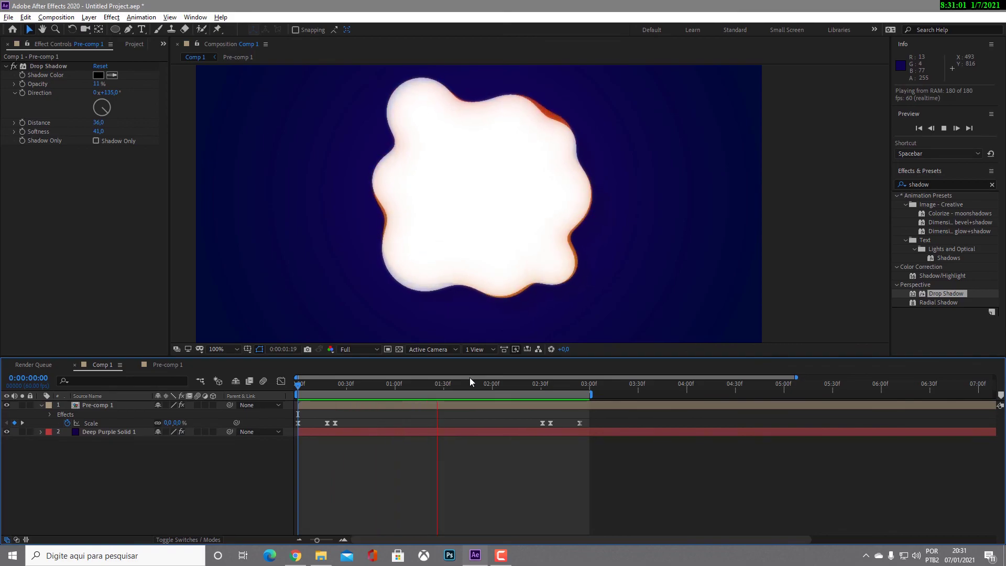
scroll(593, 141, down, 1)
drag(635, 211, 660, 202)
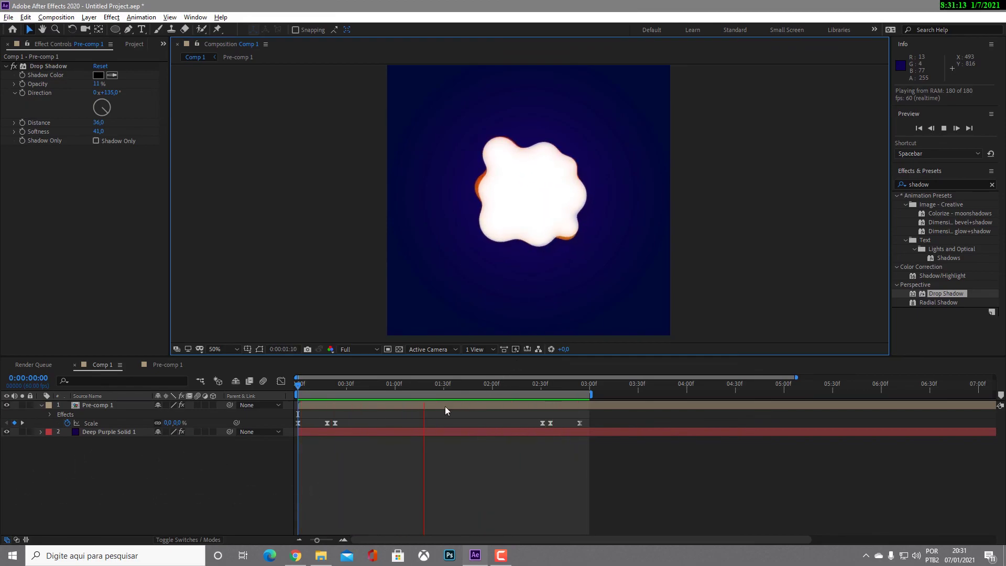
click(457, 384)
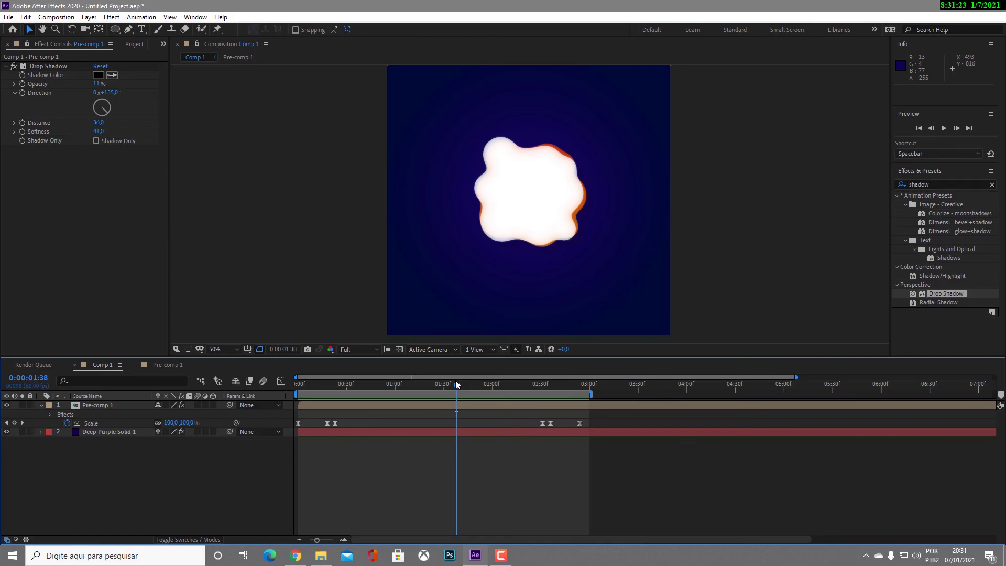
mouse_move(458, 387)
mouse_down()
mouse_move(487, 392)
mouse_move(451, 397)
mouse_up()
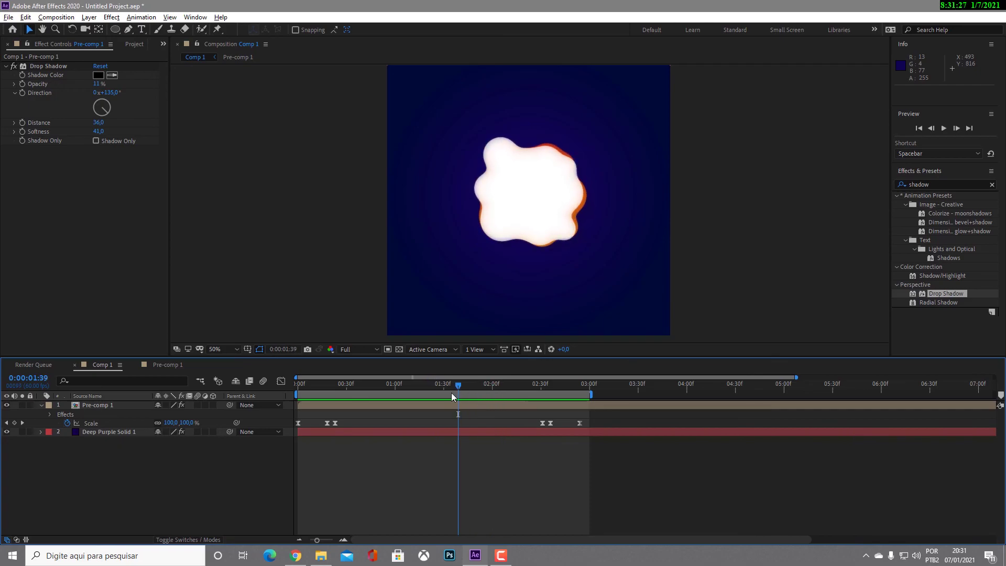